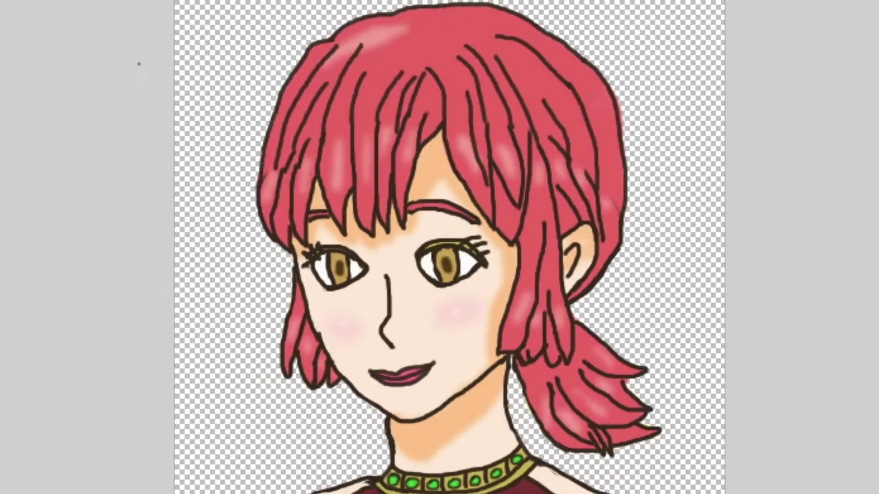
- Examine the portrait as a whole, with a closer look at its shoulders and jewelled collar
scroll(413, 235, "down", 3)
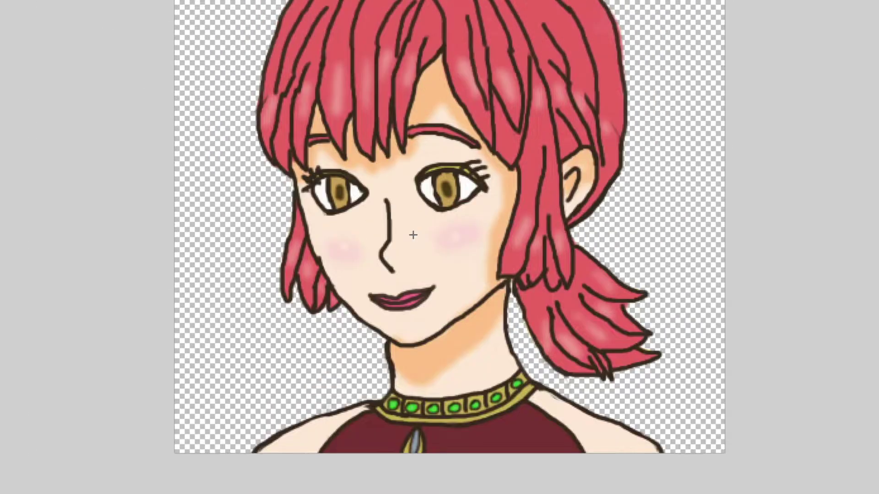
scroll(526, 213, "up", 2)
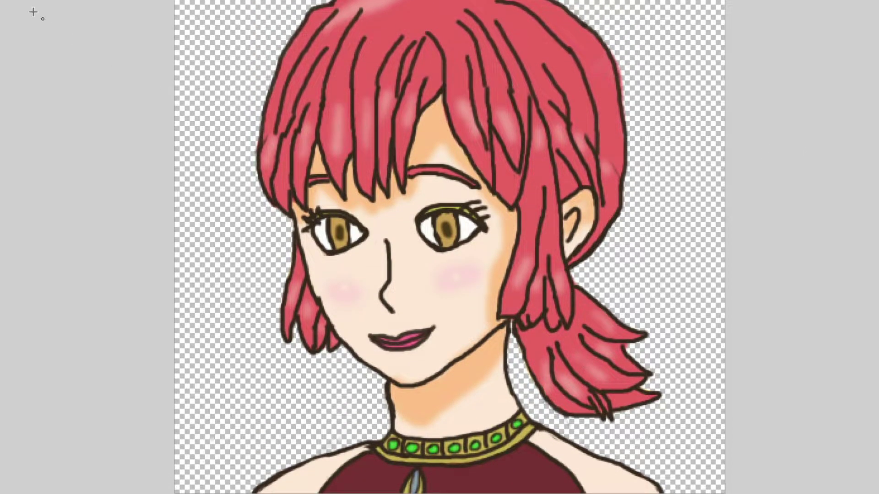
key("ctrl+minus")
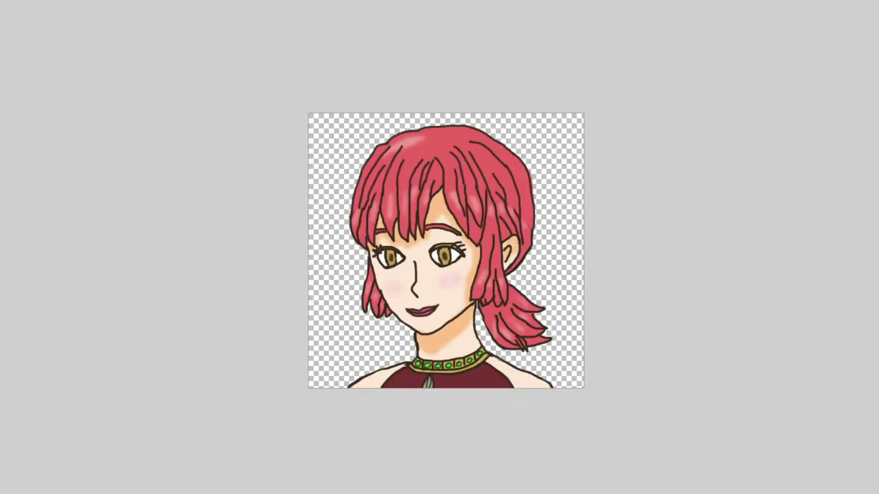
key("ctrl+plus")
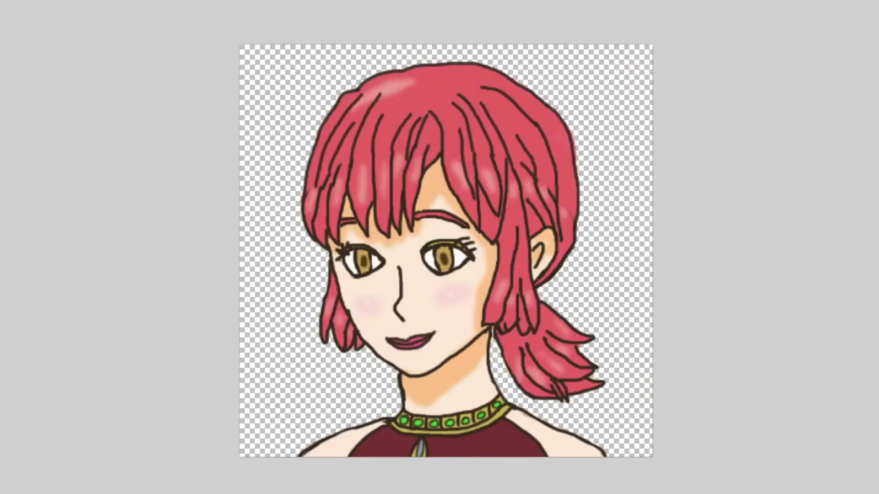
key("ctrl+plus")
scroll(264, 202, "down", 5)
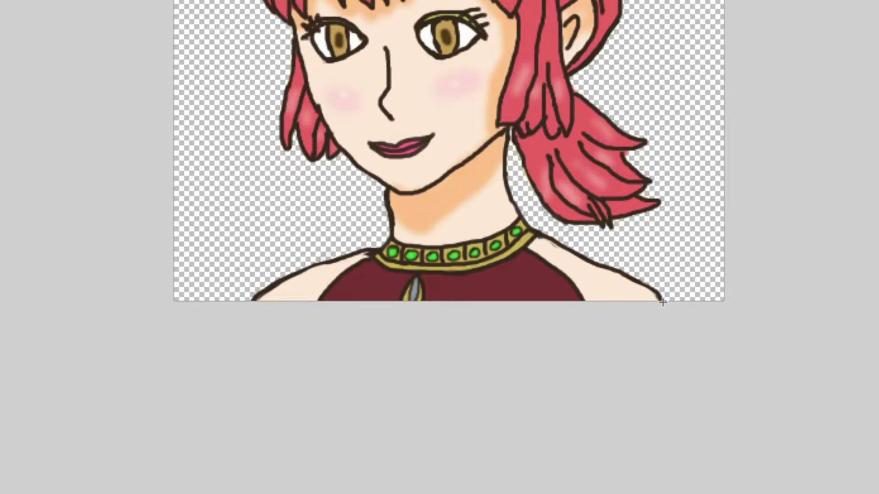
key("ctrl+plus")
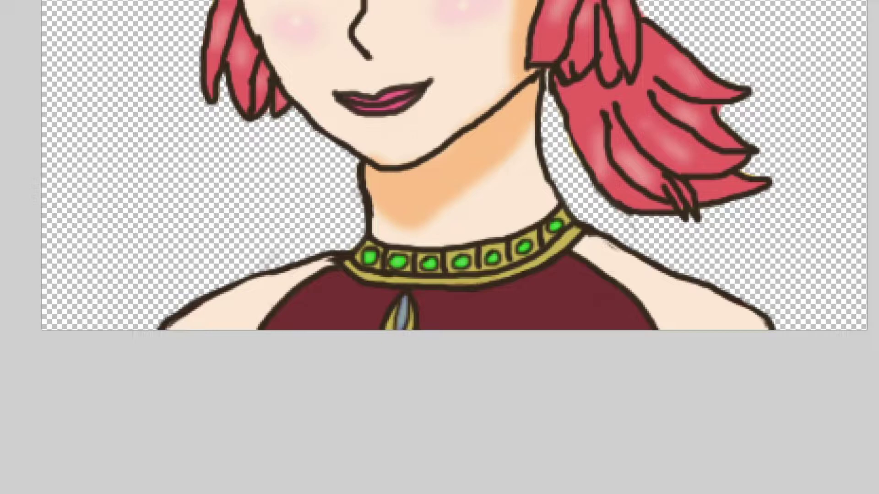
key("ctrl+plus")
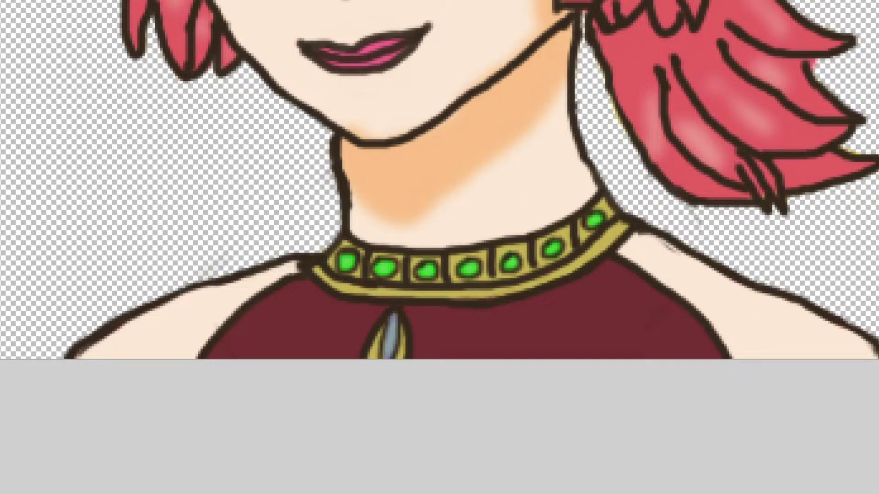
key("ctrl+plus")
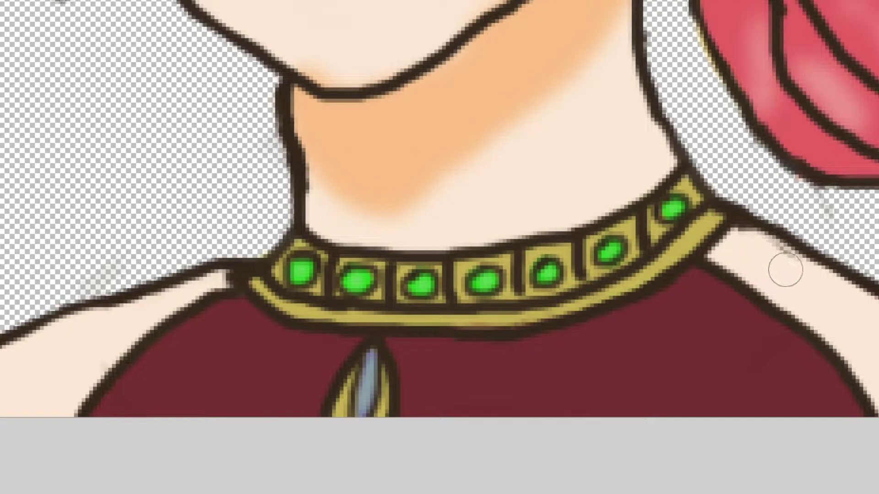
- Examine the face, hair, neck and collar up close for areas that still need shading
key("ctrl+comma")
key("ctrl+comma")
scroll(773, 266, "up", 2)
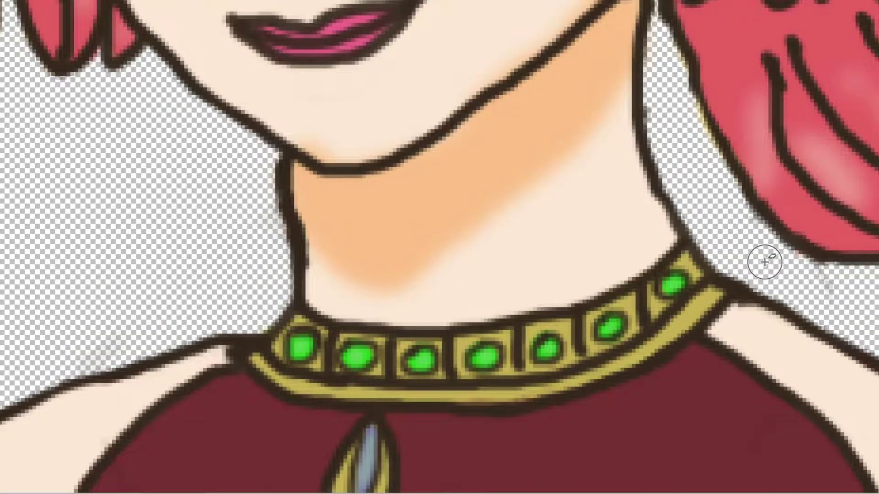
scroll(764, 262, "up", 2)
scroll(778, 253, "up", 6)
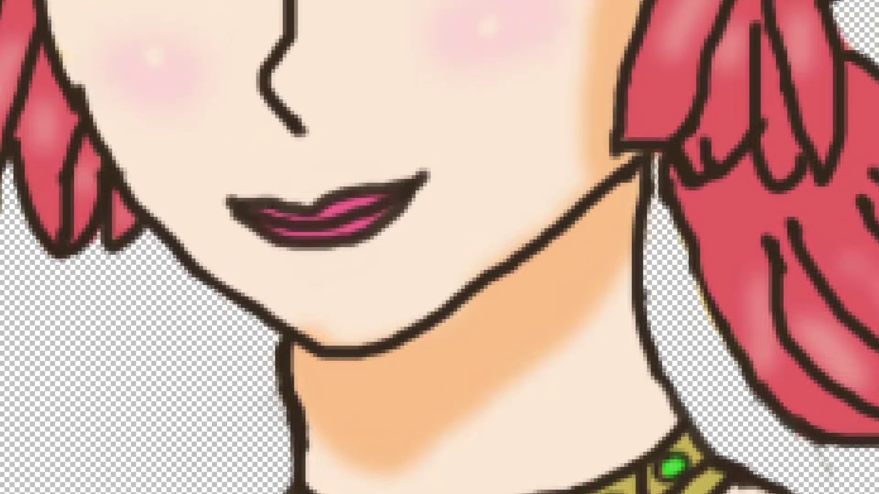
scroll(778, 256, "up", 14)
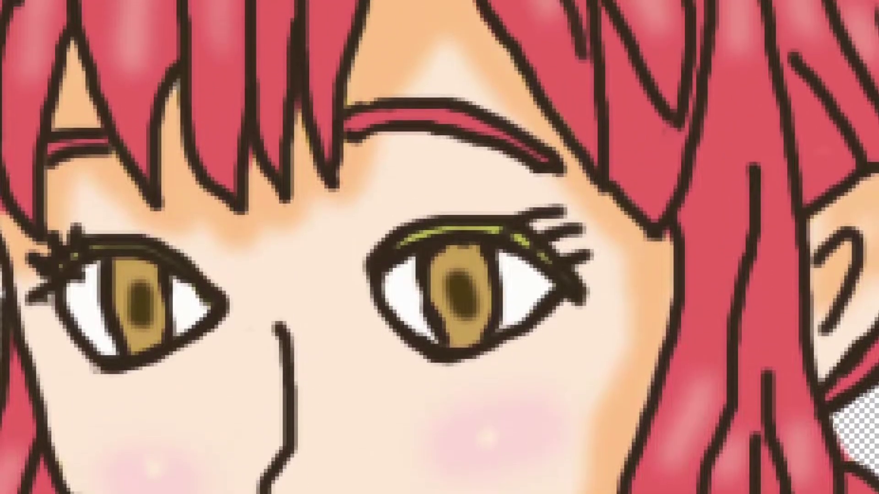
scroll(440, 247, "down", 10)
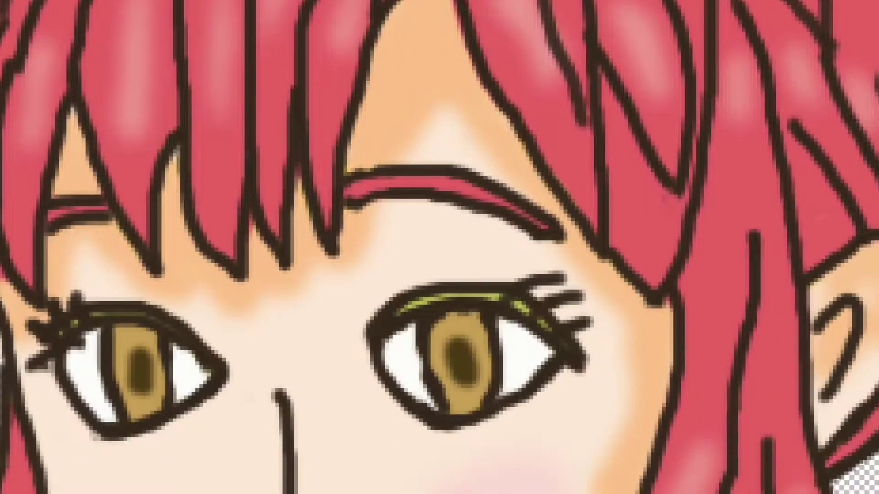
scroll(439, 248, "down", 1)
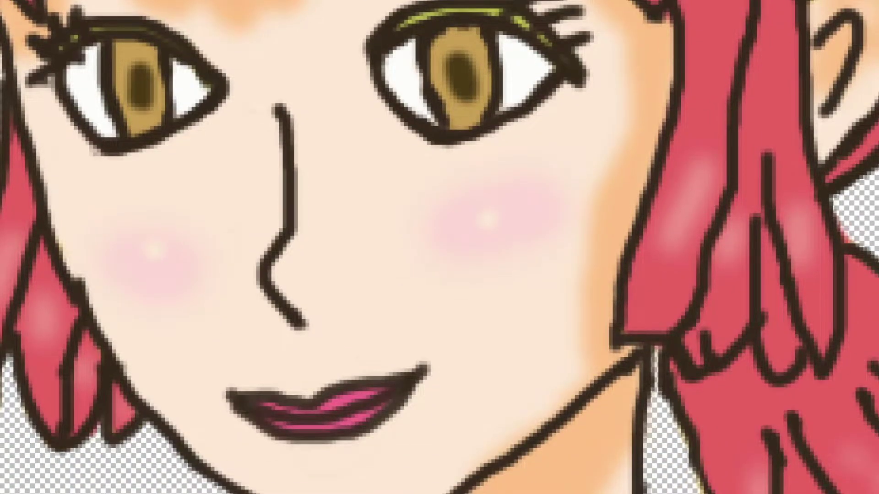
scroll(439, 247, "down", 7)
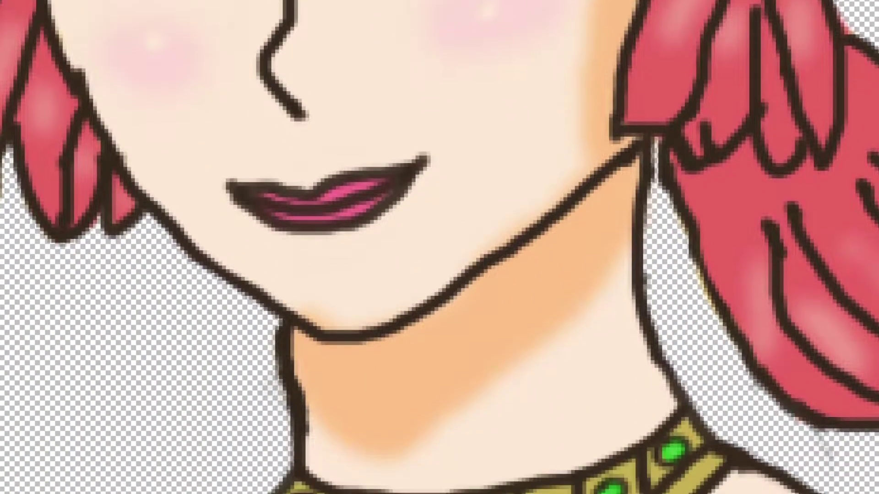
scroll(439, 248, "up", 4)
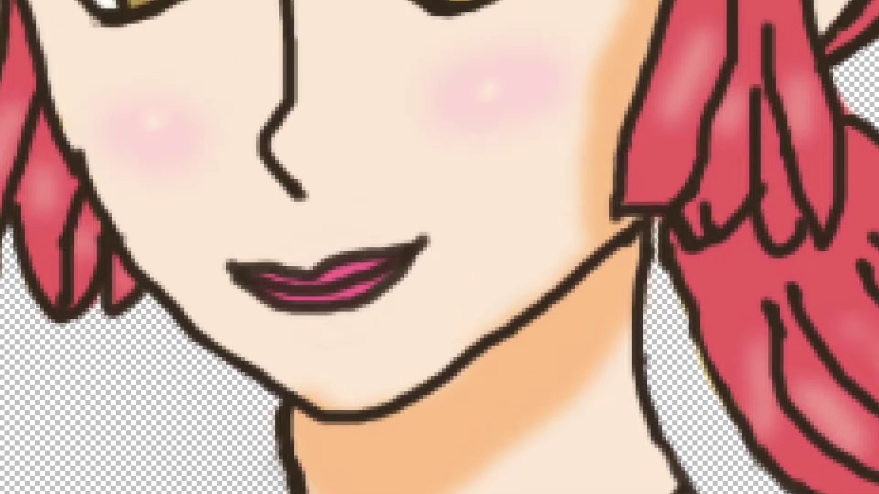
scroll(440, 247, "down", 12)
scroll(439, 247, "up", 12)
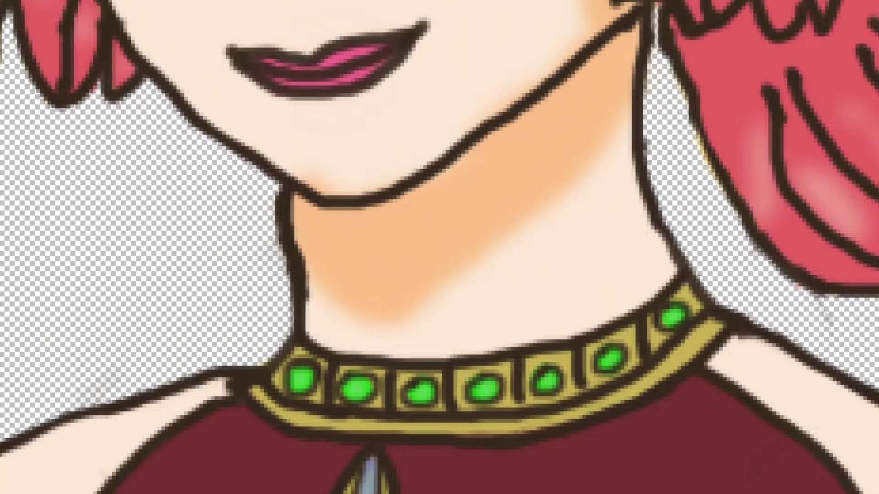
scroll(439, 247, "up", 8)
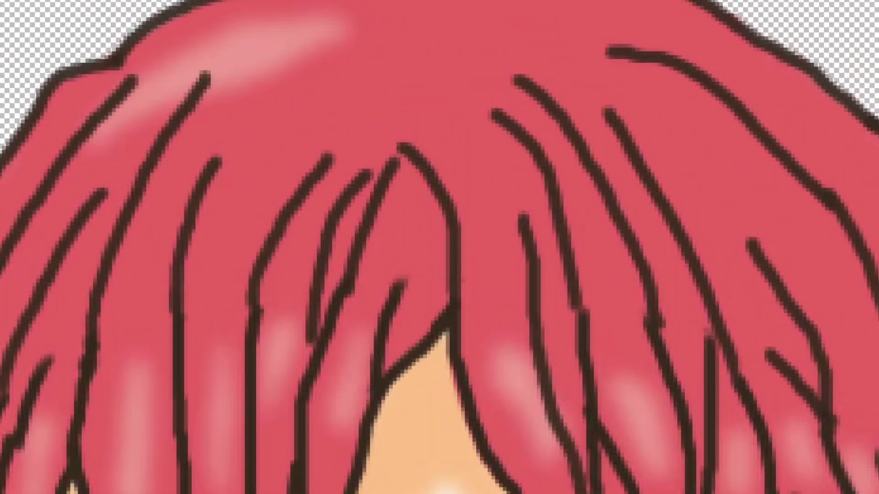
scroll(439, 247, "up", 2)
scroll(440, 247, "down", 10)
scroll(439, 247, "down", 8)
scroll(440, 247, "up", 9)
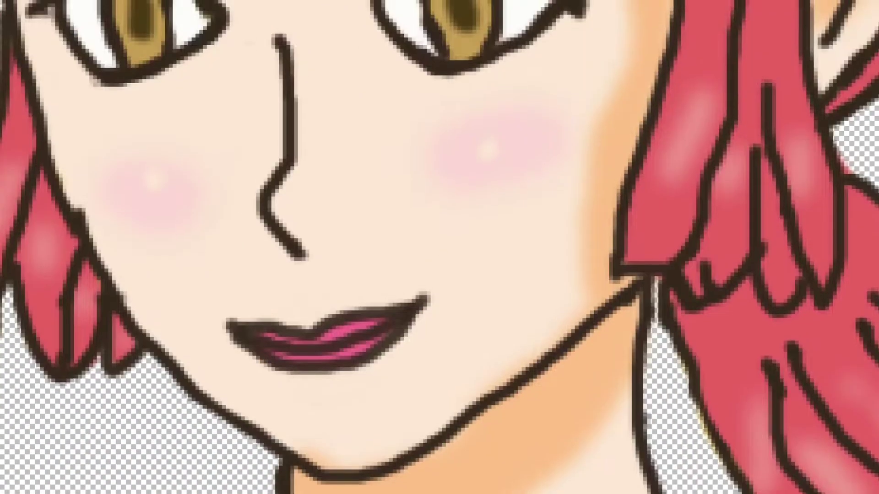
scroll(439, 248, "up", 2)
scroll(440, 248, "down", 7)
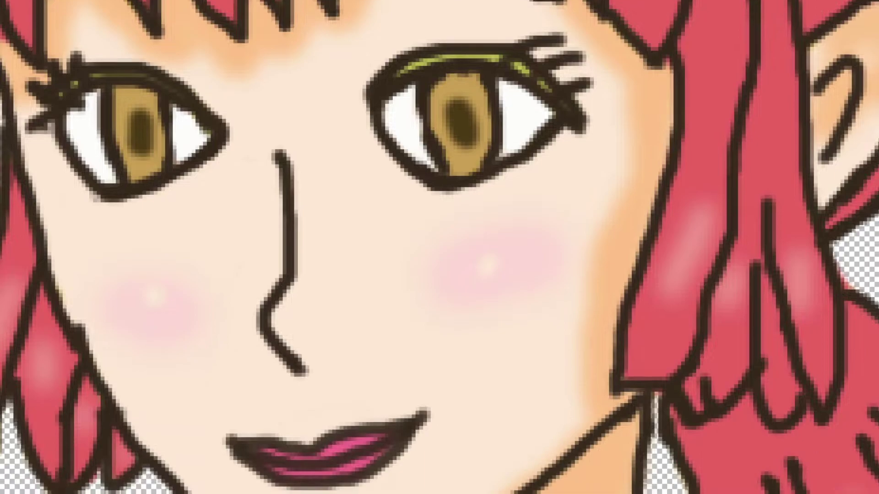
scroll(439, 247, "up", 1)
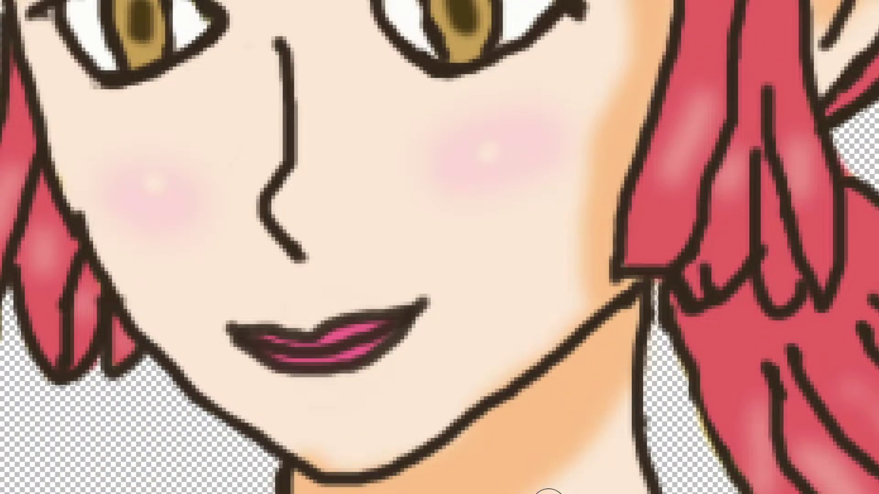
- Paint dark red shadows along the hair strands of the fringe, crown, side locks and ponytail
scroll(547, 492, "down", 2)
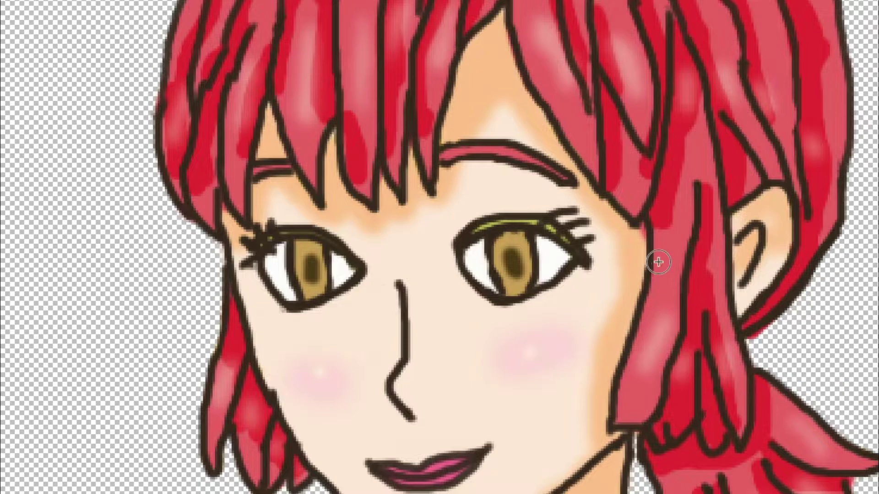
scroll(658, 256, "up", 5)
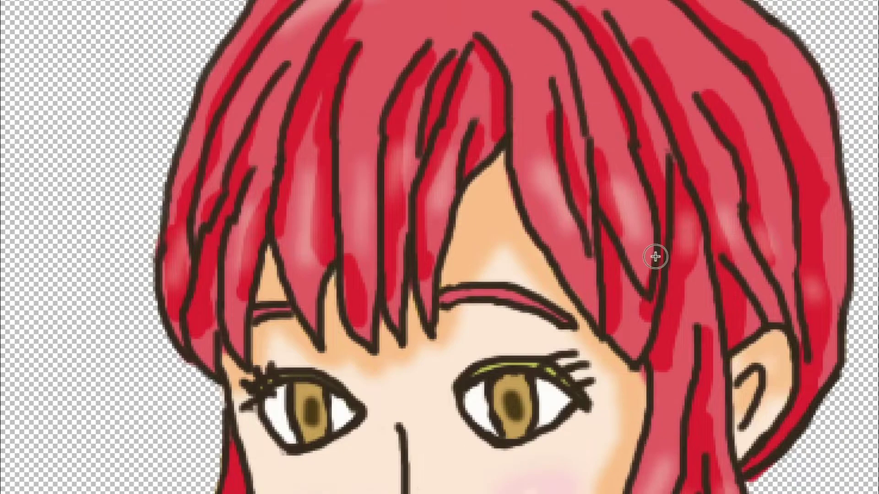
scroll(850, 259, "up", 5)
scroll(440, 247, "up", 1)
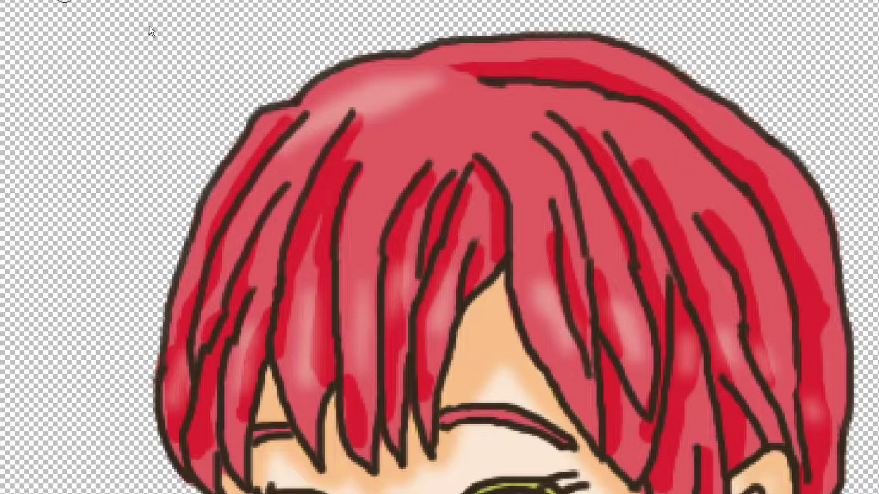
left_click(267, 61)
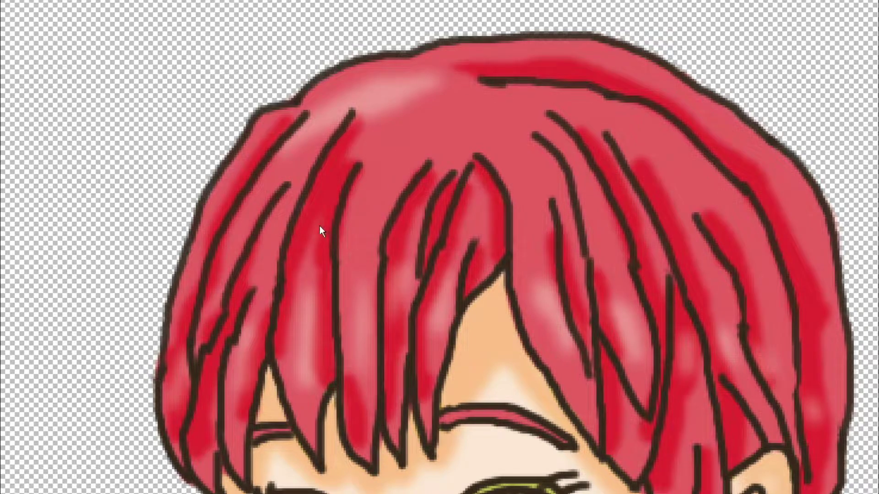
key("ctrl+z")
key("ctrl+z")
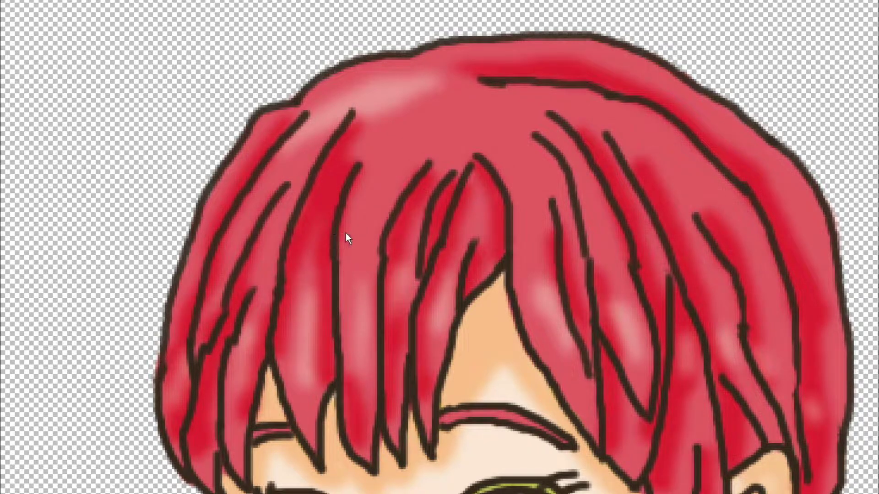
key("ctrl+z")
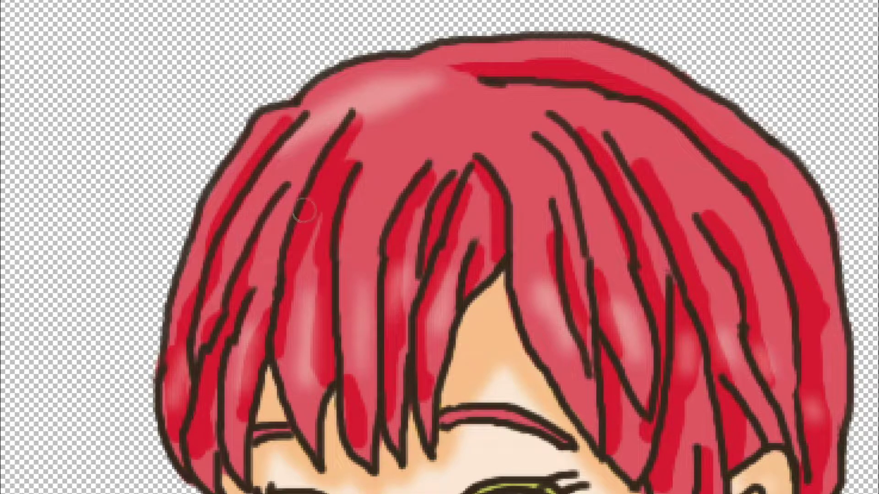
- Add dark red shadow strokes to the strands on the left side of the fringe
left_click_drag(241, 275, 262, 220)
left_click_drag(218, 240, 208, 274)
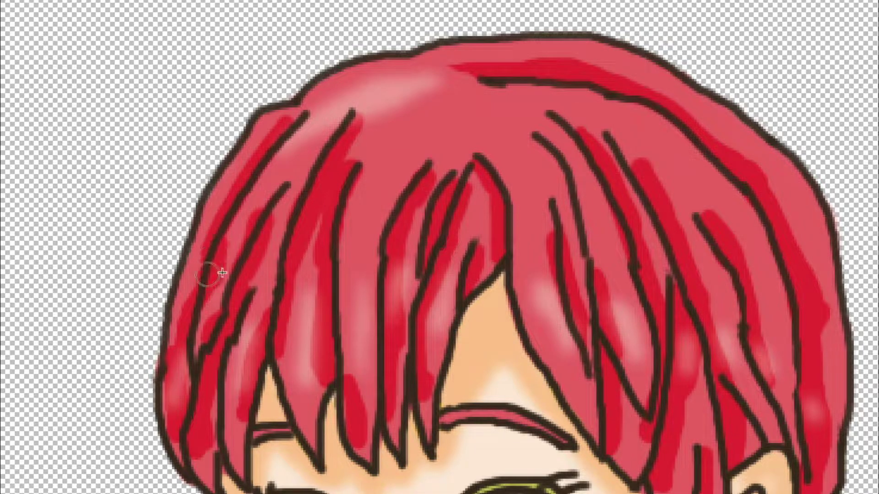
scroll(560, 202, "down", 3)
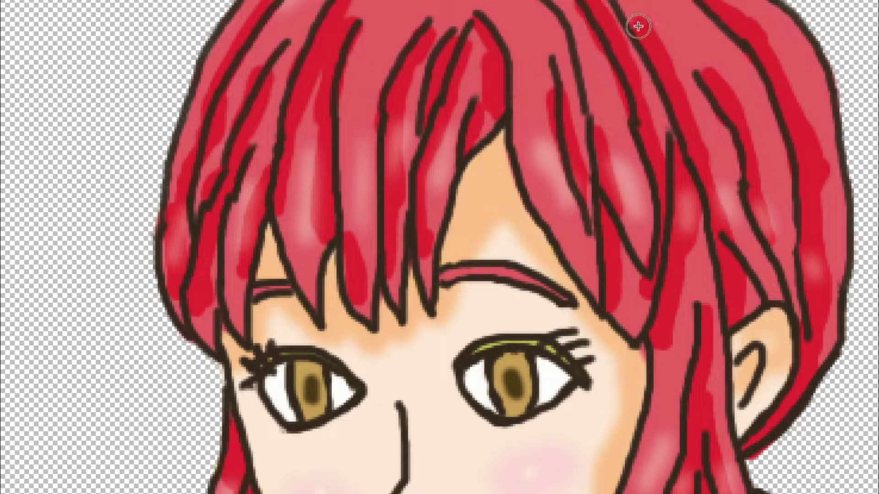
scroll(751, 100, "up", 2)
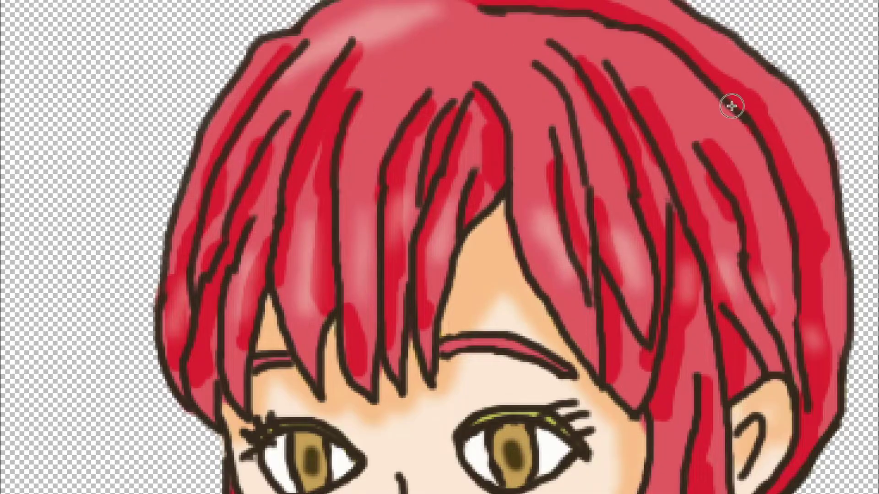
scroll(714, 147, "down", 6)
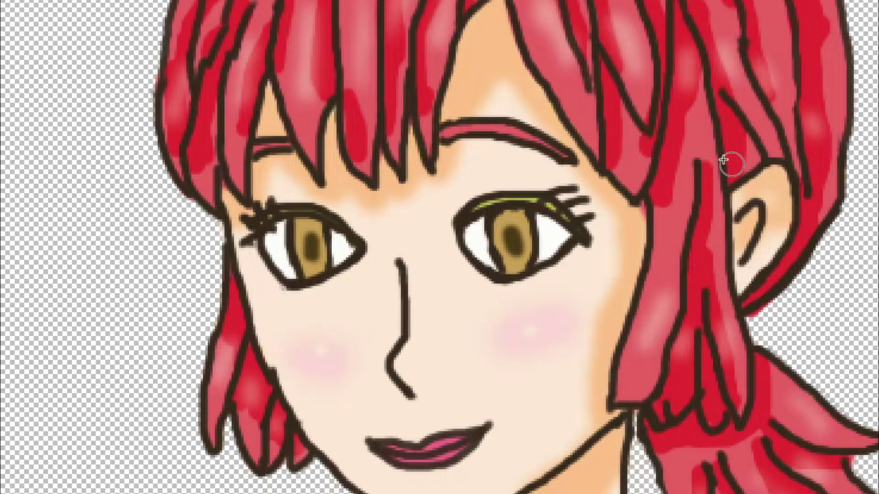
- Paint dark red shadows on the left lock along the cheek and inside the lock in front of the ear
left_click_drag(239, 230, 231, 205)
mouse_move(259, 299)
left_mouse_down()
mouse_move(245, 270)
mouse_move(297, 350)
mouse_move(316, 343)
left_mouse_up()
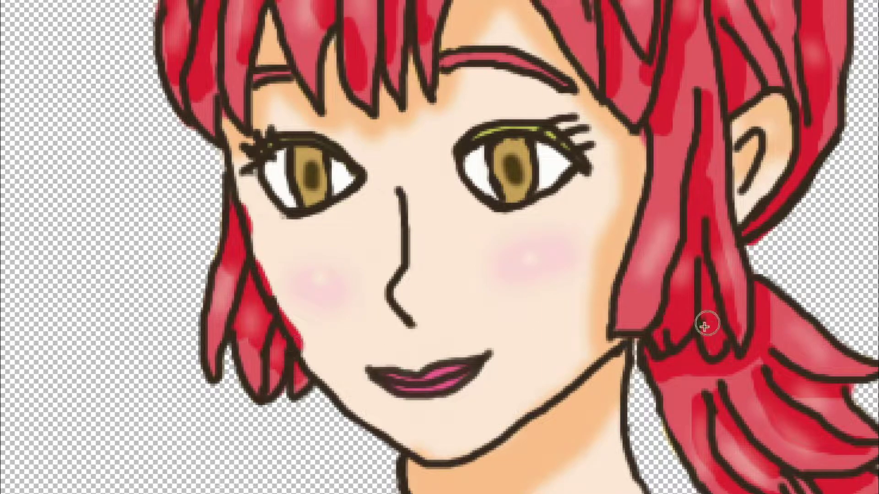
scroll(727, 279, "up", 2)
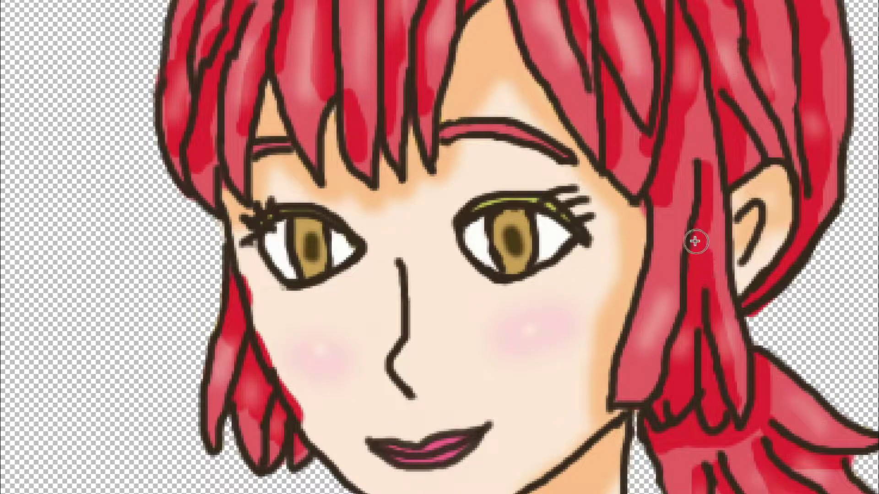
left_click_drag(689, 247, 663, 383)
scroll(671, 341, "down", 2)
scroll(626, 254, "up", 2)
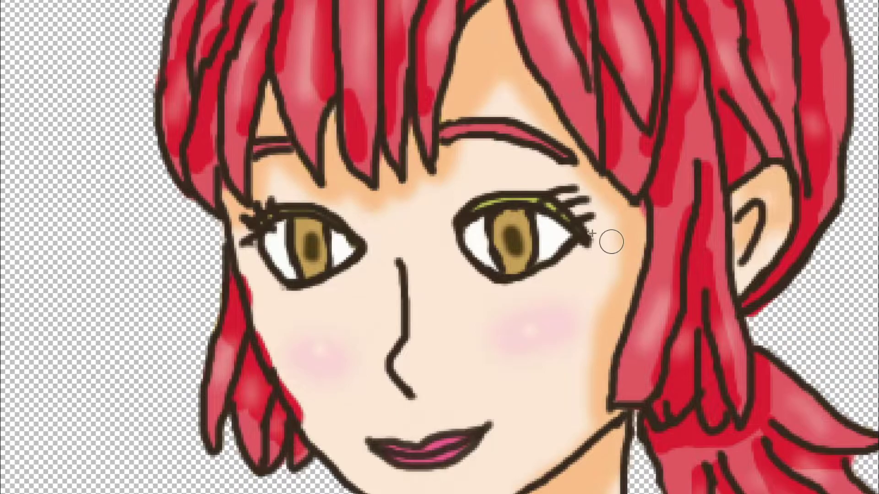
- Blur the dark red hair shadows so they blend softly into the base hair colour
scroll(349, 145, "down", 6)
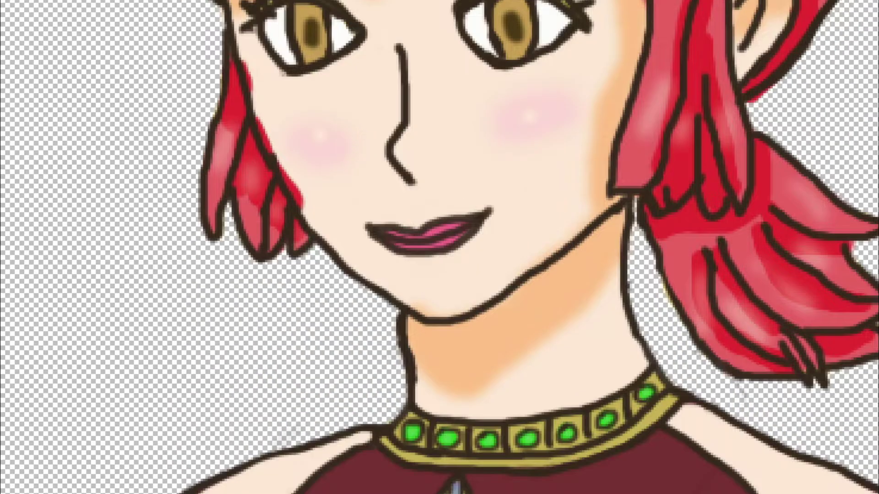
scroll(349, 145, "up", 3)
scroll(436, 6, "up", 7)
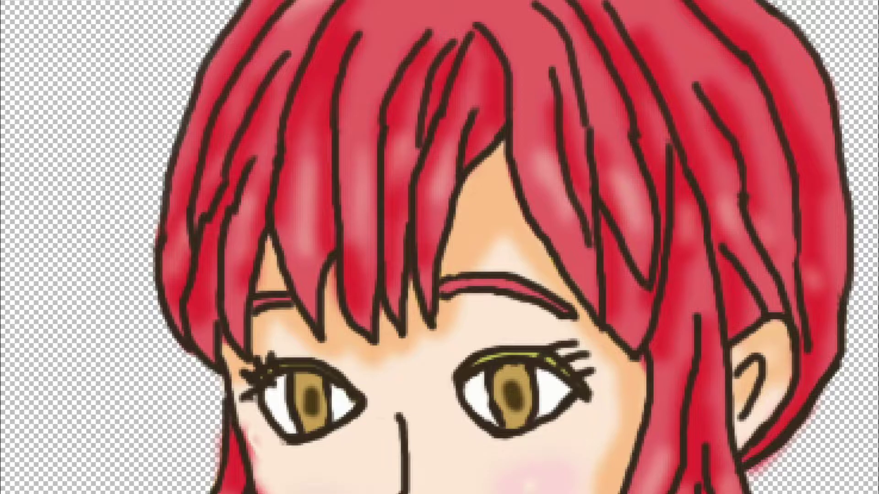
- Erase the red shadow colour that spills onto the skin along the left cheek and jaw
scroll(401, 245, "up", 1)
scroll(220, 201, "up", 1)
scroll(222, 224, "down", 3)
scroll(425, 201, "down", 4)
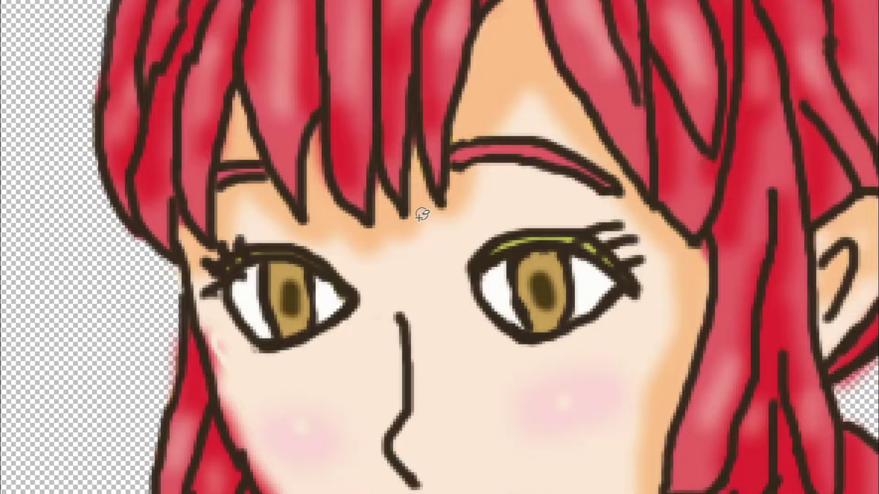
scroll(221, 323, "down", 4)
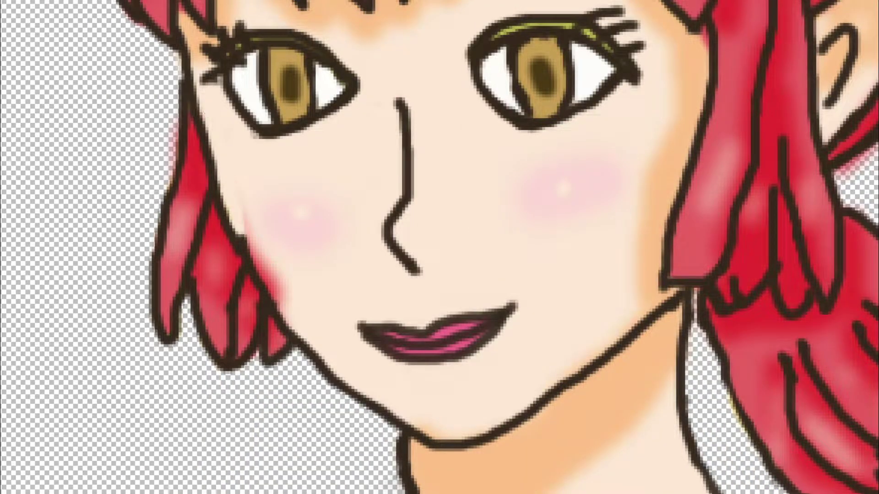
mouse_move(229, 162)
left_mouse_down()
mouse_move(298, 296)
mouse_move(298, 289)
left_mouse_up()
scroll(653, 261, "up", 2)
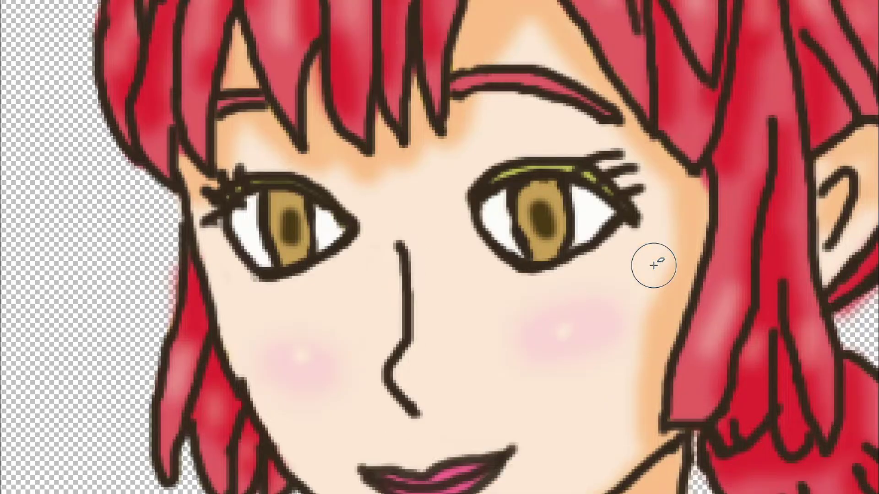
- Erase excess dark red shadow beside the strand lines on the crown and right side of the hair
scroll(658, 252, "up", 6)
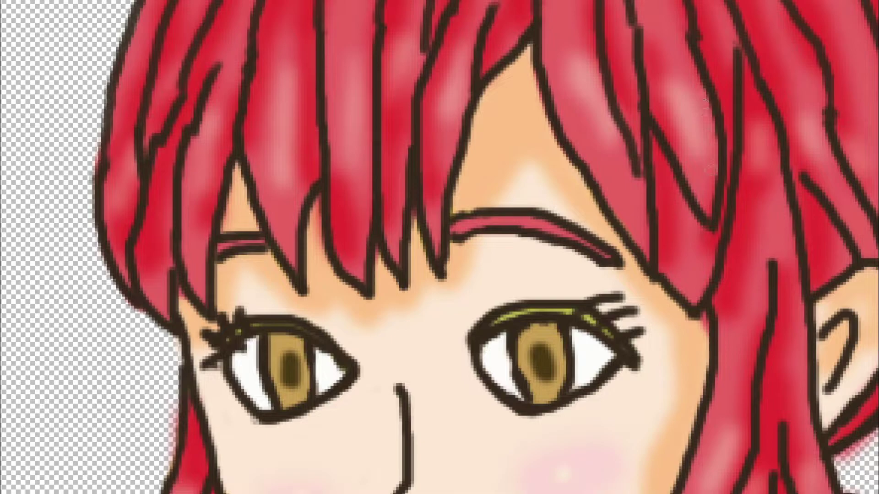
scroll(684, 87, "up", 3)
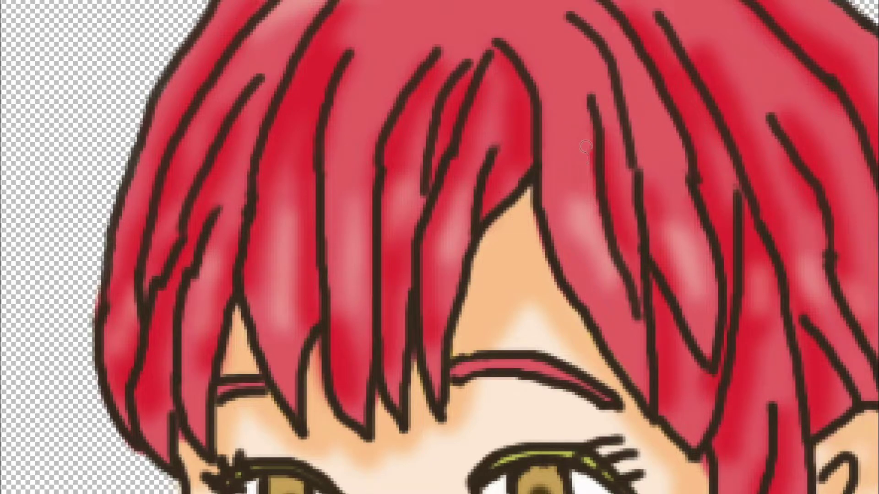
scroll(666, 161, "up", 2)
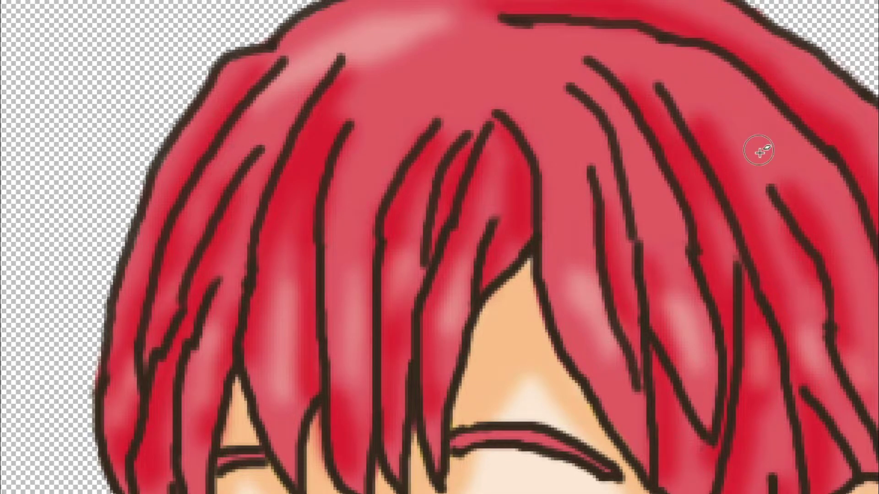
scroll(774, 149, "down", 2)
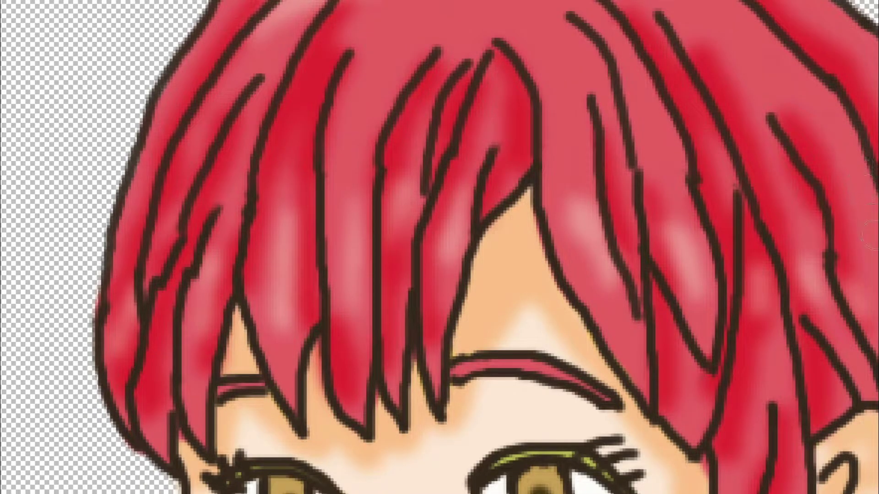
scroll(856, 158, "down", 3)
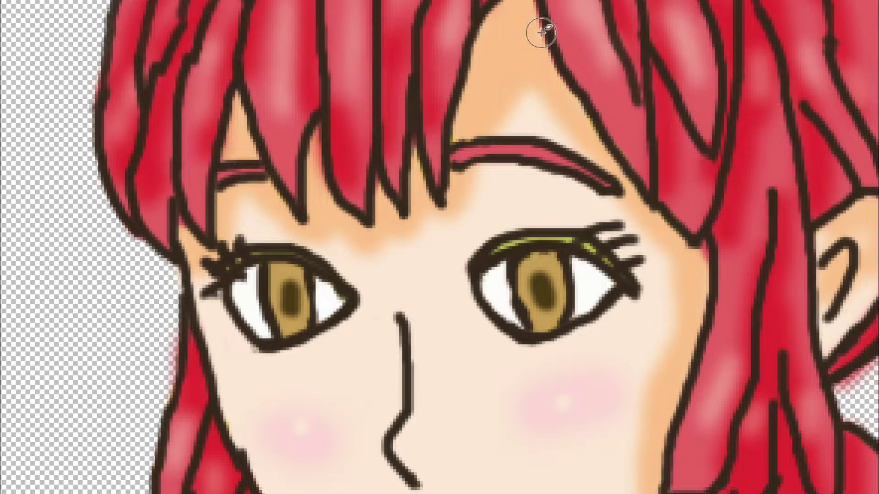
left_click_drag(865, 104, 857, 80)
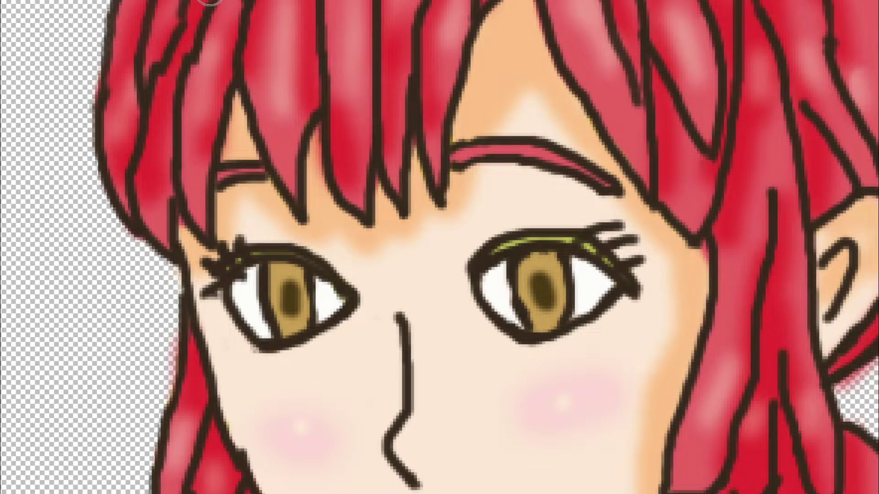
key("ctrl+z")
scroll(745, 142, "up", 3)
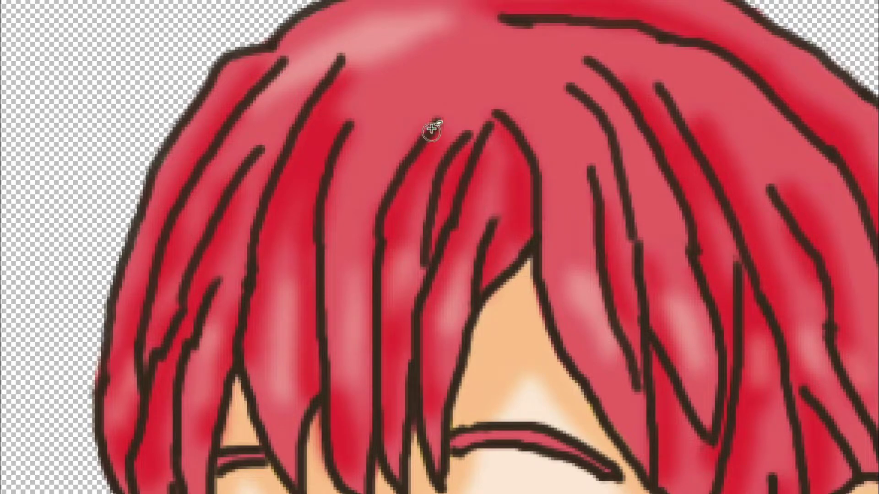
scroll(364, 210, "down", 3)
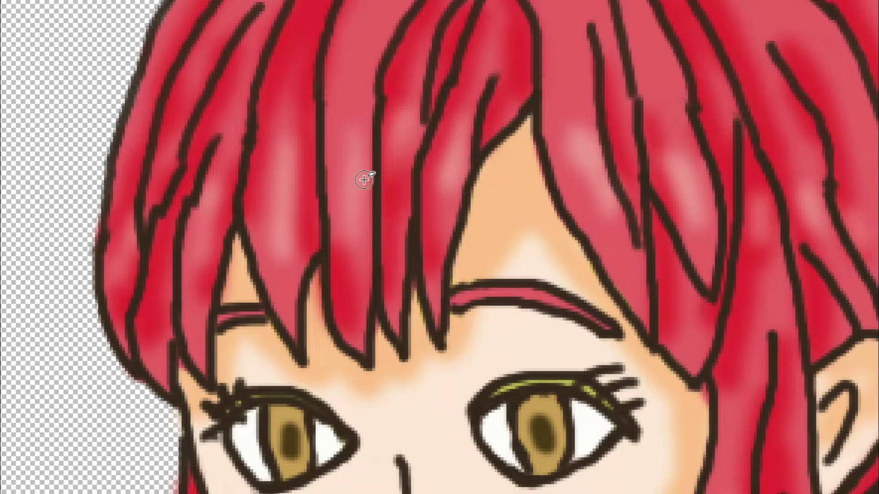
scroll(363, 178, "up", 2)
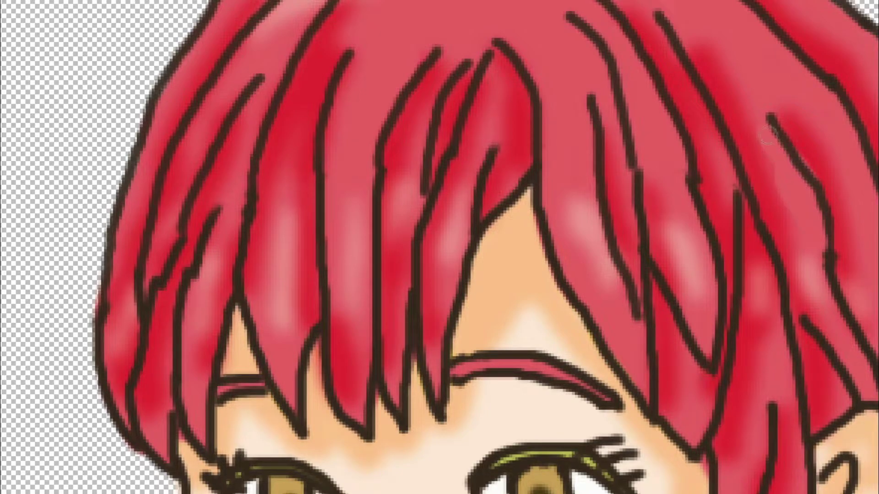
- Clean up the dark red shadow edges between the strands on the outer left side of the hair
left_click_drag(490, 493, 387, 492)
scroll(415, 250, "down", 2)
scroll(411, 224, "up", 2)
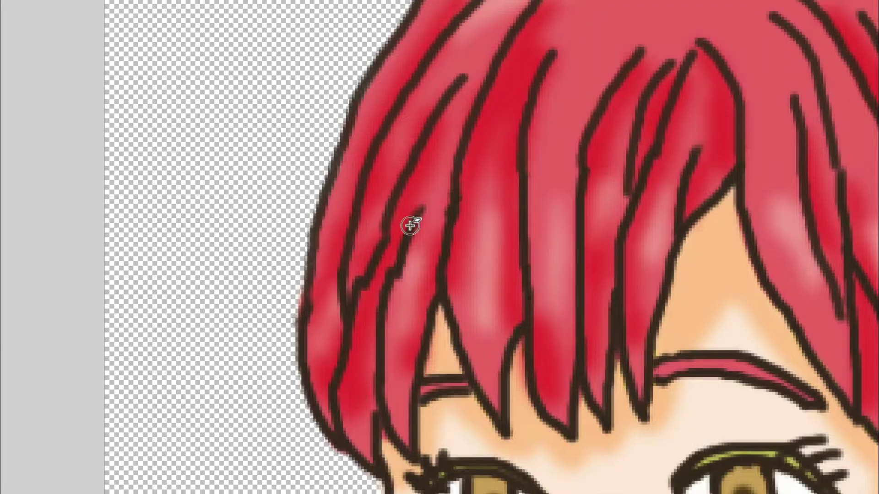
mouse_move(424, 107)
left_mouse_down()
mouse_move(406, 148)
mouse_move(439, 105)
left_mouse_up()
key("ctrl+z")
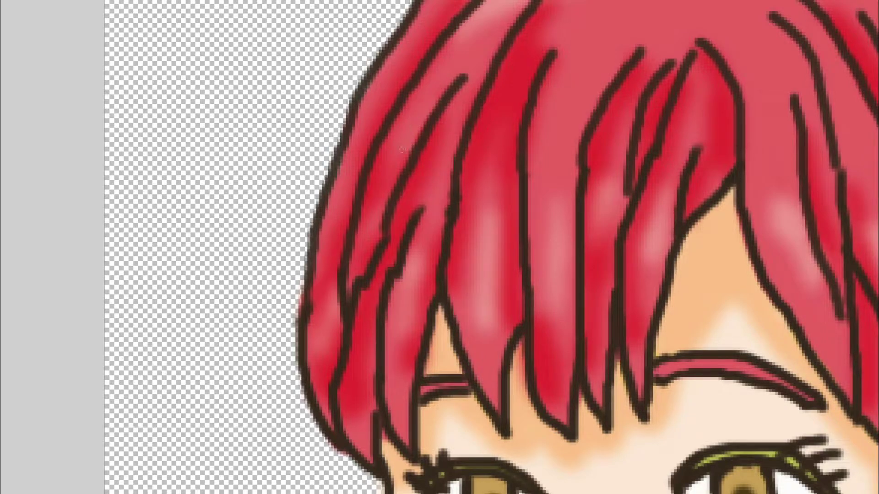
scroll(459, 95, "up", 1)
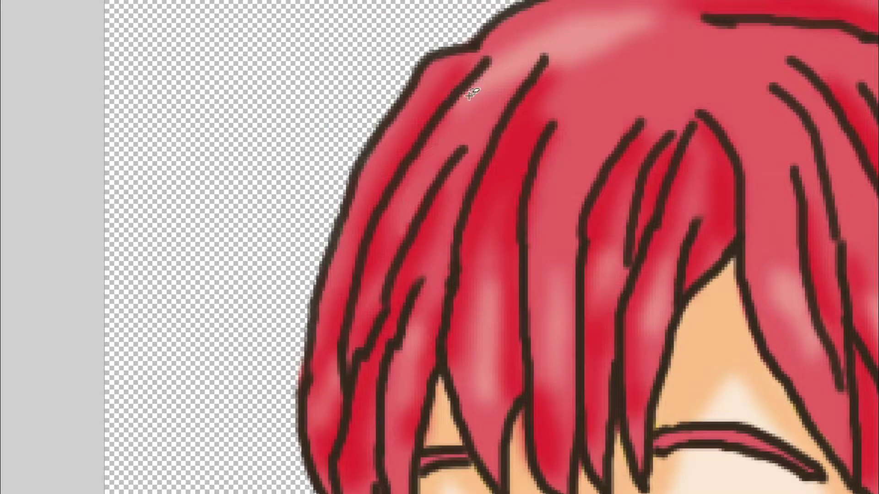
- Erase surplus dark red shadow inside the long lock in front of the ear with a smaller eraser
scroll(474, 87, "down", 2)
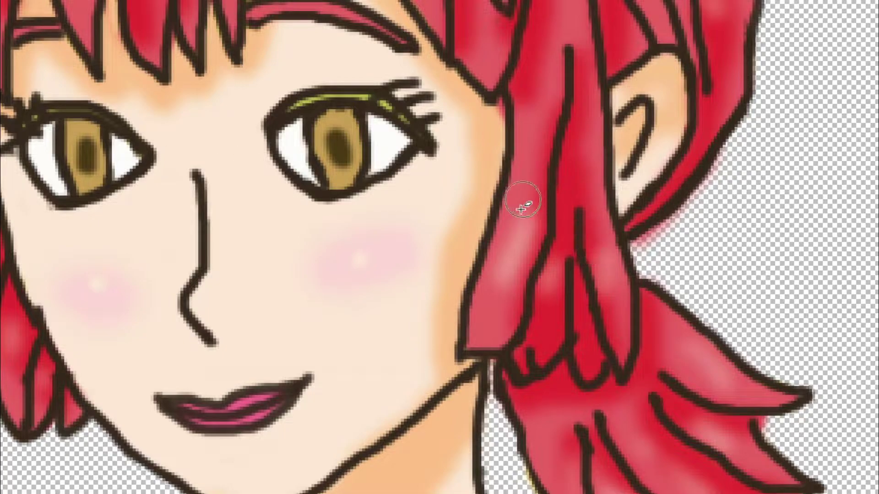
key("bracketleft")
mouse_move(549, 112)
left_mouse_down()
mouse_move(563, 102)
mouse_move(538, 167)
mouse_move(543, 197)
mouse_move(509, 329)
mouse_move(515, 316)
left_mouse_up()
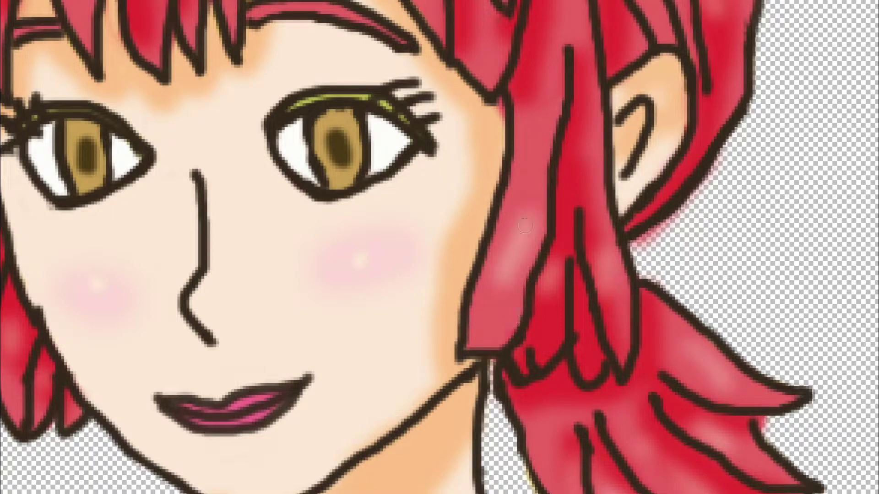
scroll(627, 300, "down", 5)
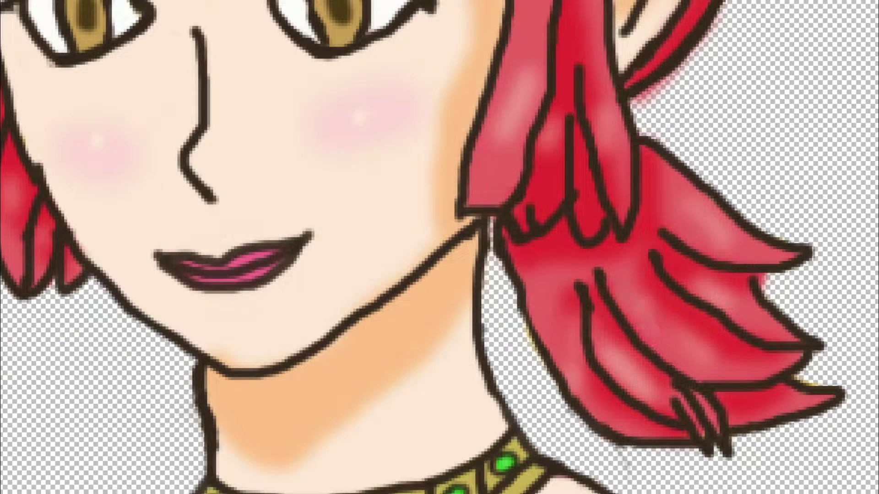
scroll(784, 312, "down", 3)
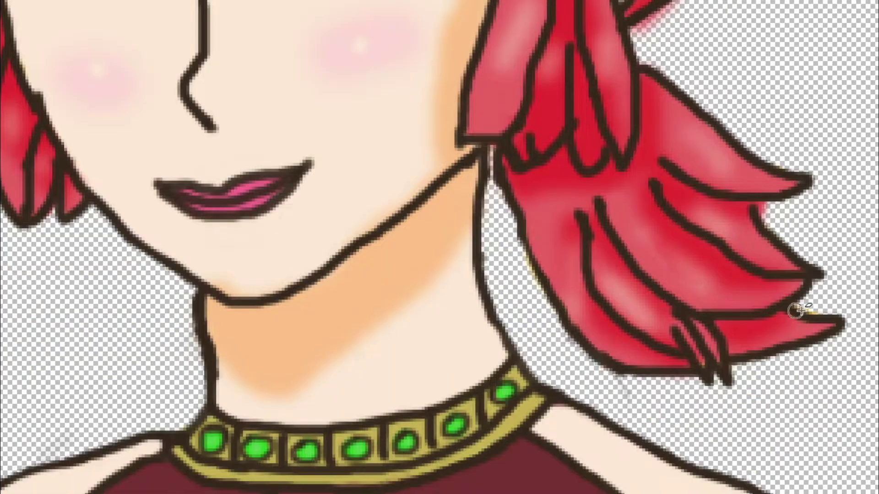
- Erase stray shadow along the strand lines above the ear with a small eraser
scroll(677, 139, "up", 8)
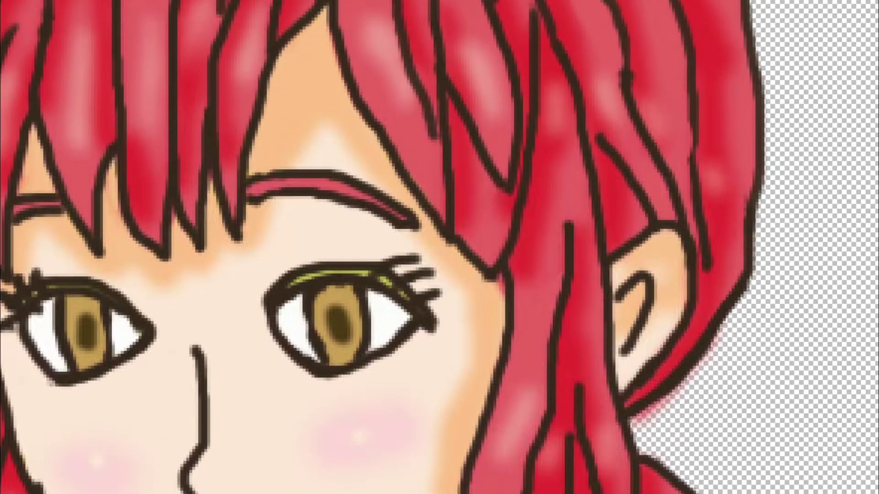
scroll(440, 247, "up", 5)
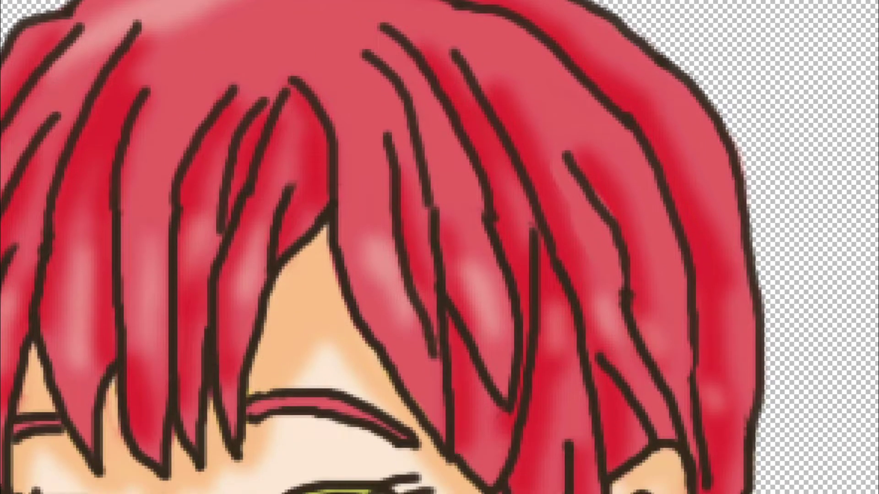
scroll(734, 258, "up", 2)
scroll(734, 258, "down", 3)
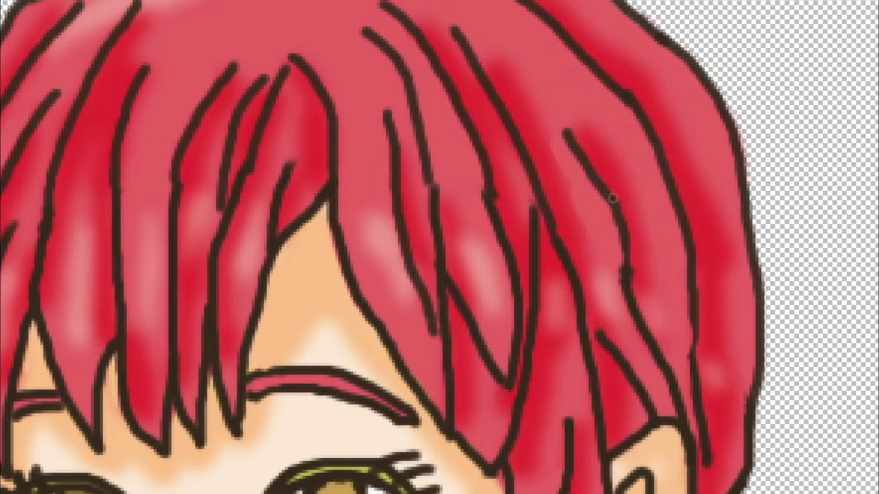
scroll(613, 173, "up", 3)
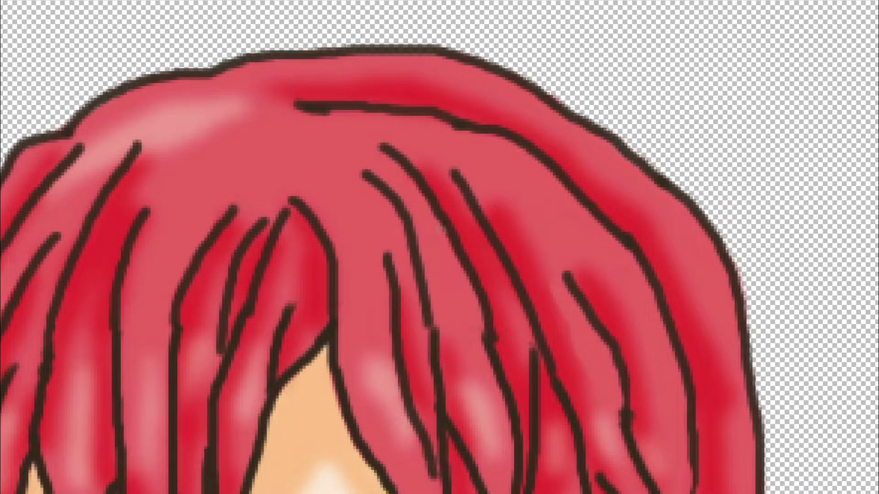
scroll(456, 281, "down", 3)
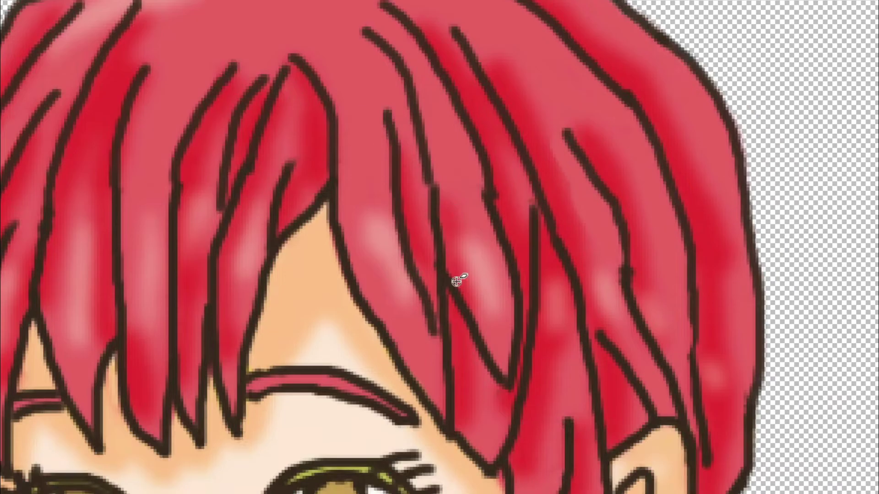
- Erase leftover shadow along the thin strand lines on the left side of the fringe
scroll(272, 371, "left", 5)
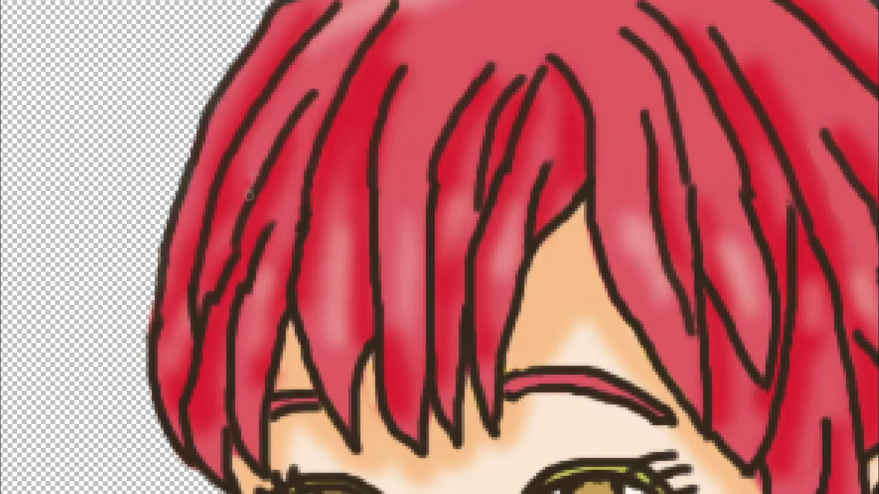
scroll(369, 58, "up", 2)
scroll(366, 128, "down", 3)
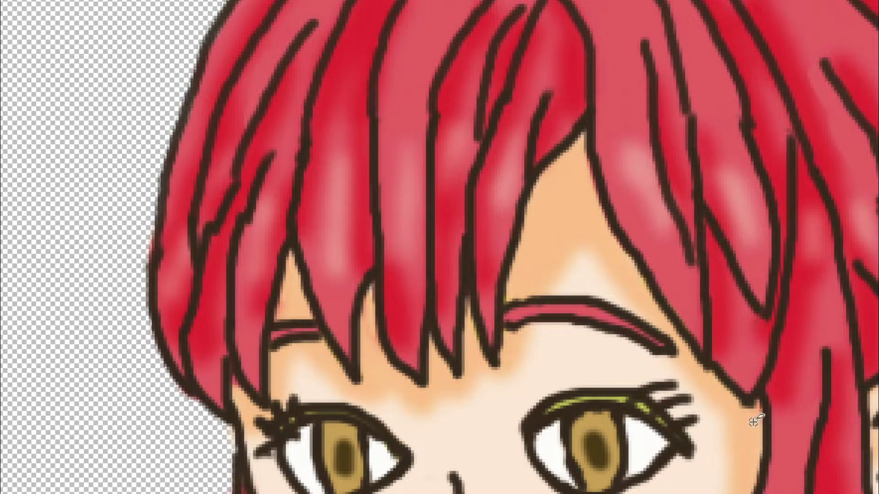
- Check the cleaned-up hair shading around the face, ponytail and fringe, and view the whole drawing
scroll(753, 419, "down", 2)
scroll(754, 420, "down", 8)
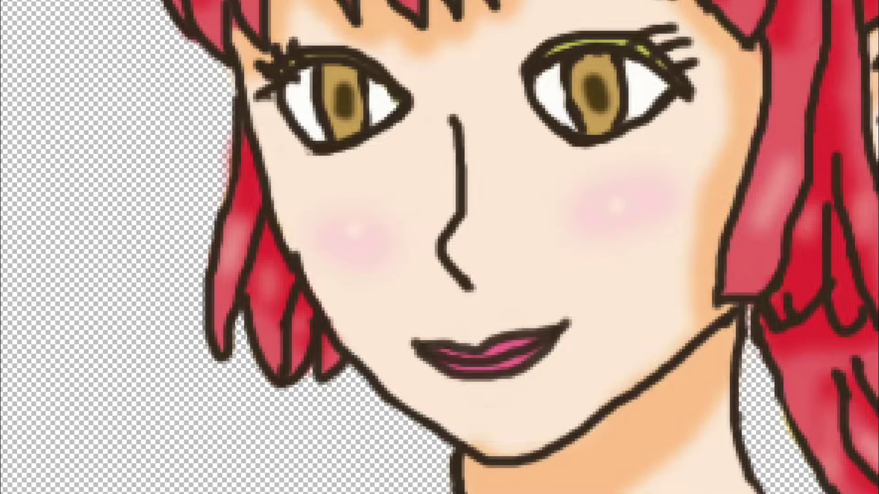
scroll(551, 460, "right", 2)
scroll(595, 414, "right", 6)
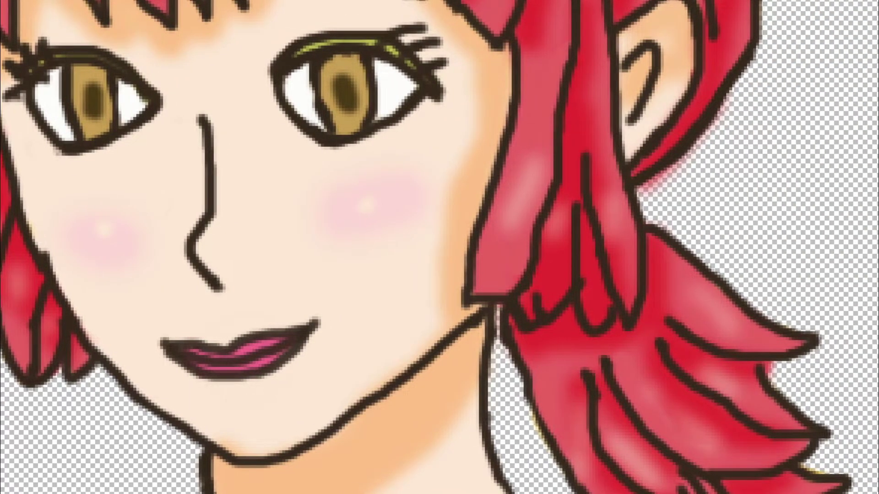
scroll(594, 414, "up", 12)
scroll(559, 273, "down", 2)
scroll(555, 277, "down", 4)
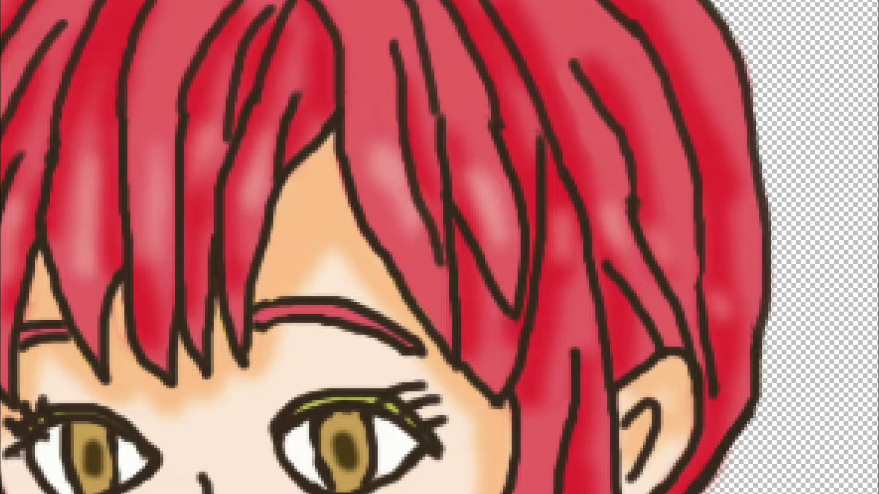
key("ctrl+0")
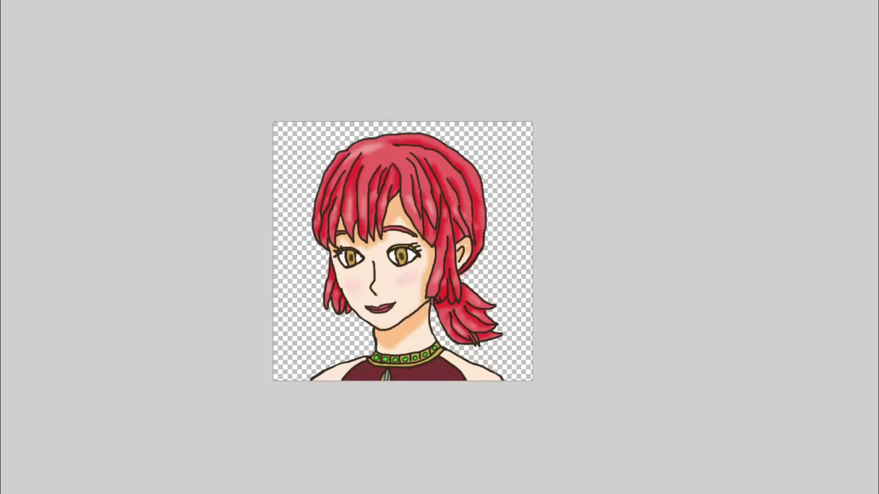
- View the other red-haired portrait with the tiara and flowers, and inspect the ponytail portrait's hair up close
key("ctrl+plus")
key("ctrl+plus")
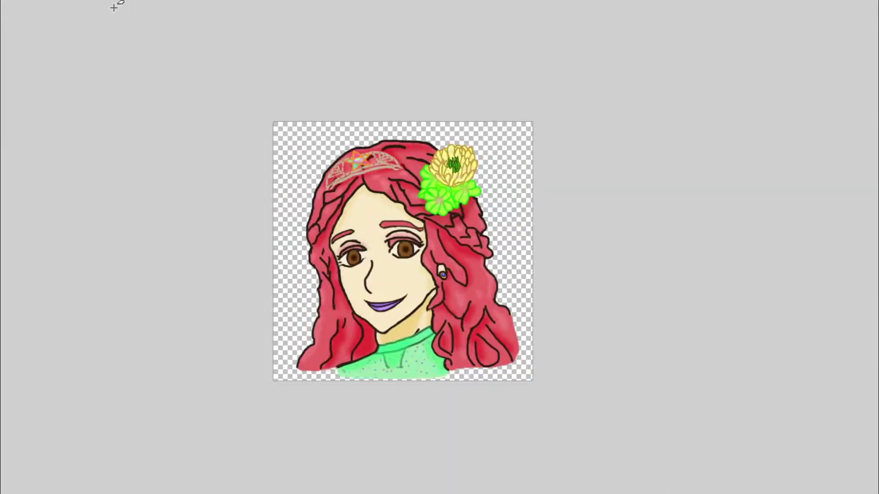
key("ctrl+plus")
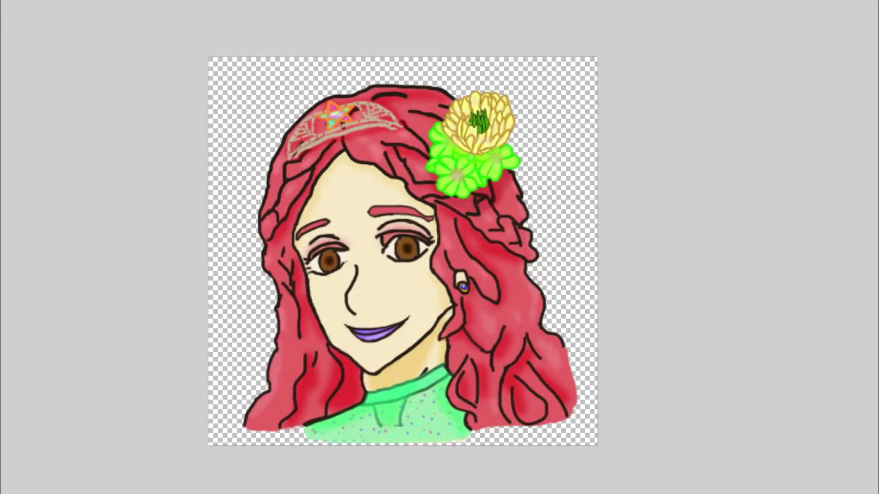
key("ctrl+plus")
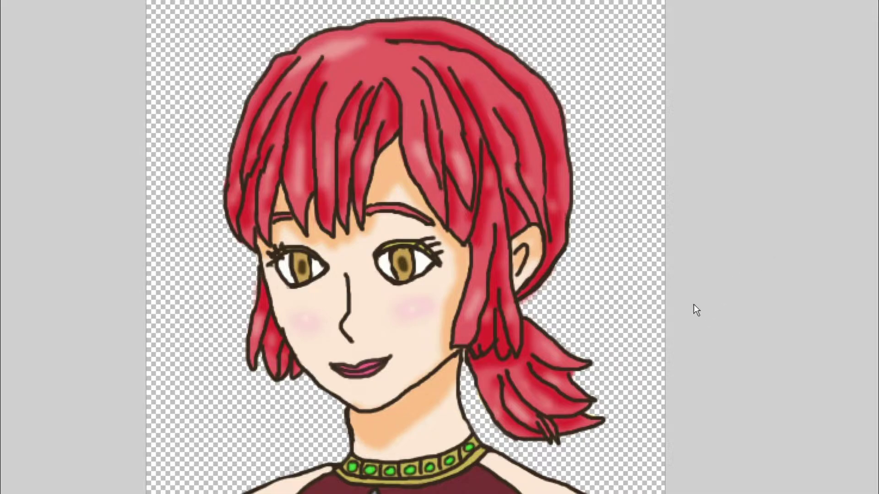
key("ctrl+plus")
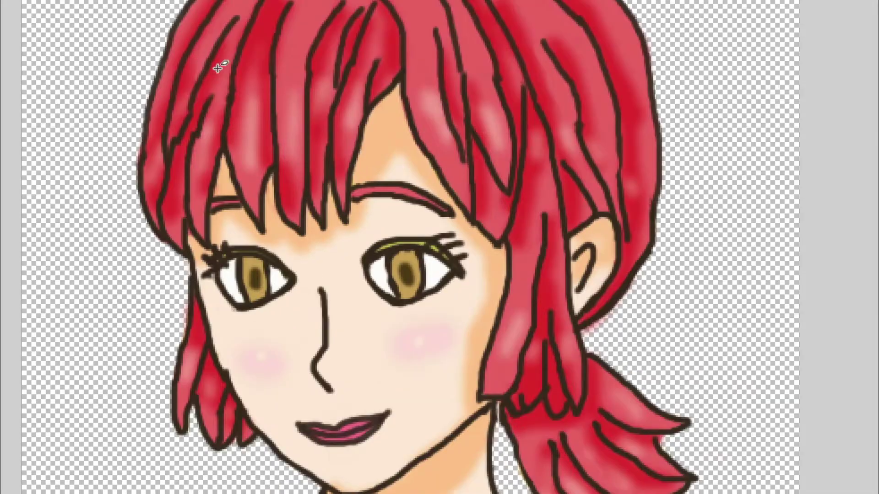
scroll(511, 206, "up", 2)
scroll(510, 209, "up", 3)
scroll(511, 209, "down", 3)
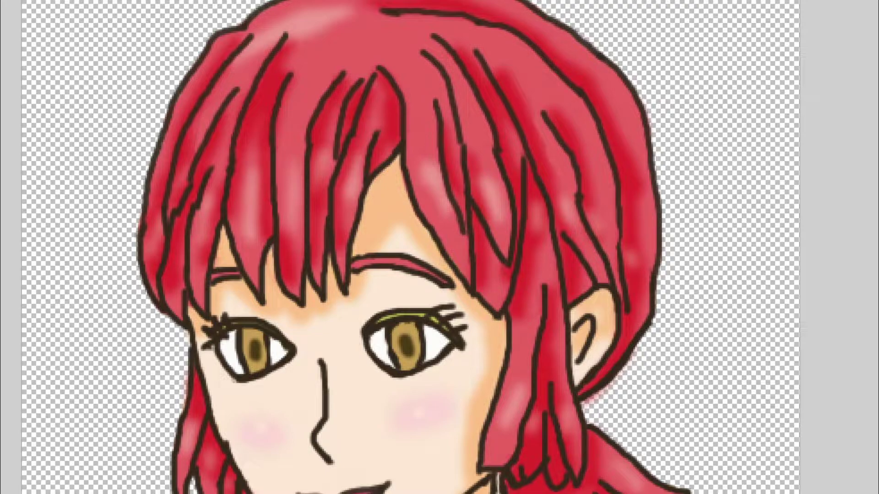
- Compare the hair with and without its pale highlights on the side locks and ponytail
scroll(410, 247, "down", 6)
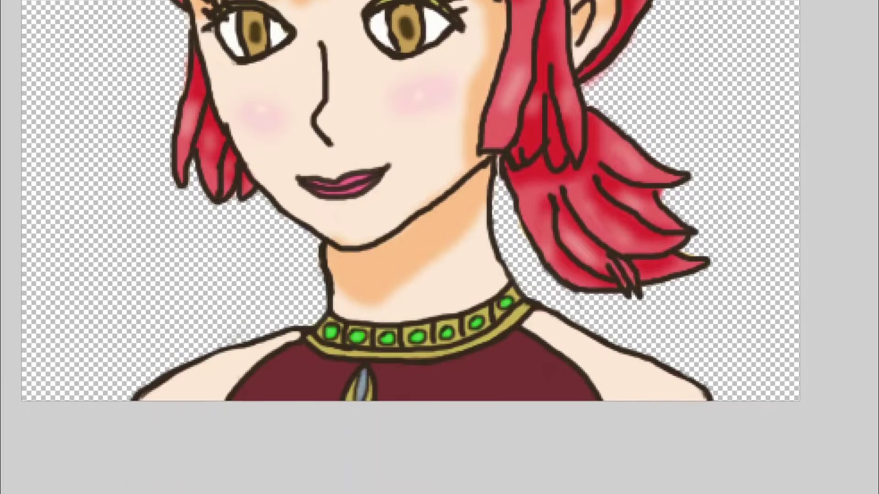
scroll(410, 247, "up", 3)
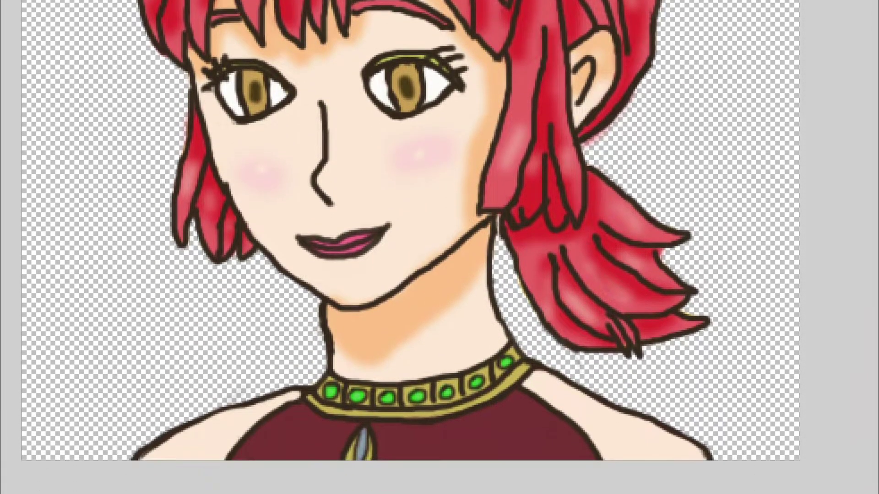
scroll(410, 247, "down", 2)
scroll(411, 247, "up", 2)
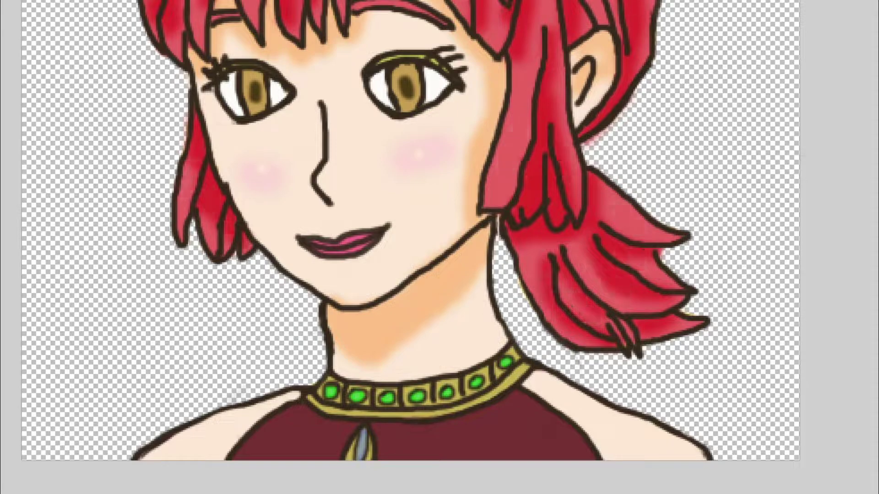
scroll(227, 52, "up", 5)
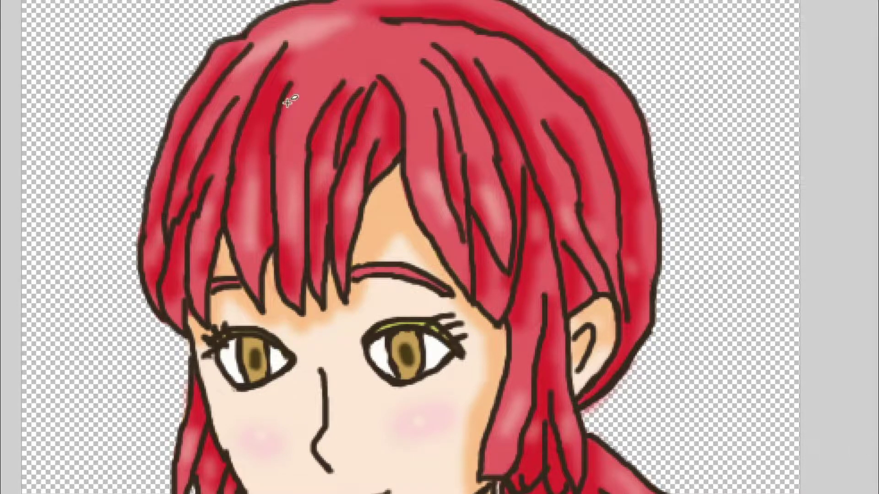
- Replace the crown's soft highlight with a tapered cream streak and blur the streak's edges
mouse_move(334, 23)
left_mouse_down()
mouse_move(250, 59)
mouse_move(246, 75)
left_mouse_up()
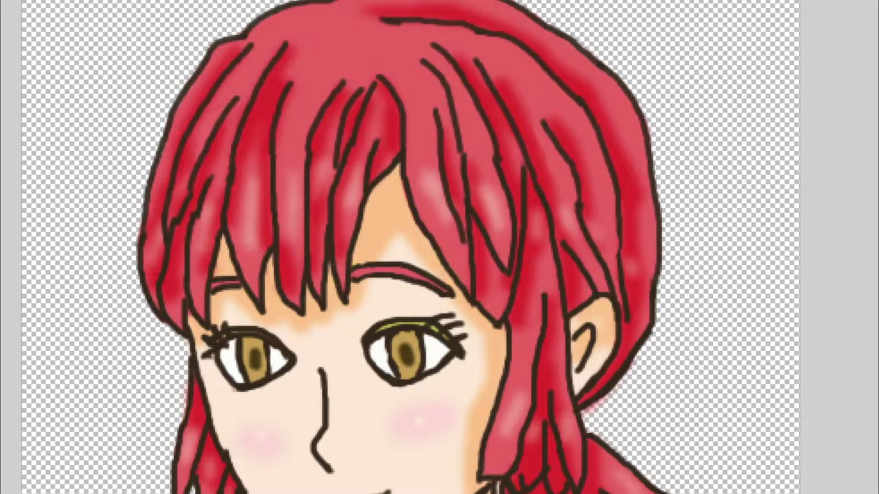
mouse_move(290, 40)
left_mouse_down()
mouse_move(314, 33)
mouse_move(277, 45)
mouse_move(332, 20)
mouse_move(274, 36)
mouse_move(348, 20)
mouse_move(275, 47)
mouse_move(341, 12)
mouse_move(265, 61)
mouse_move(300, 37)
mouse_move(294, 59)
mouse_move(350, 23)
mouse_move(314, 48)
mouse_move(330, 25)
mouse_move(293, 45)
mouse_move(316, 33)
left_mouse_up()
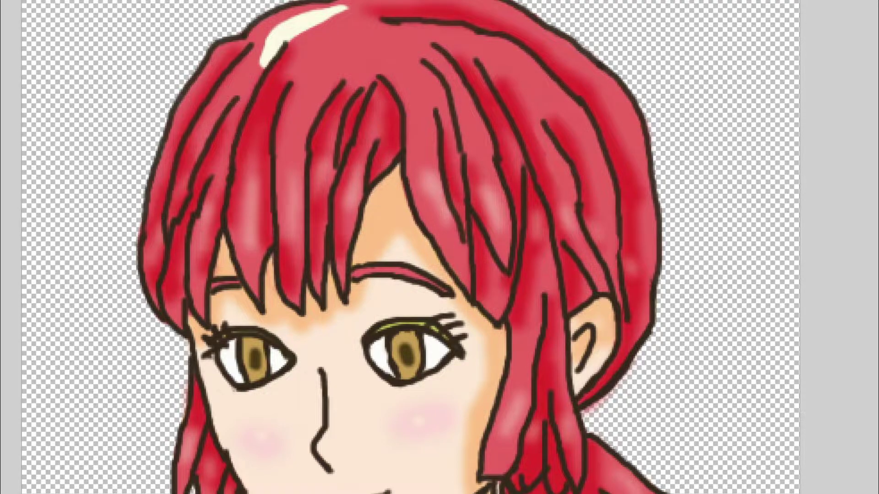
key("ctrl+f")
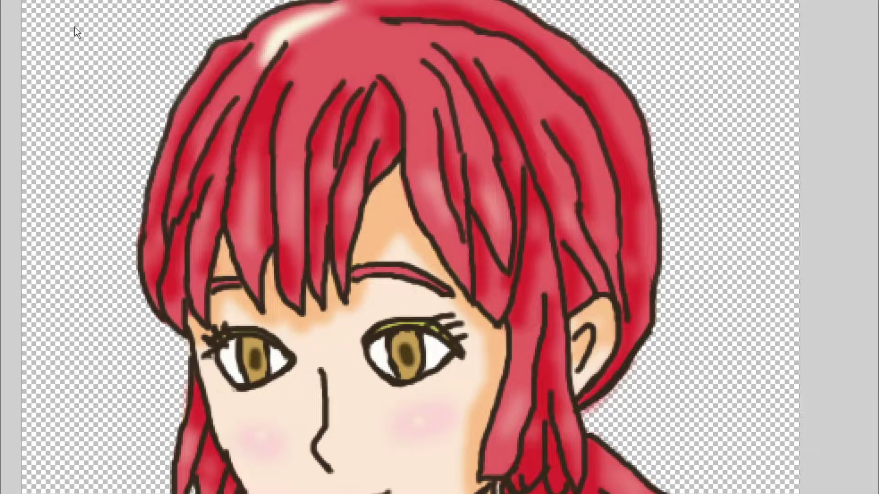
key("ctrl+f")
- Undo the blur and the shaping of the cream streak, and clear the streak from the crown
key("ctrl+z")
key("ctrl+z")
key("ctrl+z")
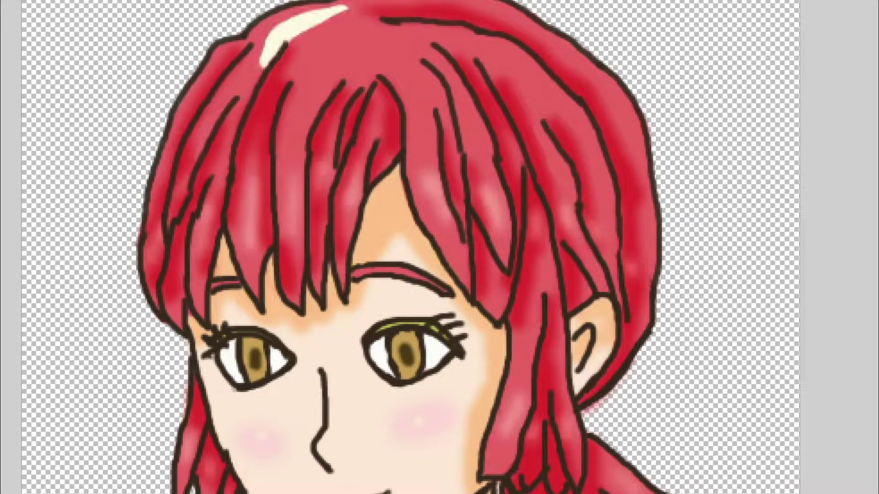
key("ctrl+z")
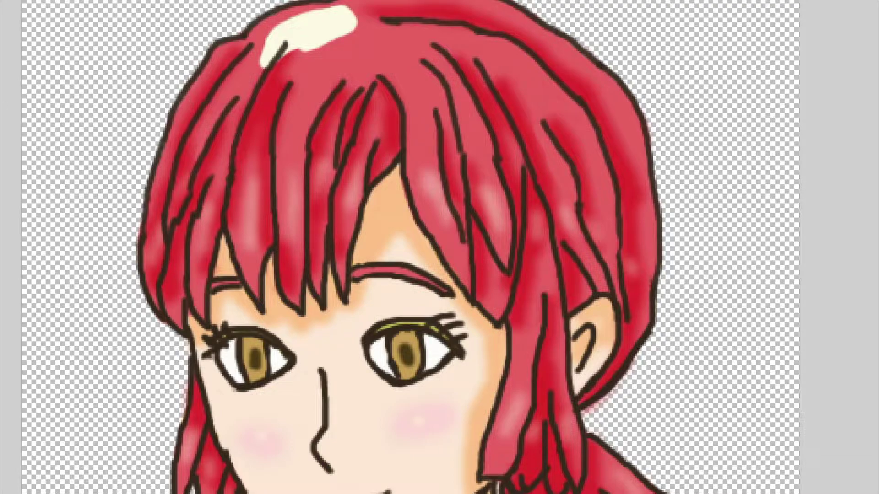
mouse_move(349, 15)
left_mouse_down()
mouse_move(267, 58)
mouse_move(275, 29)
left_mouse_up()
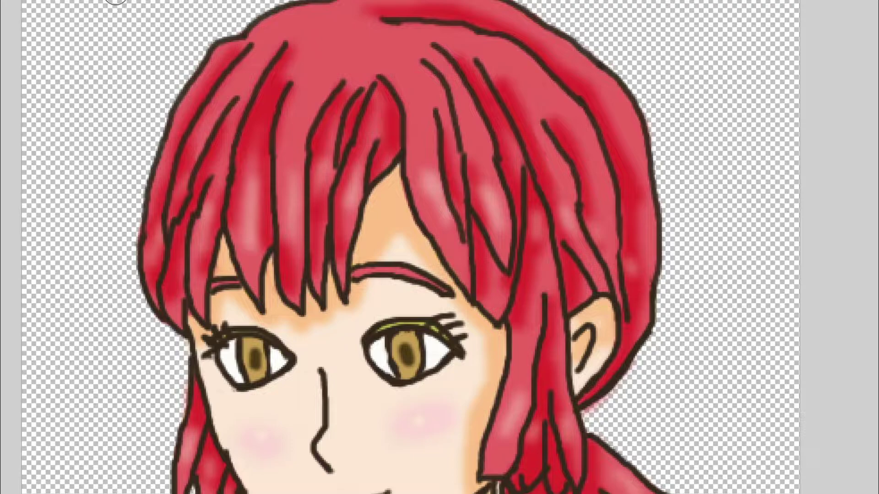
- Paint a cream highlight below the crown's outline, trim its lower edge and widen it into an irregular patch
mouse_move(329, 19)
left_mouse_down()
mouse_move(320, 23)
mouse_move(348, 16)
mouse_move(316, 23)
left_mouse_up()
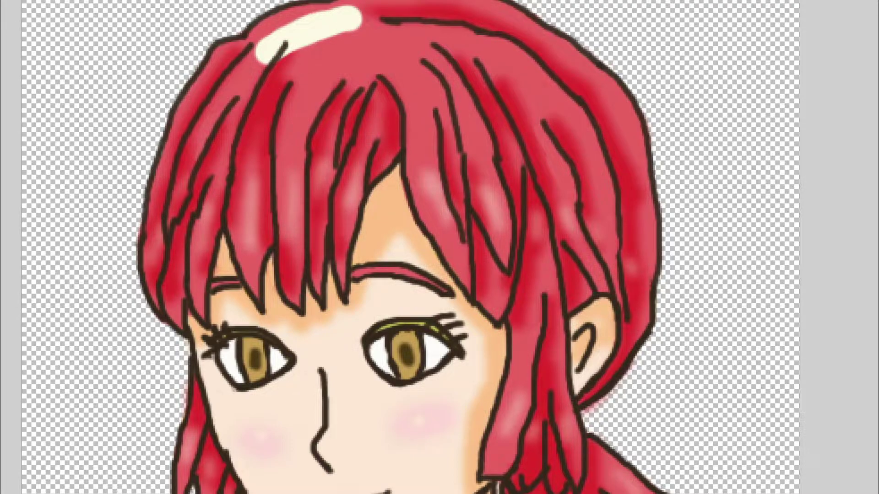
mouse_move(274, 59)
left_mouse_down()
mouse_move(329, 28)
mouse_move(306, 29)
mouse_move(255, 71)
left_mouse_up()
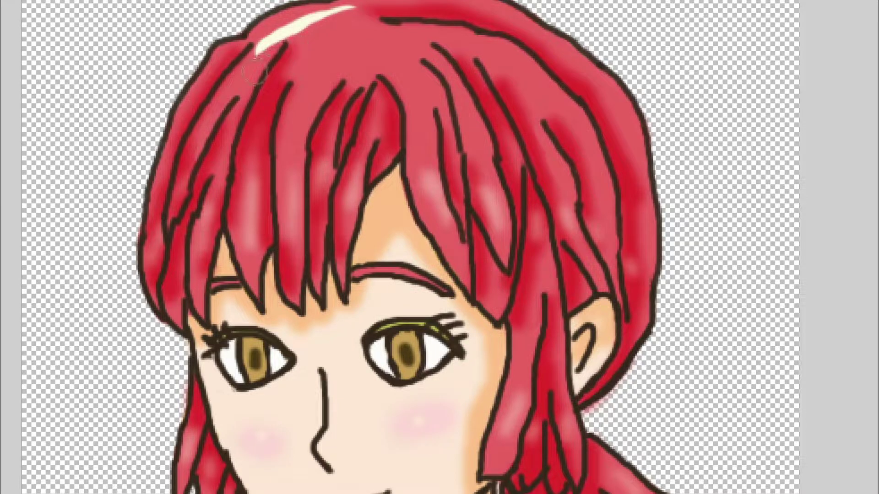
scroll(346, 23, "up", 3)
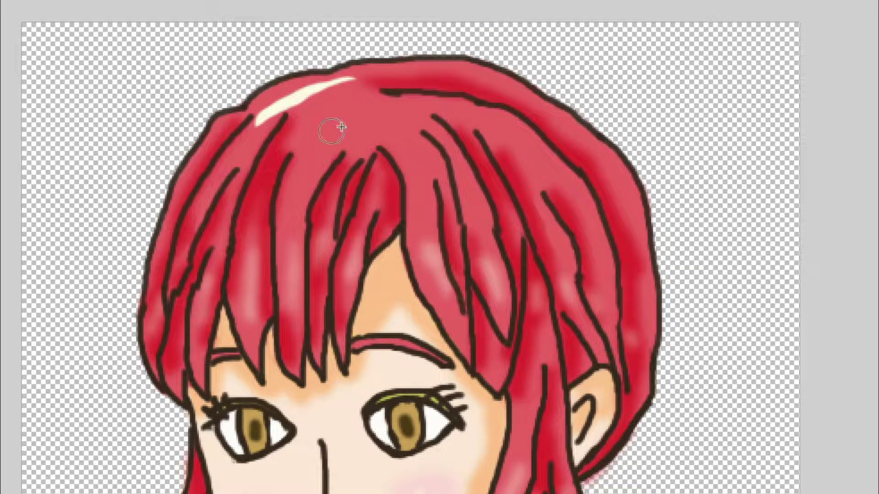
mouse_move(309, 102)
left_mouse_down()
mouse_move(348, 88)
mouse_move(322, 101)
mouse_move(341, 113)
mouse_move(300, 106)
mouse_move(311, 120)
mouse_move(343, 114)
mouse_move(354, 123)
left_mouse_up()
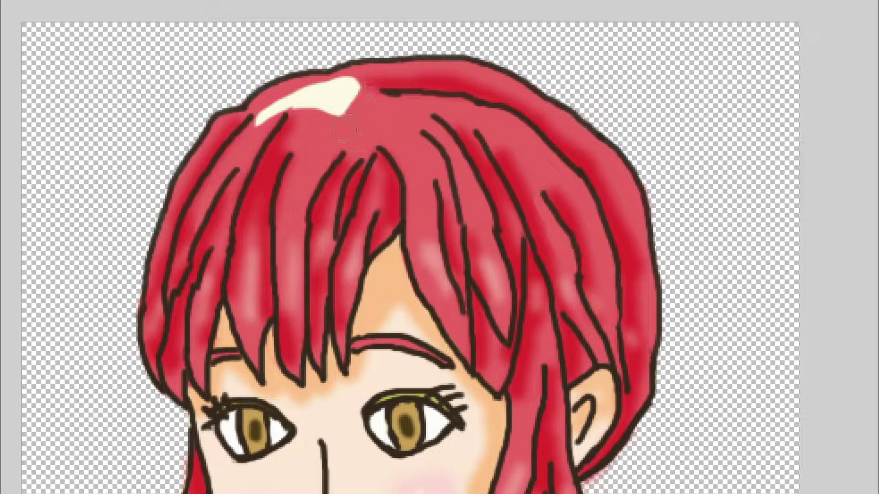
mouse_move(286, 128)
left_mouse_down()
mouse_move(277, 124)
mouse_move(262, 140)
left_mouse_up()
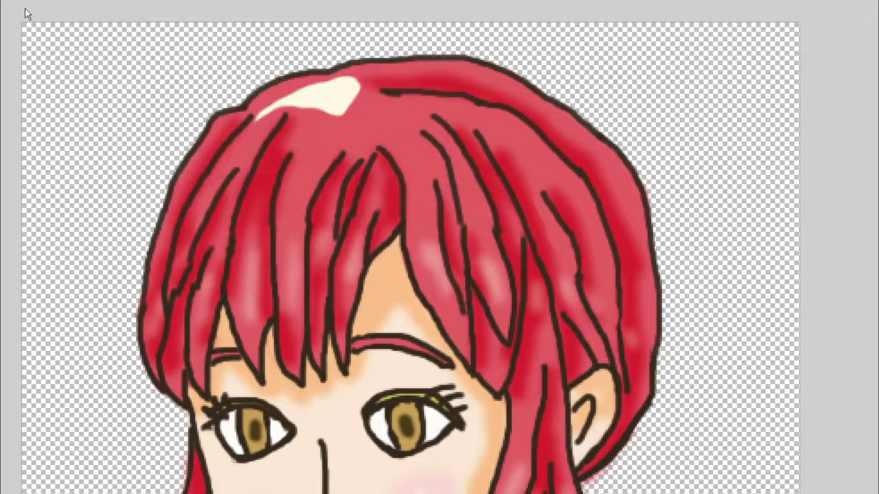
left_click_drag(269, 112, 308, 92)
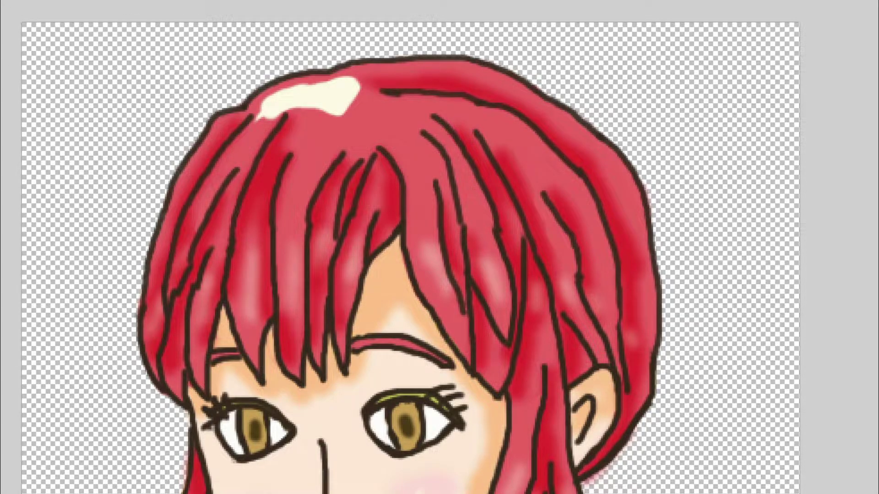
- Blur the edges of the cream crown highlight and lower its opacity so the red hair shows through
left_click(257, 149, "alt")
mouse_move(270, 133)
left_mouse_down()
mouse_move(279, 118)
mouse_move(272, 116)
mouse_move(297, 114)
left_mouse_up()
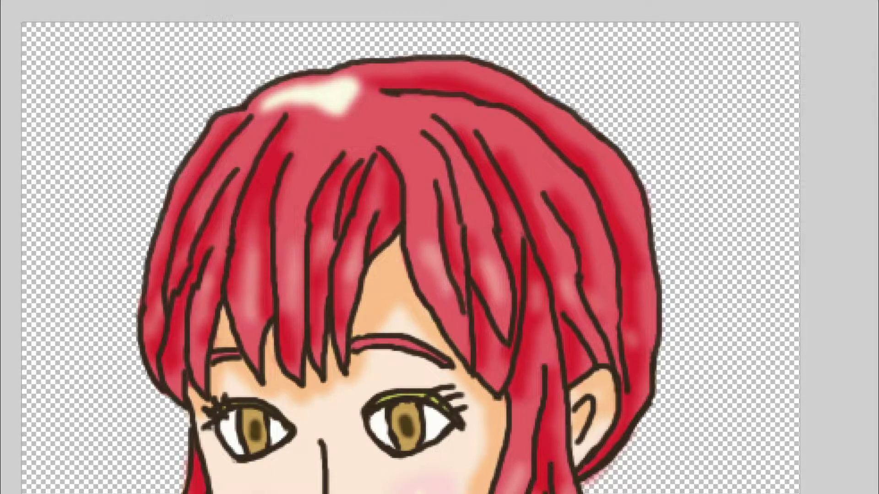
key("5")
mouse_move(336, 211)
left_mouse_down()
mouse_move(304, 221)
mouse_move(320, 216)
left_mouse_up()
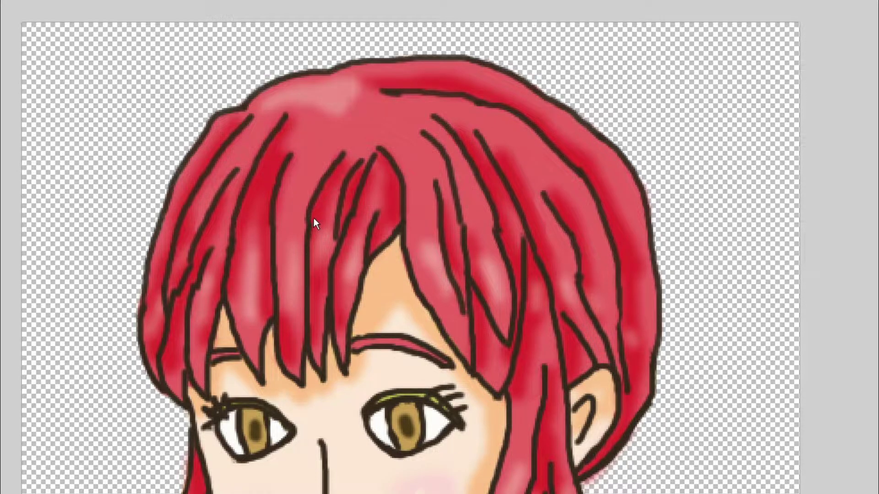
left_click_drag(311, 219, 318, 218)
key("ctrl+z")
key("ctrl+shift+z")
key("ctrl+z")
key("ctrl+z")
key("ctrl+z")
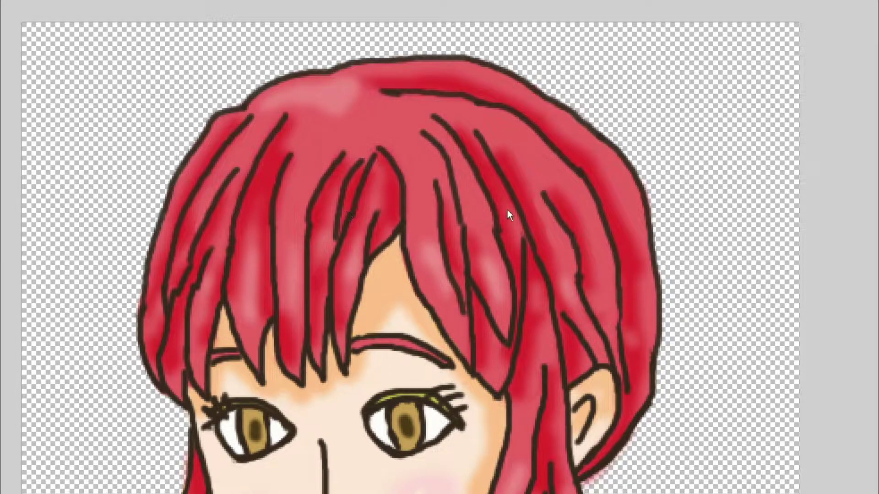
- Check the translucent highlights across the crown, fringe, side locks and ponytail
scroll(579, 253, "down", 5)
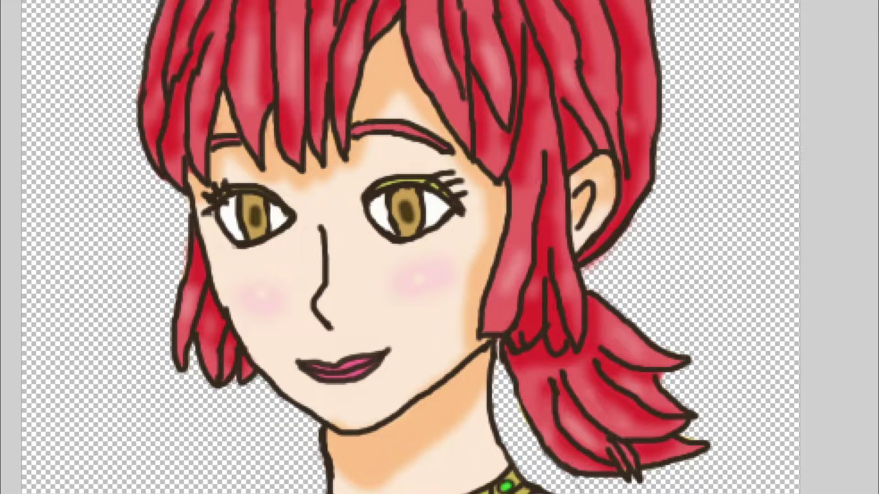
scroll(579, 253, "up", 3)
scroll(579, 254, "down", 3)
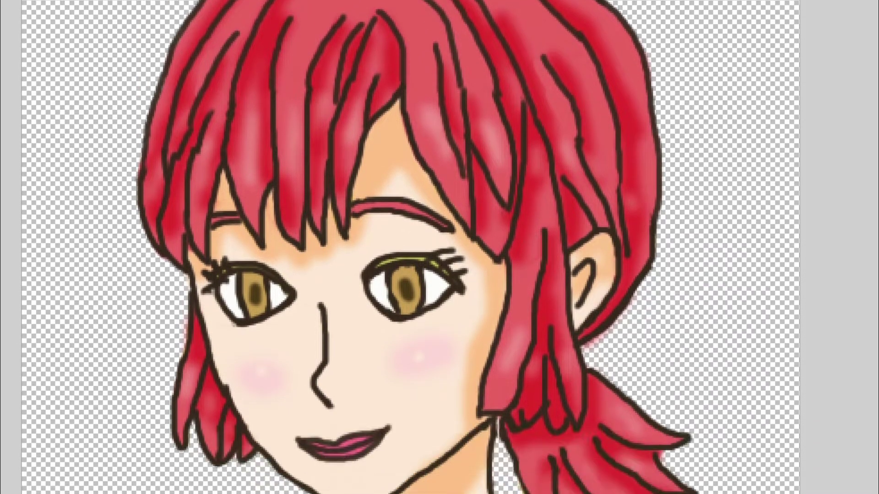
scroll(579, 253, "up", 2)
scroll(579, 253, "up", 2)
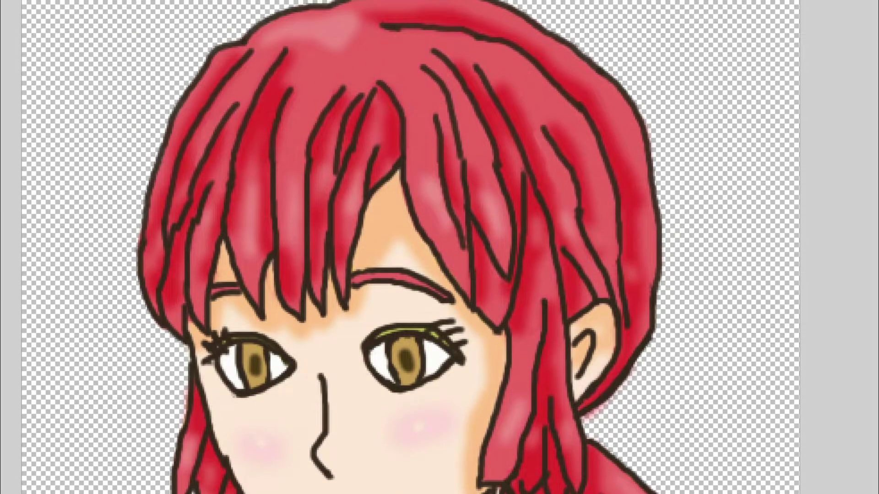
- Soften the dark red shadow tone across the hair, comparing it with the unshaded hair
scroll(579, 253, "down", 2)
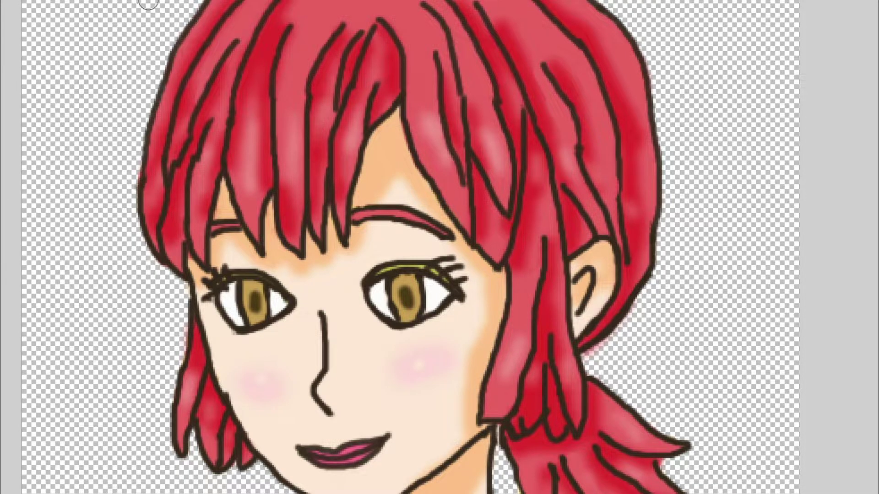
key("ctrl+z")
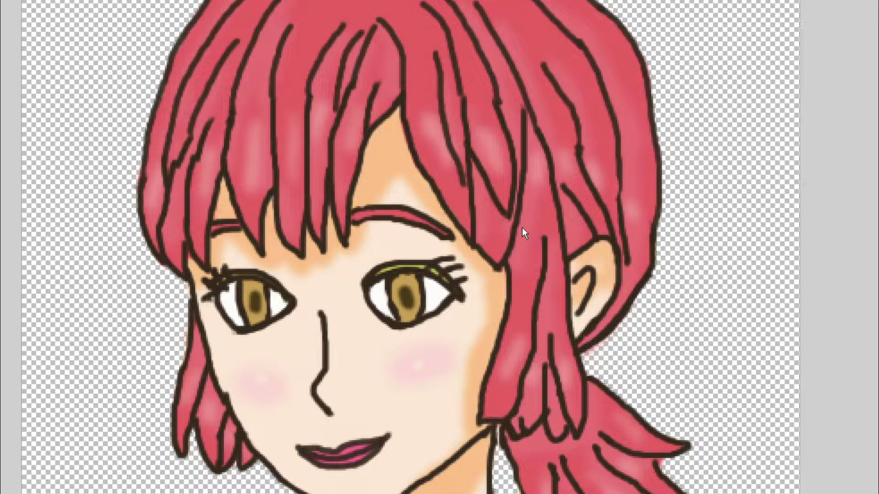
key("ctrl+y")
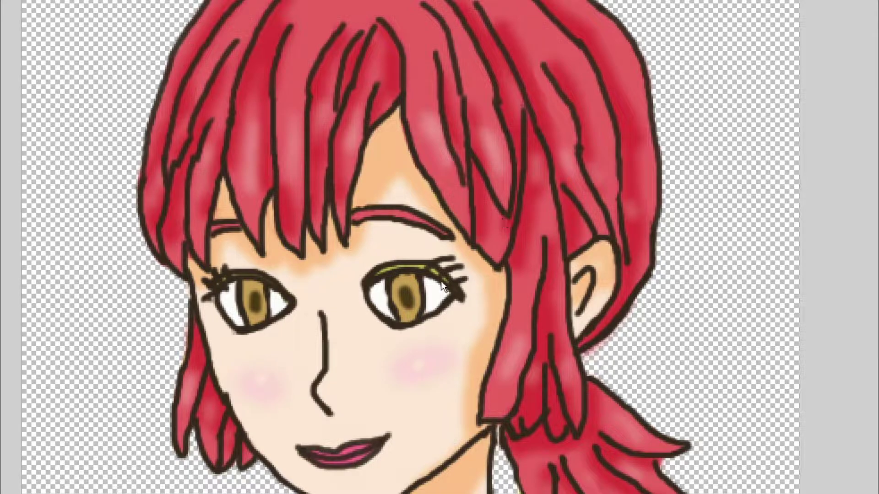
- Examine how the softened shadows and highlights work together from the crown down to the ponytail
scroll(513, 258, "up", 6)
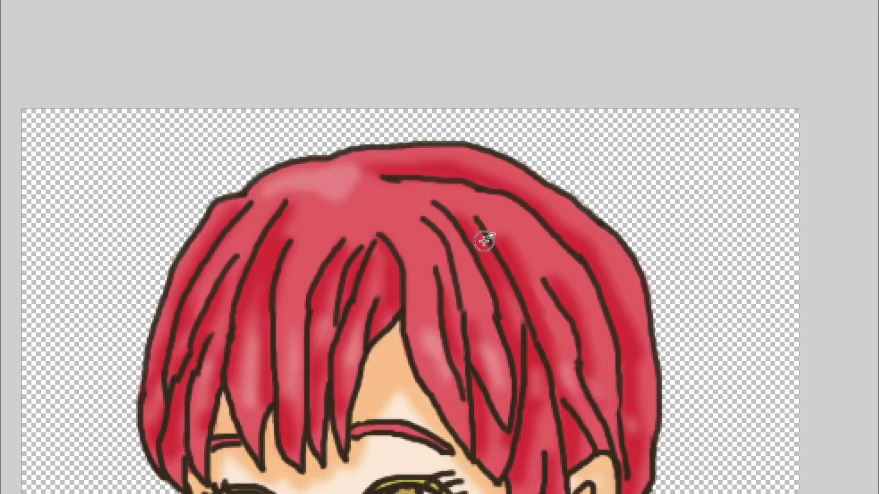
scroll(517, 259, "down", 3)
scroll(517, 260, "down", 8)
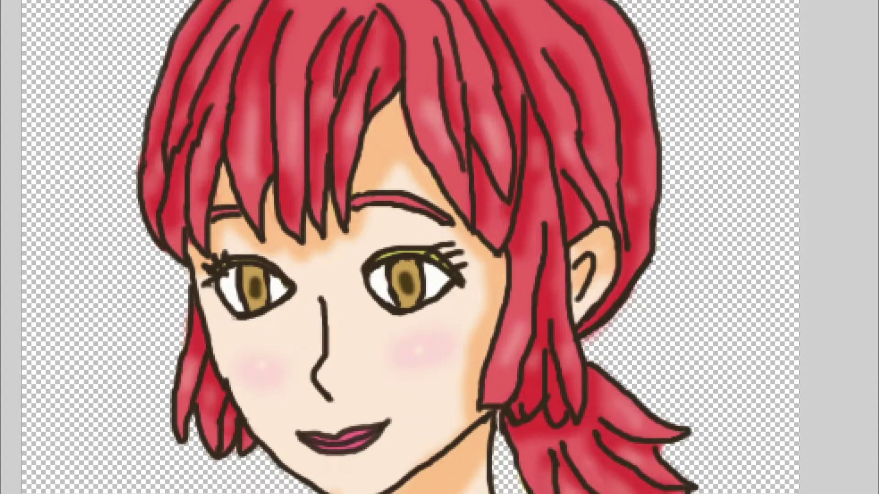
scroll(517, 259, "up", 2)
scroll(518, 260, "up", 4)
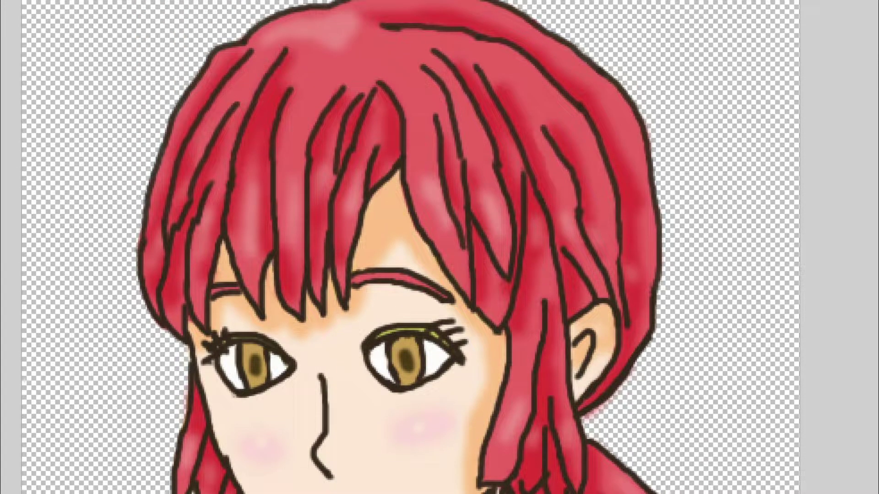
scroll(517, 260, "down", 4)
scroll(517, 260, "down", 1)
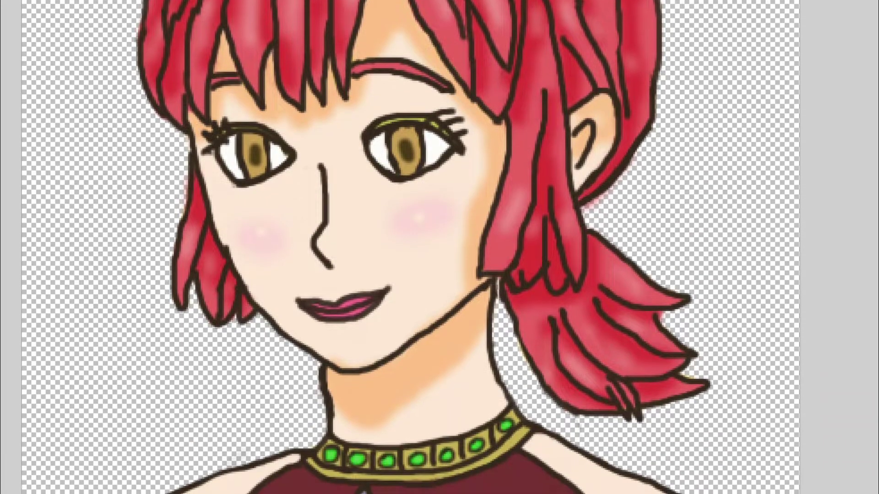
scroll(517, 260, "up", 3)
scroll(517, 260, "up", 2)
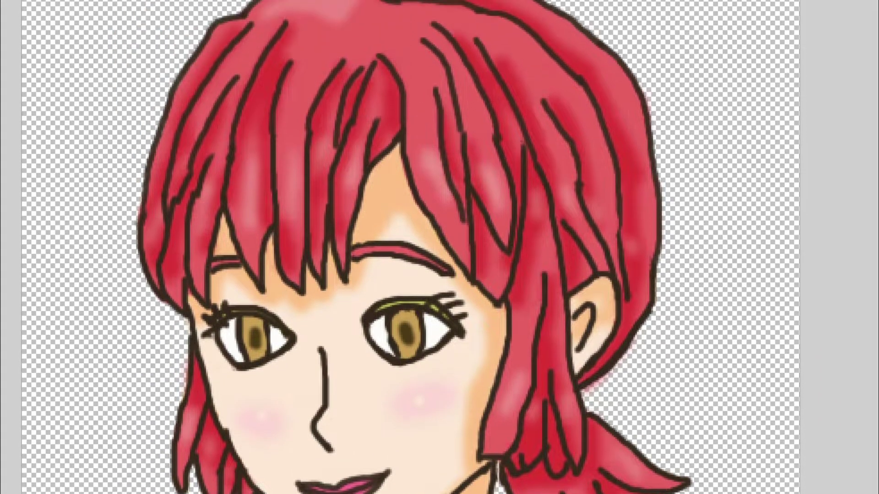
- Inspect the silver leaf hair ornament and the green jewelled earring up close
scroll(517, 259, "down", 8)
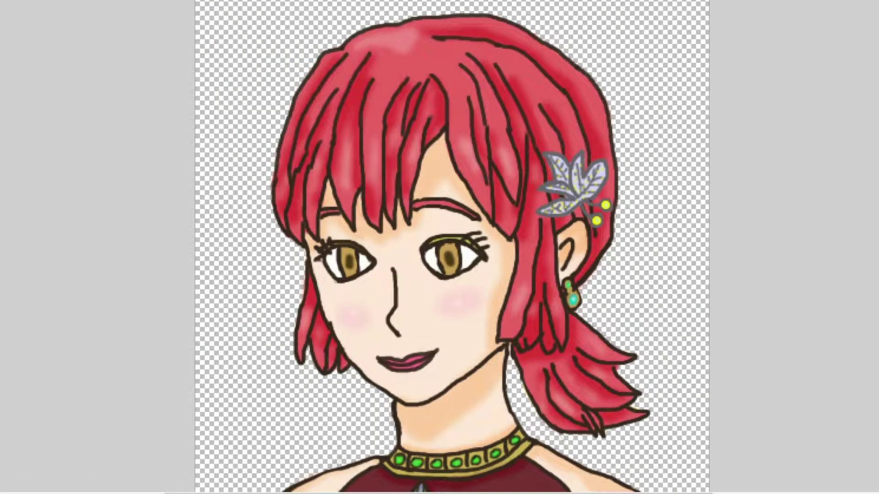
key("ctrl+plus")
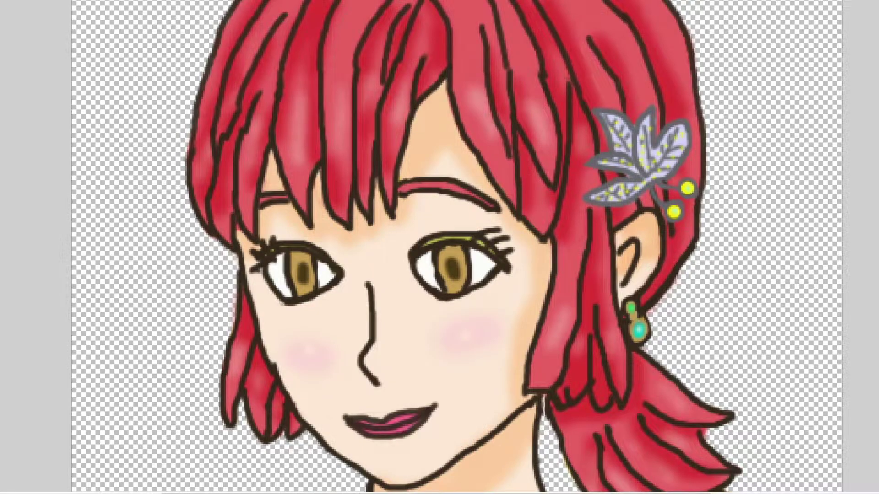
key("ctrl+plus")
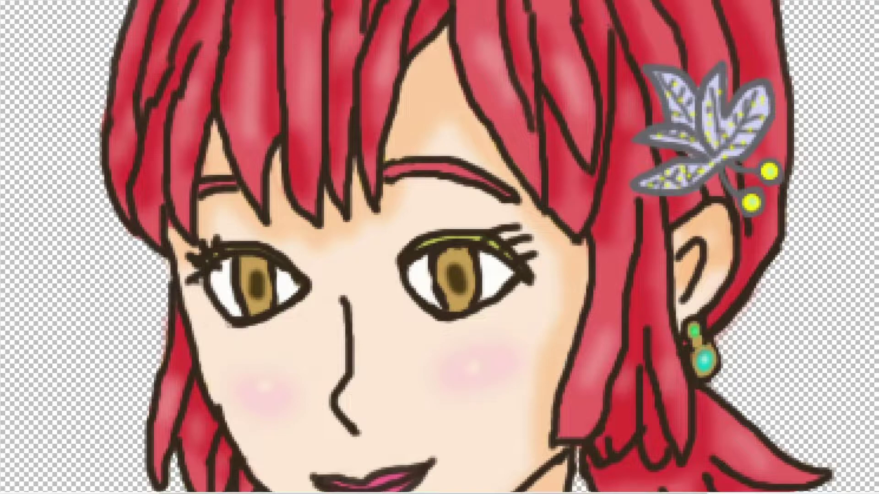
key("ctrl+plus")
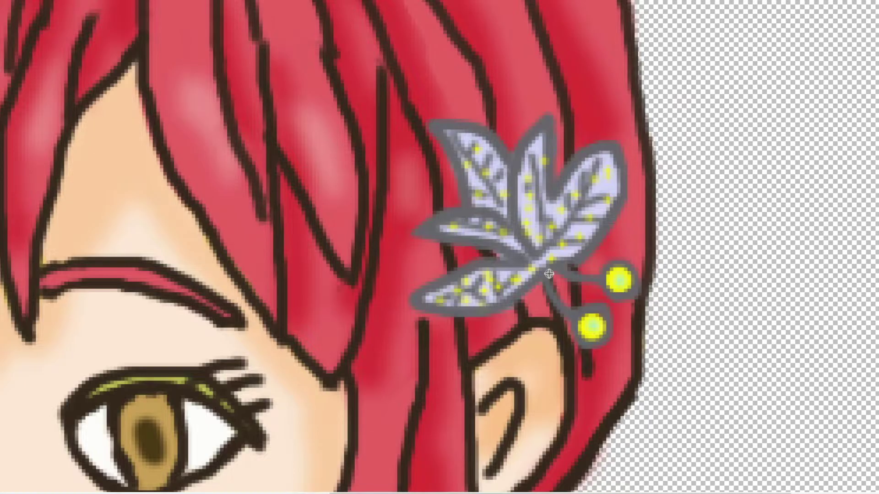
scroll(545, 273, "down", 5)
scroll(527, 278, "up", 2)
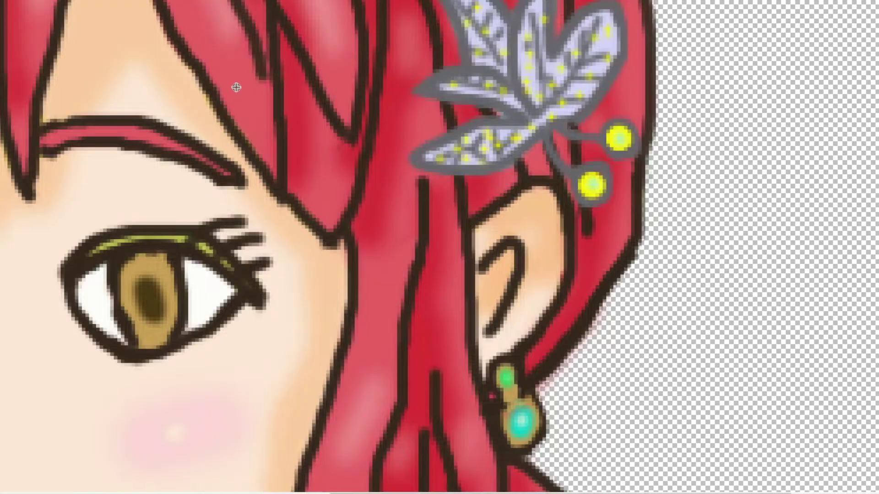
- Compare the finished red hair with the whole portrait, from the full figure to the eyes and fringe
left_click(10, 1)
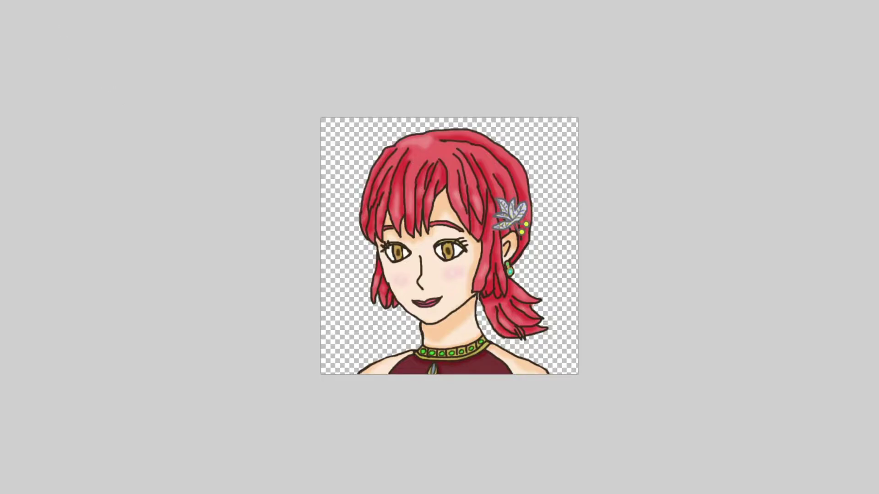
key("ctrl+plus")
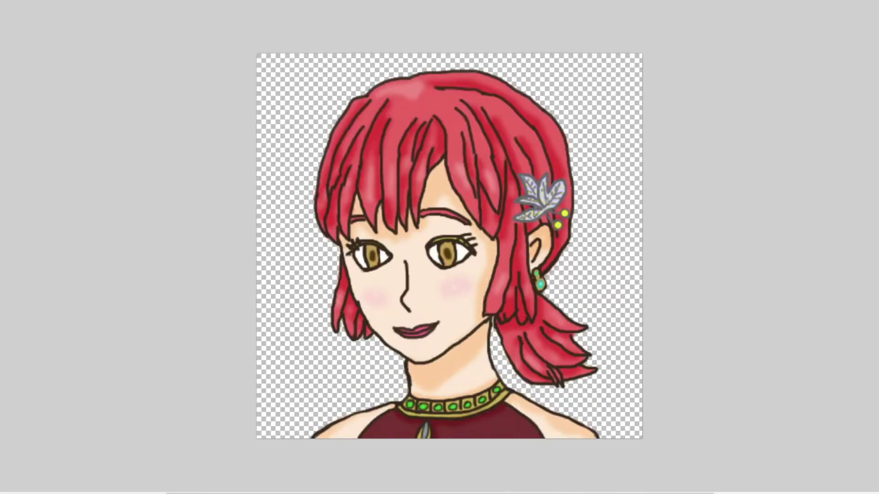
key("ctrl+plus")
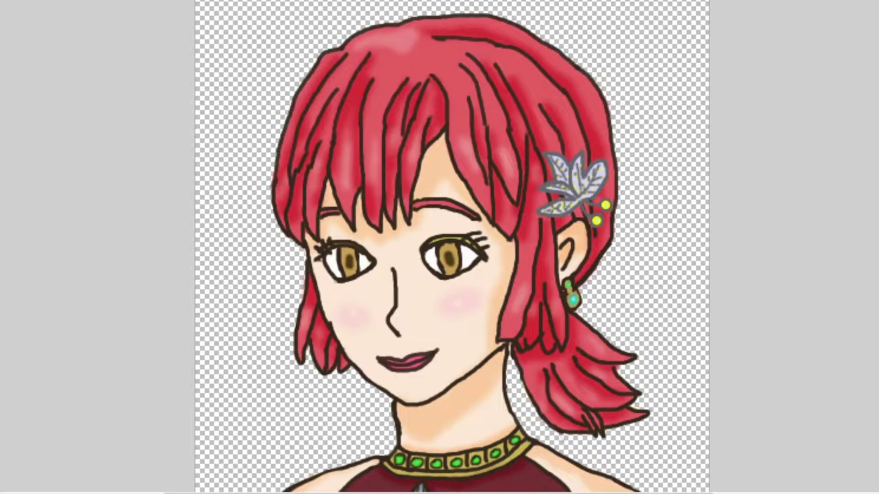
key("ctrl+plus")
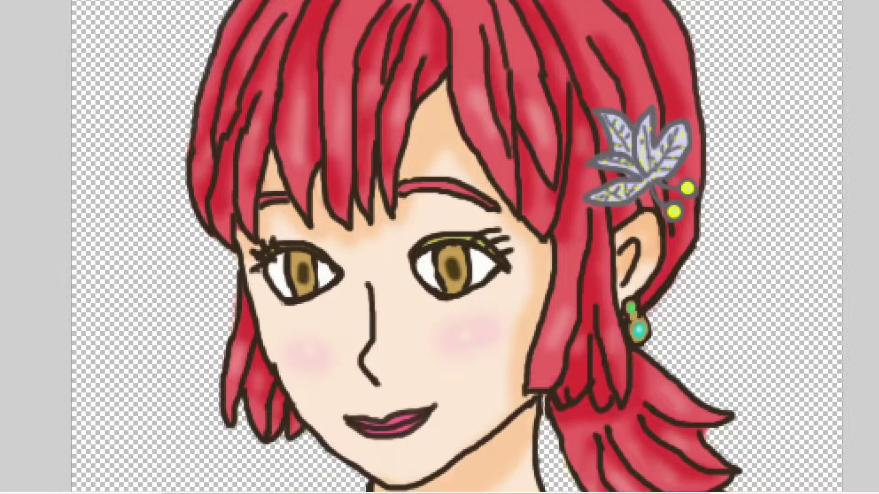
key("ctrl+plus")
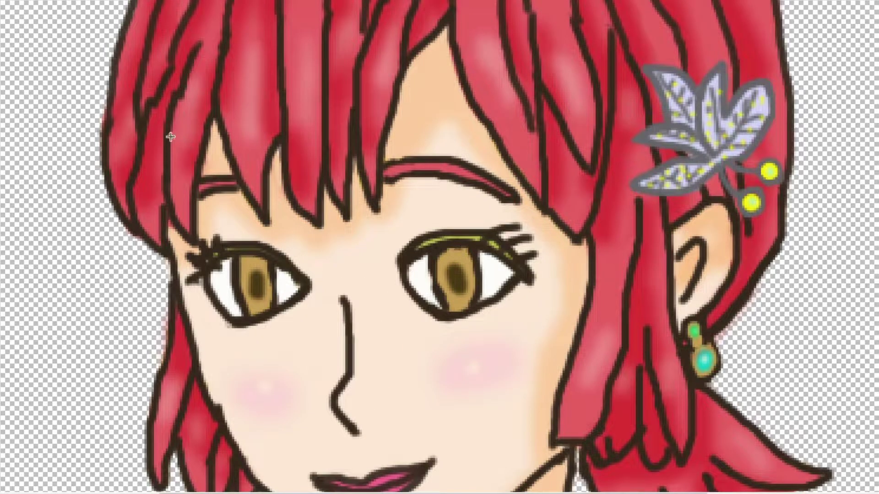
- Examine the shading around the leaf ornament, its two yellow beads, the ear and the nearby side locks
left_click_drag(382, 493, 549, 493)
scroll(445, 350, "down", 2)
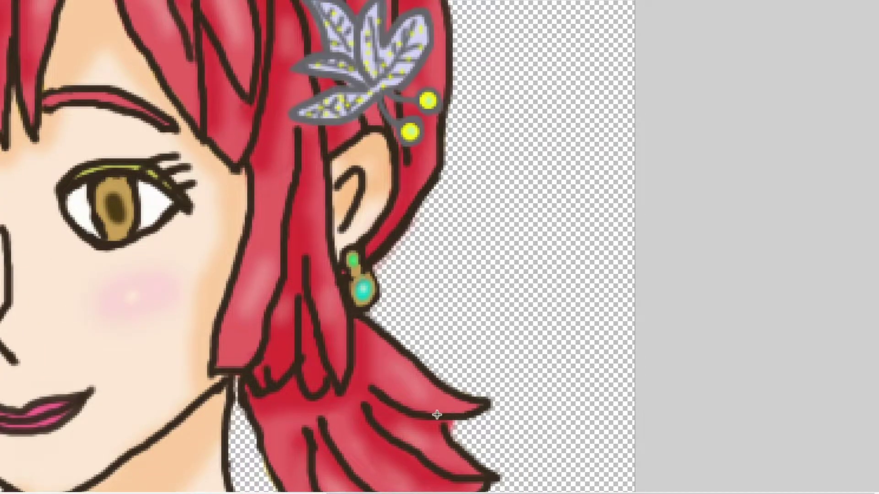
left_click_drag(512, 493, 453, 491)
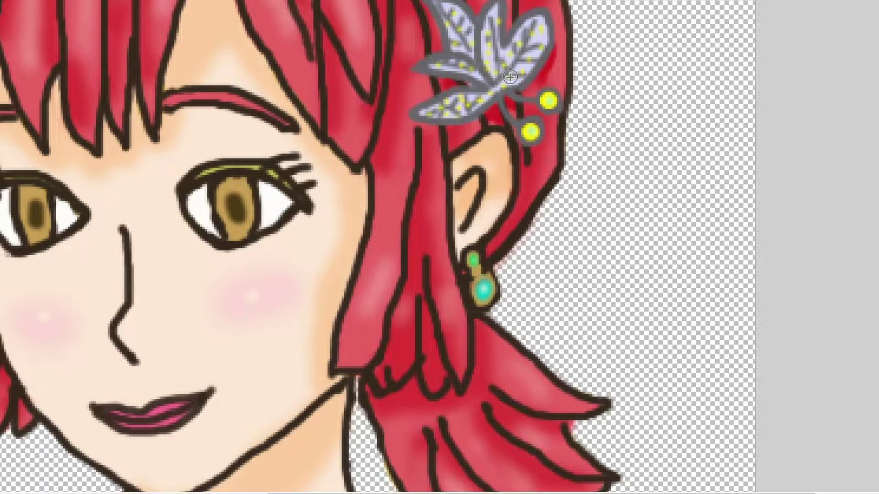
scroll(510, 76, "up", 2)
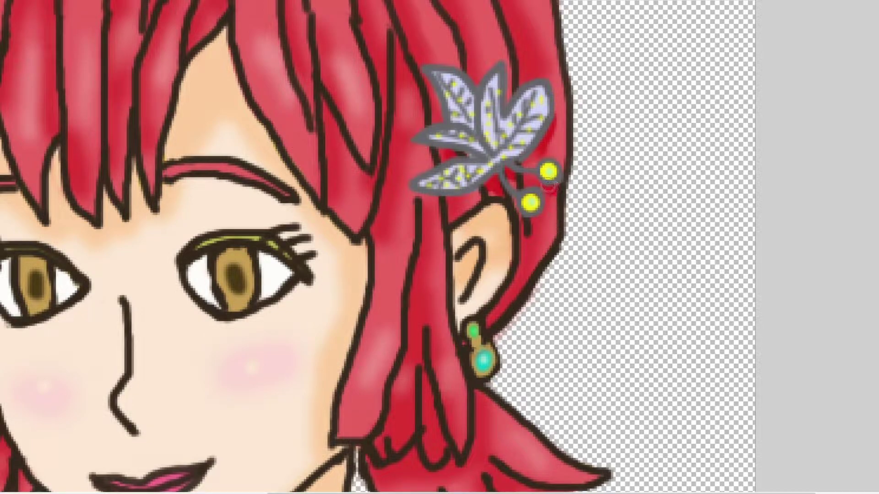
mouse_move(547, 191)
left_mouse_down()
mouse_move(543, 212)
mouse_move(527, 221)
left_mouse_up()
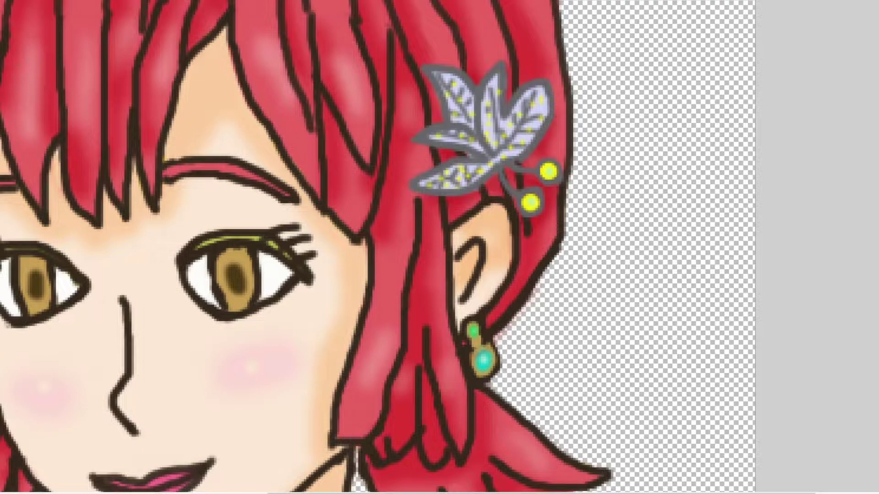
key("ctrl+plus")
key("ctrl+plus")
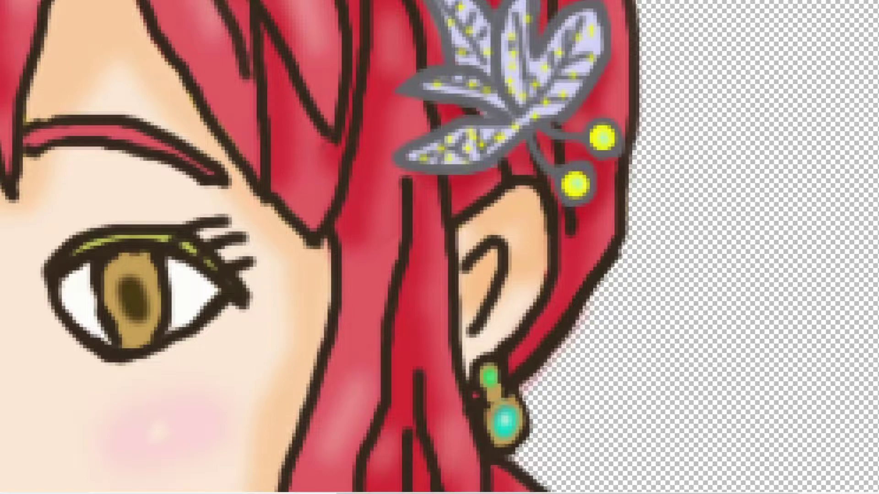
key("ctrl+z")
key("ctrl+y")
scroll(576, 88, "down", 1)
scroll(564, 81, "up", 1)
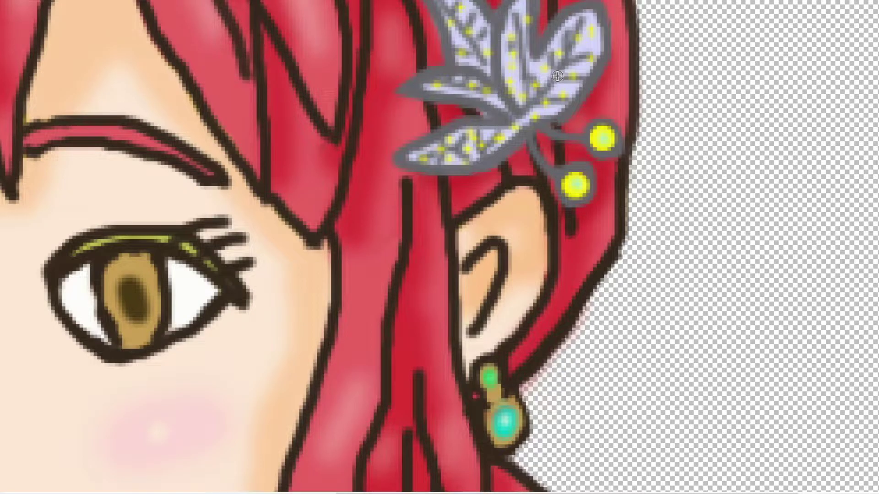
scroll(556, 77, "up", 3)
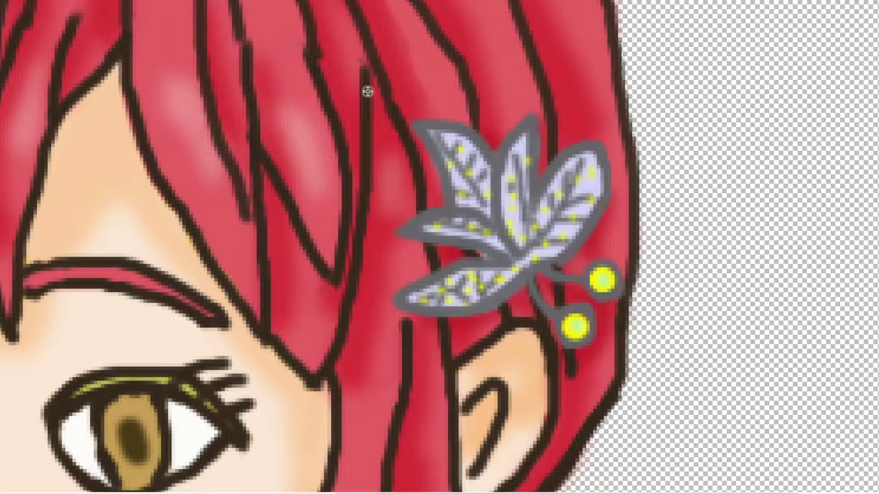
left_click(534, 205)
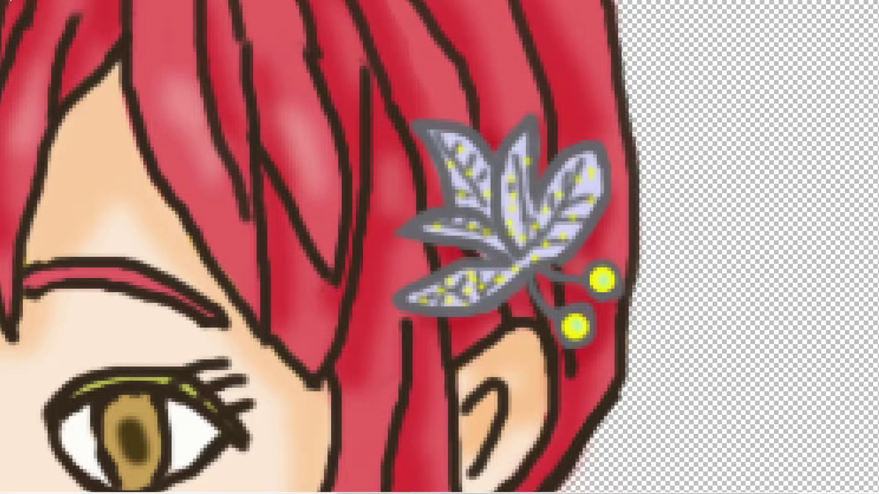
- Review the full portrait, the jewelled collar, the dark red top and the existing eyelid colouring
key("ctrl+0")
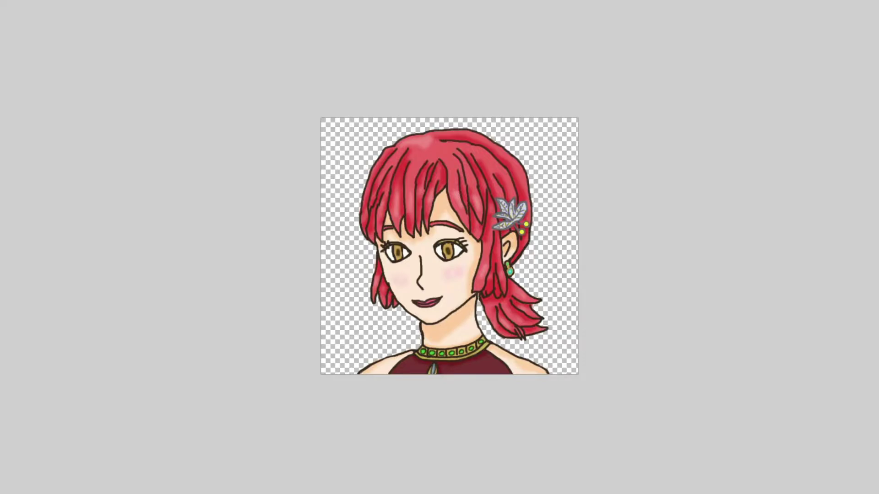
key("ctrl+minus")
key("ctrl+plus")
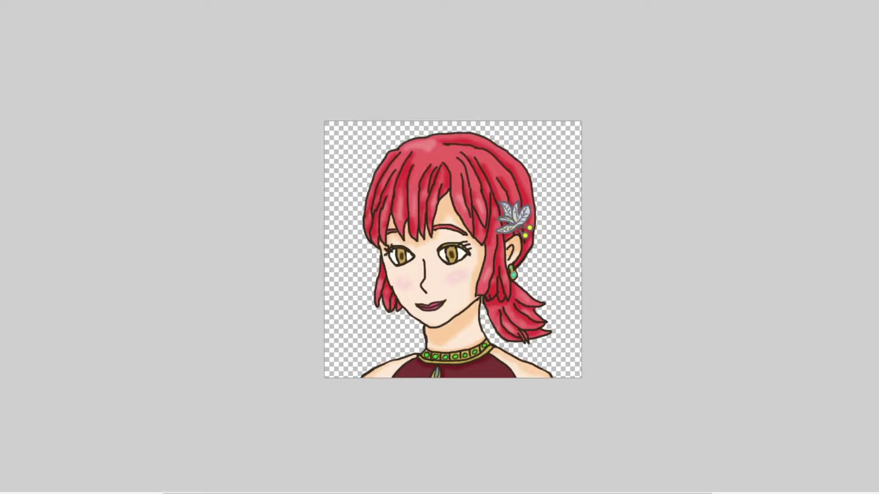
key("ctrl+plus")
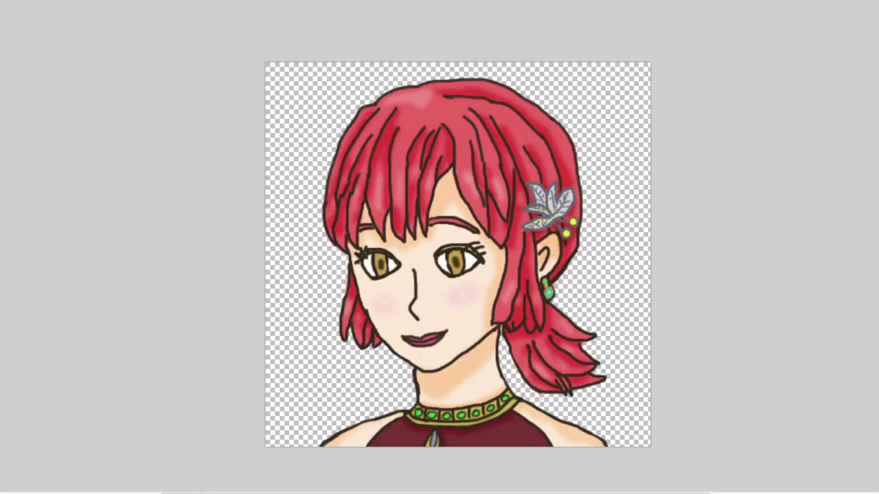
key("ctrl+plus")
key("ctrl+plus")
scroll(519, 345, "down", 5)
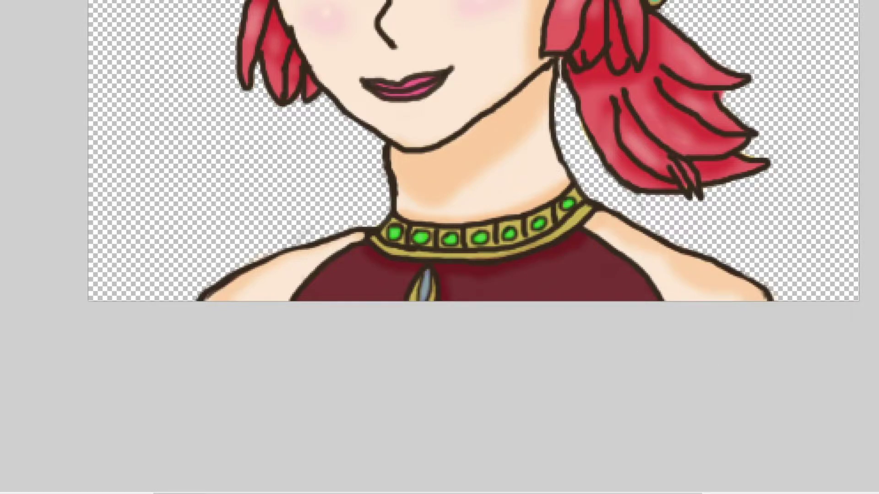
scroll(442, 240, "up", 1)
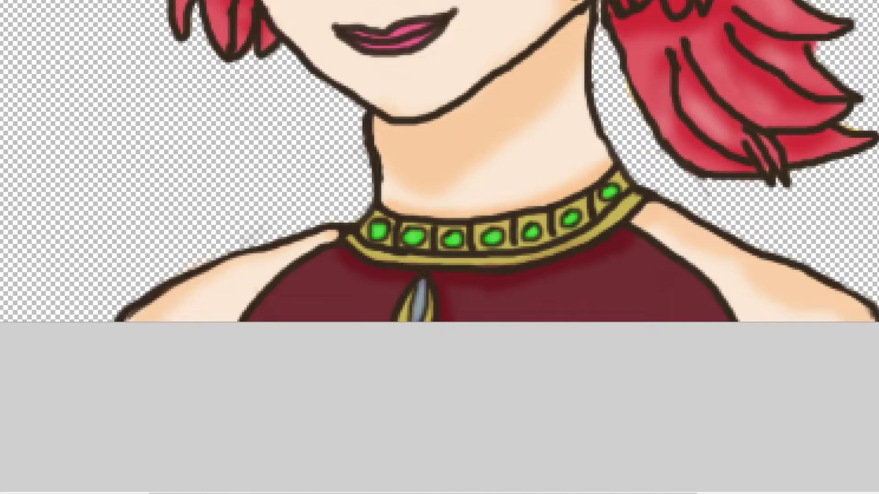
scroll(440, 237, "up", 1)
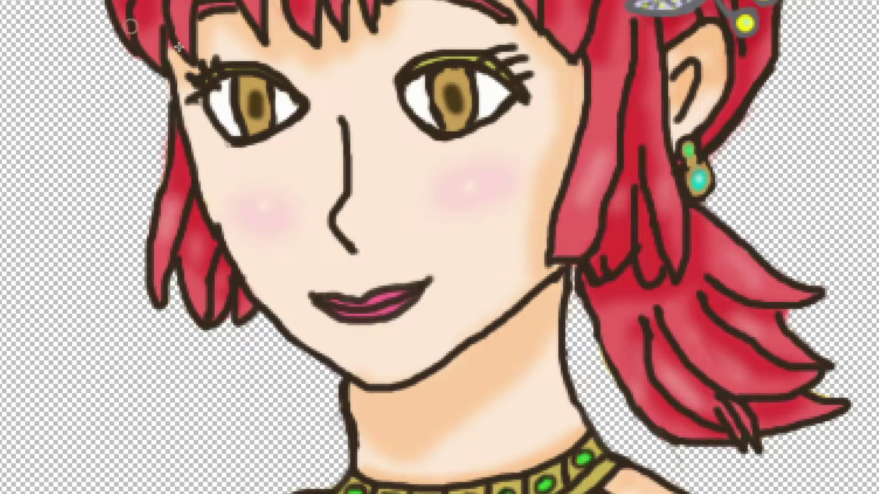
scroll(439, 248, "up", 3)
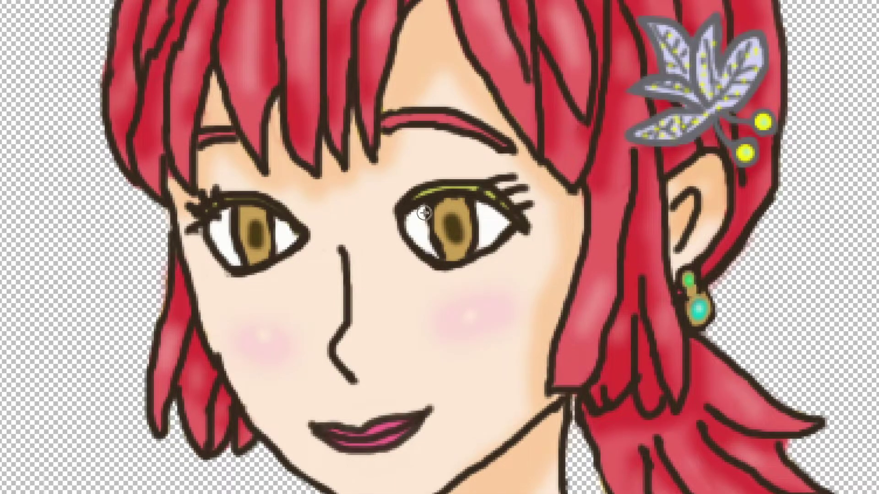
- Try painting a thin band of purple eyeshadow along both upper eyelids
mouse_move(399, 205)
left_mouse_down()
mouse_move(432, 186)
mouse_move(474, 182)
mouse_move(533, 236)
left_mouse_up()
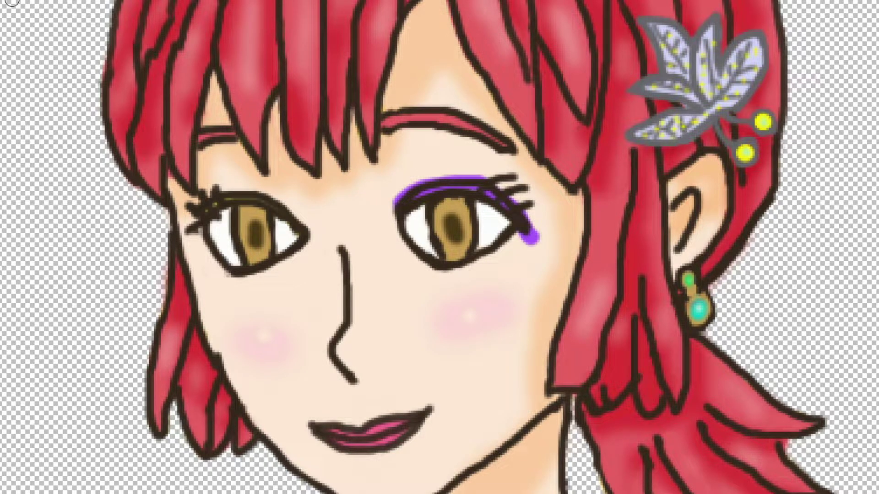
key("ctrl+z")
left_click_drag(407, 198, 444, 182)
mouse_move(457, 184)
left_mouse_down()
mouse_move(494, 194)
mouse_move(521, 220)
left_mouse_up()
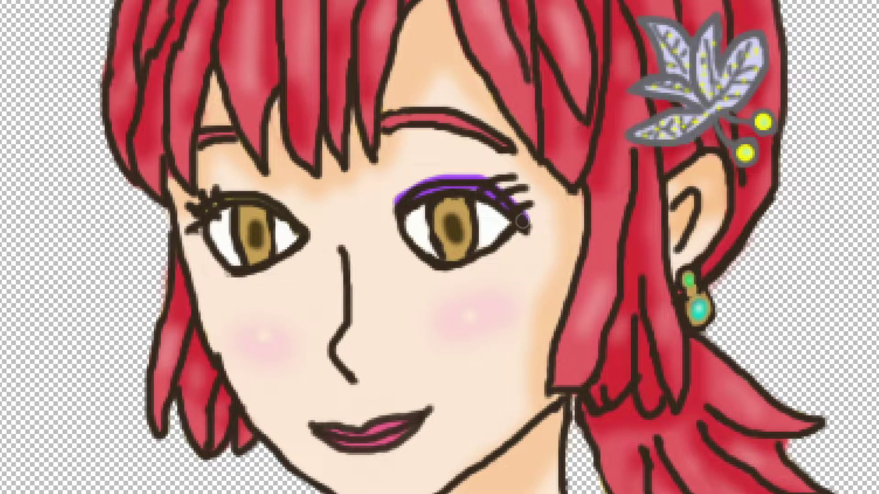
mouse_move(297, 223)
left_mouse_down()
mouse_move(254, 198)
mouse_move(225, 197)
mouse_move(205, 210)
mouse_move(231, 190)
mouse_move(246, 194)
left_mouse_up()
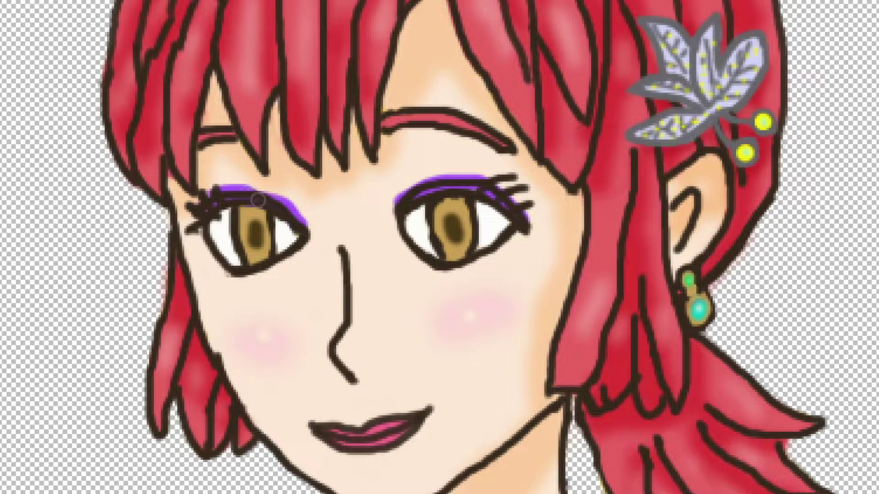
mouse_move(407, 203)
left_mouse_down()
mouse_move(467, 177)
mouse_move(480, 183)
mouse_move(476, 196)
left_mouse_up()
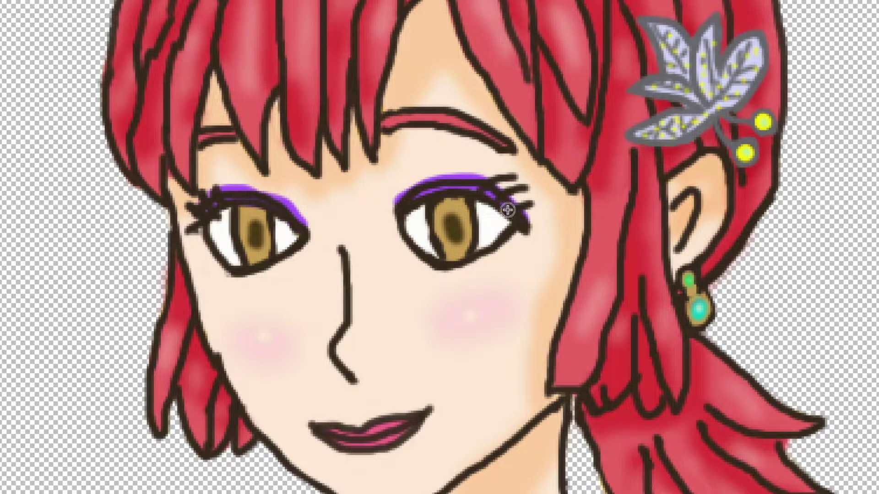
left_click_drag(497, 196, 510, 208)
mouse_move(257, 192)
left_mouse_down()
mouse_move(296, 213)
mouse_move(249, 187)
mouse_move(226, 190)
mouse_move(203, 210)
mouse_move(212, 197)
left_mouse_up()
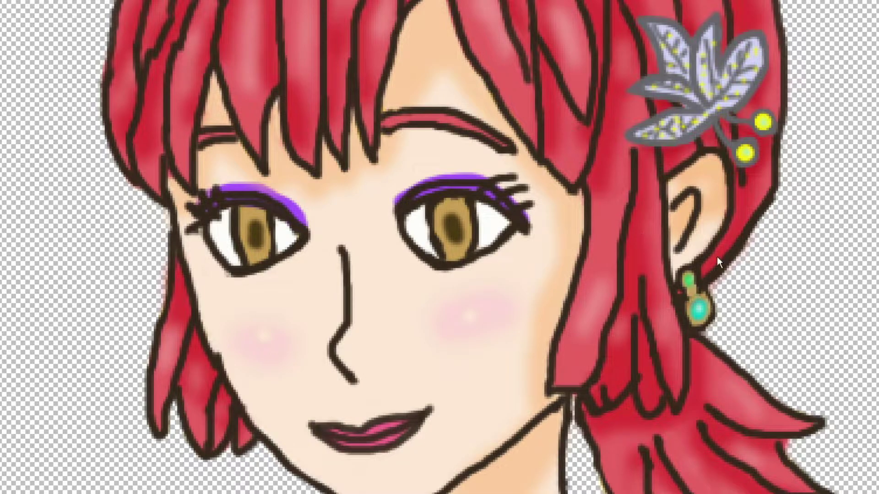
- Undo all purple eyeshadow strokes on both eyelids
key("ctrl+z")
key("ctrl+z")
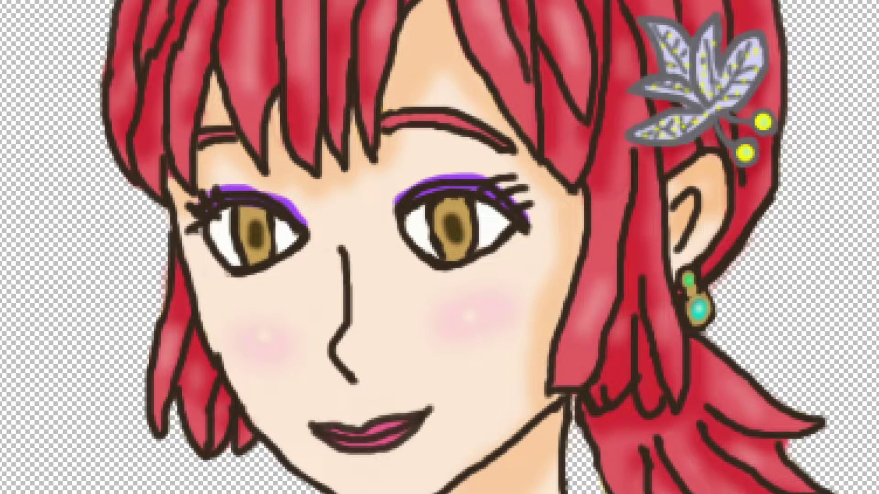
key("ctrl+z")
key("ctrl+z")
key("ctrl+z")
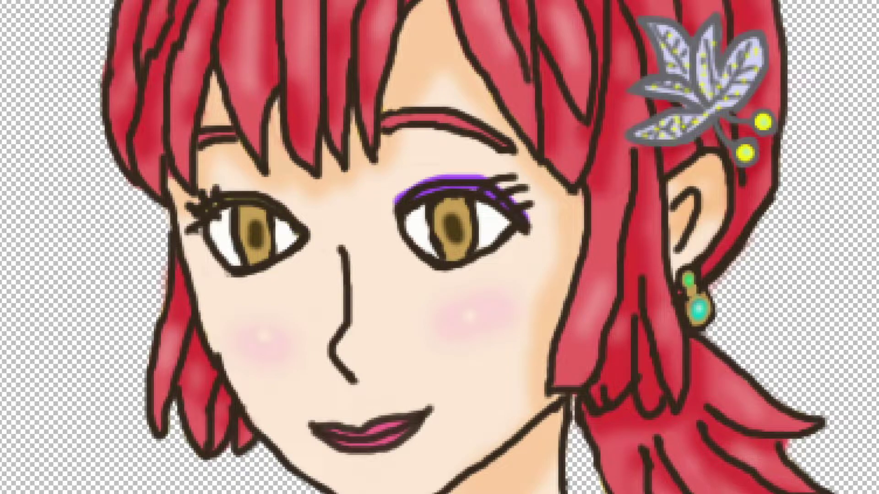
key("ctrl+z")
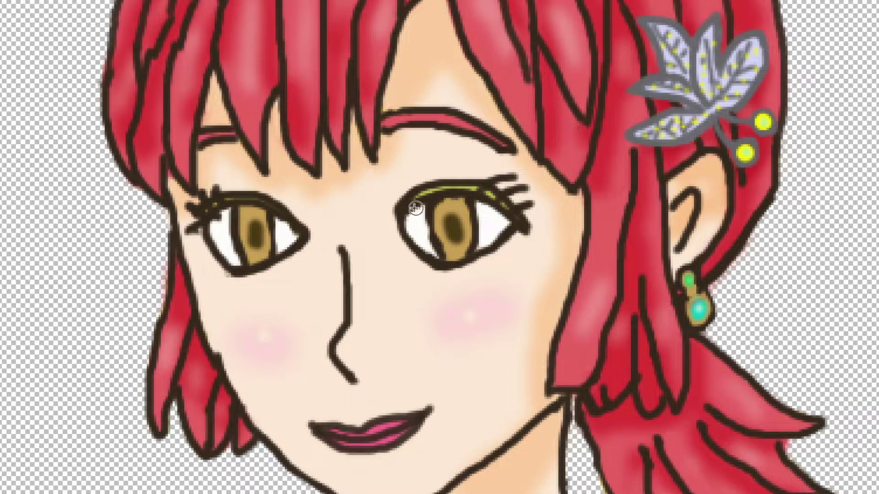
- Paint purple eyeshadow over both upper eyelids out past the outer lashes, and try softening it with a blur
mouse_move(412, 198)
left_mouse_down()
mouse_move(439, 182)
mouse_move(478, 180)
mouse_move(524, 216)
mouse_move(483, 186)
left_mouse_up()
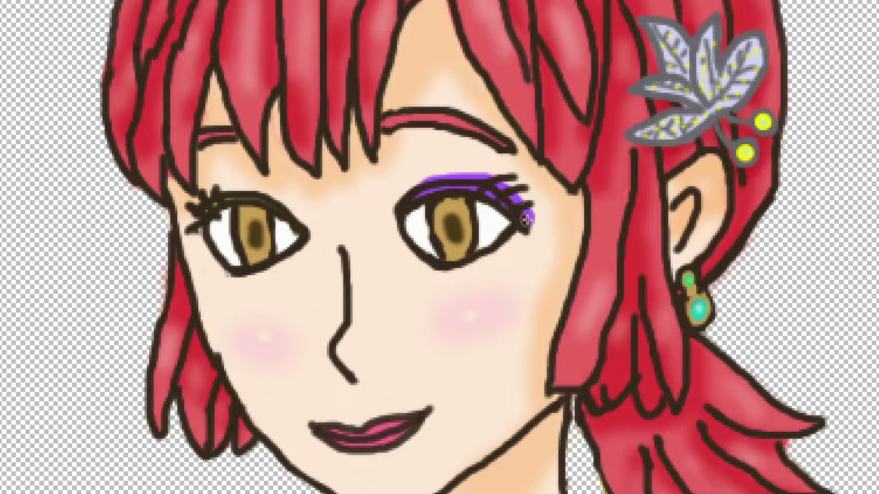
mouse_move(305, 234)
left_mouse_down()
mouse_move(279, 207)
mouse_move(252, 199)
mouse_move(231, 197)
mouse_move(202, 212)
mouse_move(213, 197)
mouse_move(254, 194)
mouse_move(305, 228)
mouse_move(220, 194)
mouse_move(190, 219)
left_mouse_up()
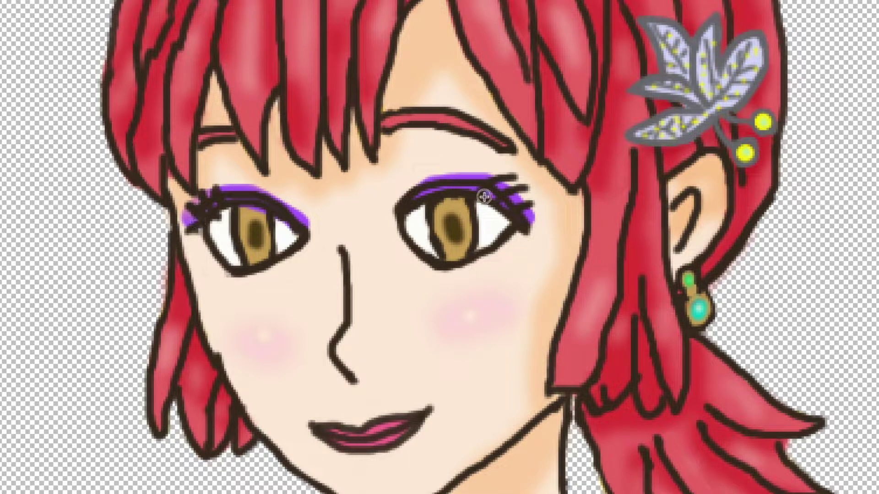
mouse_move(531, 214)
left_mouse_down()
mouse_move(535, 222)
mouse_move(514, 196)
left_mouse_up()
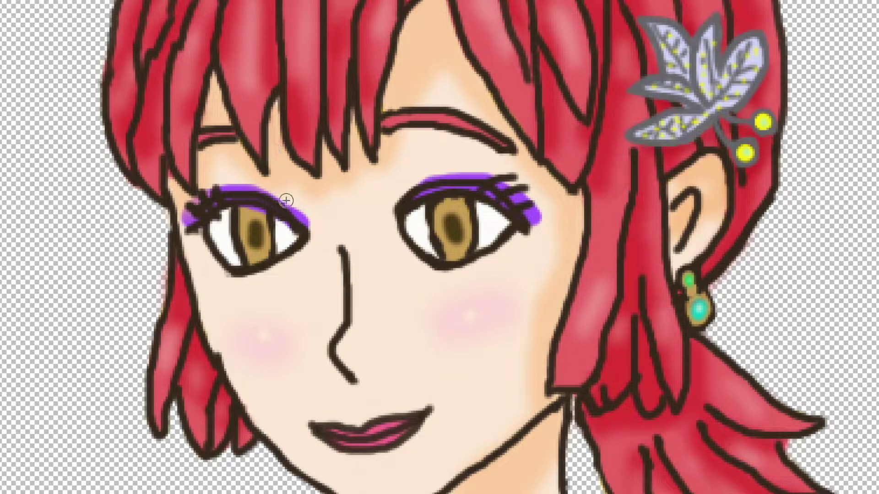
left_click_drag(260, 195, 282, 207)
left_click(343, 62)
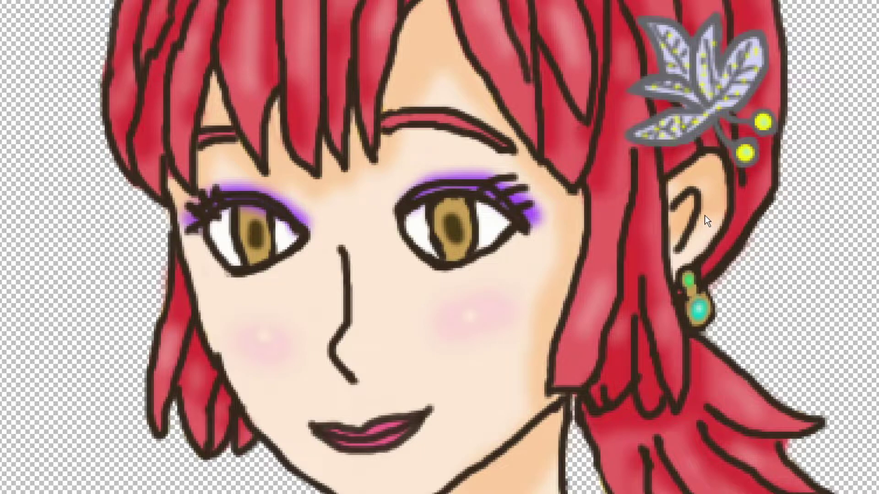
key("ctrl+z")
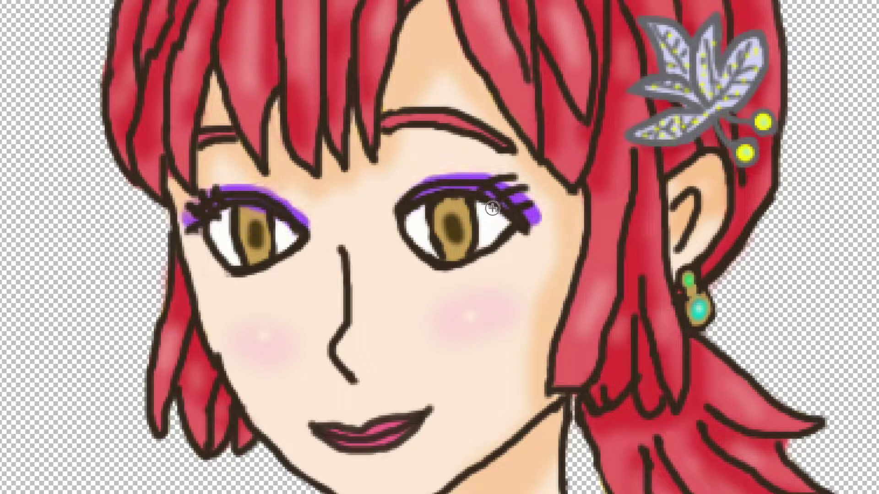
- Thicken the purple eyeshadow upward above both eyelids, testing a blur between strokes
mouse_move(406, 204)
left_mouse_down()
mouse_move(433, 181)
mouse_move(465, 174)
mouse_move(505, 185)
left_mouse_up()
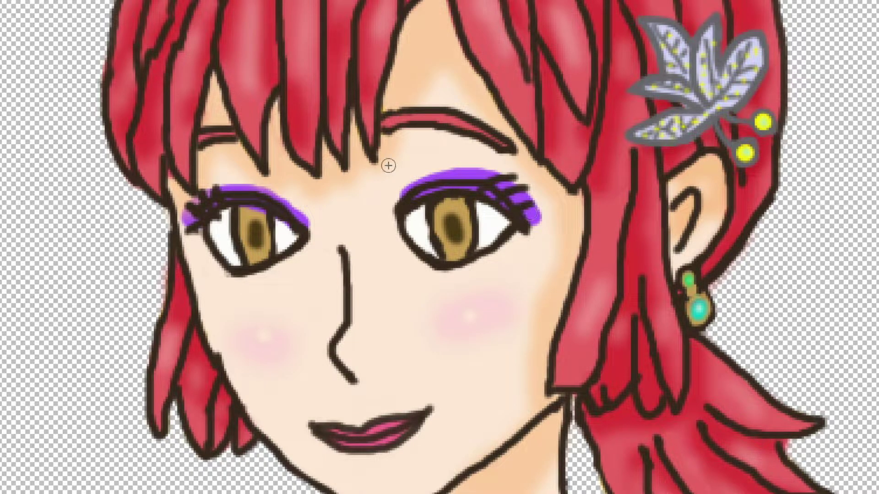
mouse_move(306, 227)
left_mouse_down()
mouse_move(270, 190)
mouse_move(238, 184)
mouse_move(192, 207)
mouse_move(203, 192)
mouse_move(243, 190)
mouse_move(273, 202)
left_mouse_up()
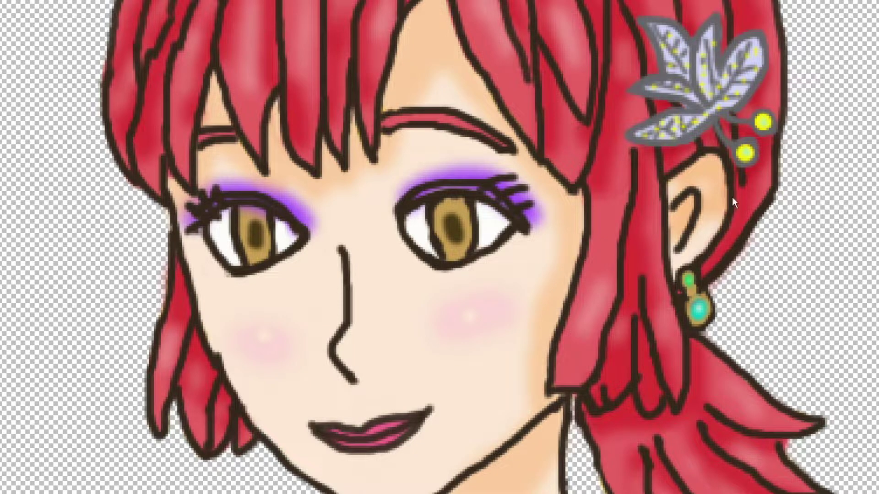
key("ctrl+z")
mouse_move(218, 186)
left_mouse_down()
mouse_move(256, 184)
mouse_move(301, 217)
mouse_move(282, 206)
left_mouse_up()
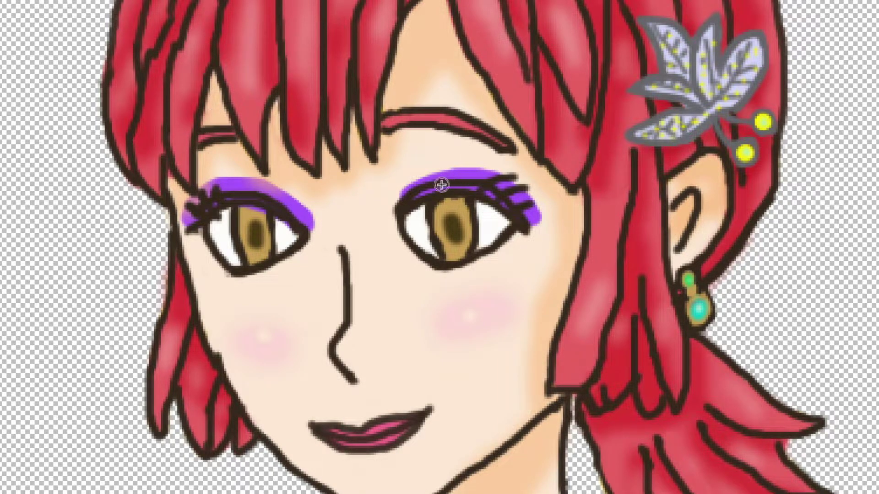
mouse_move(433, 184)
left_mouse_down()
mouse_move(458, 168)
mouse_move(492, 177)
mouse_move(456, 174)
left_mouse_up()
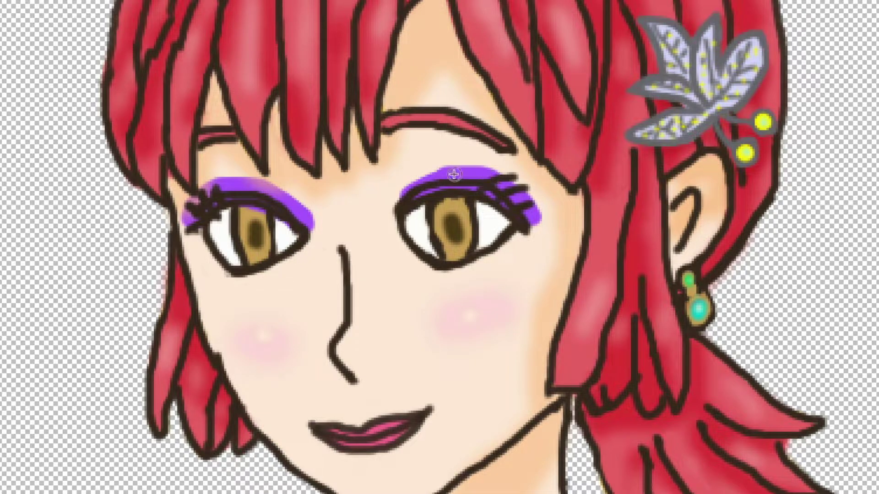
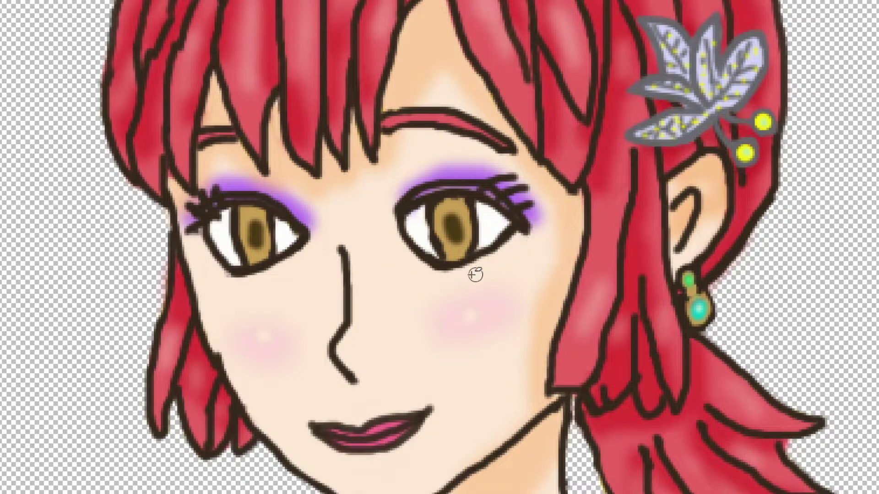
- Compare the portrait with and without the cheek blush and the skin shading, both close up and in full view
left_click(469, 315)
key("ctrl+z")
key("ctrl+y")
key("ctrl+z")
key("ctrl+shift+z")
key("ctrl+z")
key("ctrl+shift+z")
key("ctrl+z")
key("ctrl+shift+z")
key("ctrl+0")
key("ctrl+z")
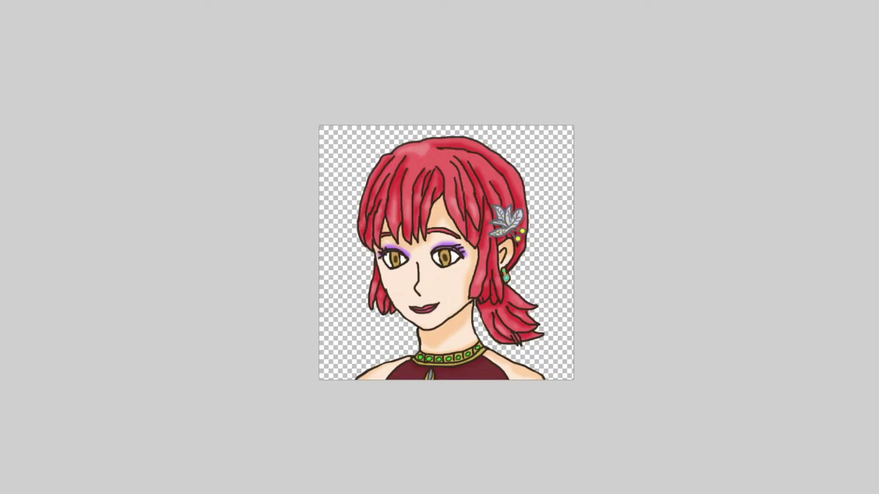
key("ctrl+shift+z")
key("ctrl+z")
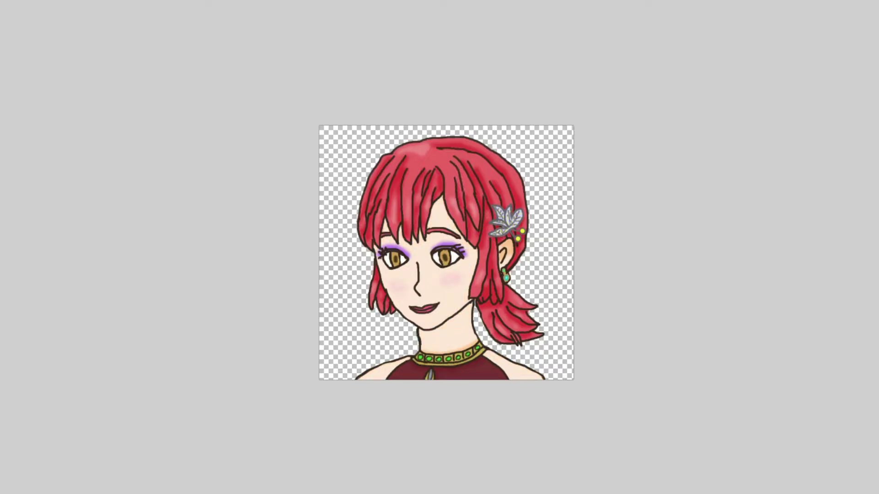
key("ctrl+shift+z")
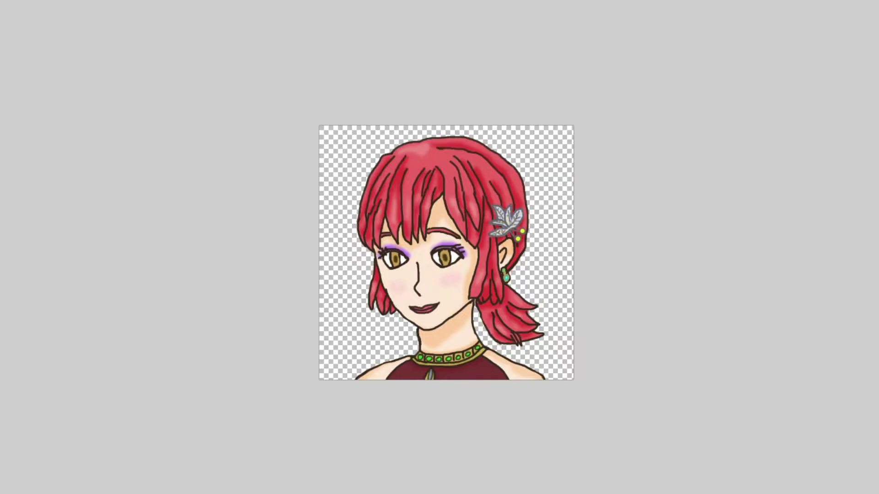
key("ctrl+z")
key("ctrl+shift+z")
key("ctrl+z")
key("ctrl+shift+z")
key("ctrl+z")
key("ctrl+shift+z")
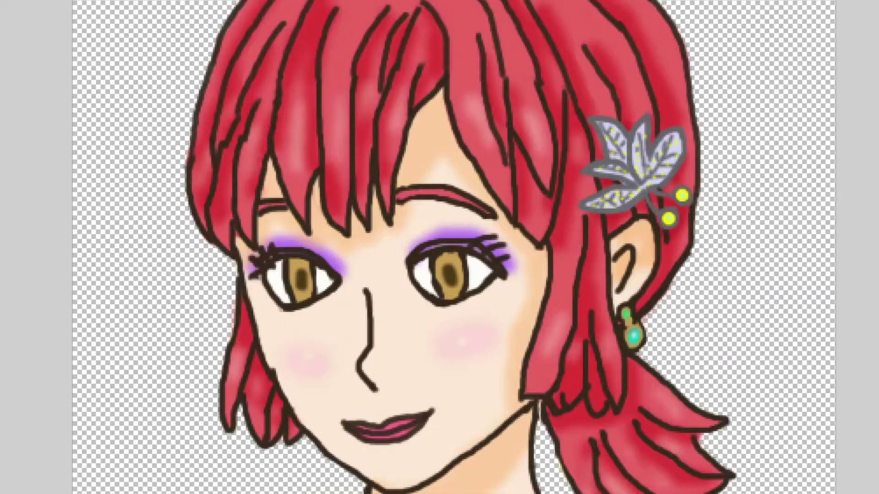
- Paint an orange band along the lower lids of both eyes, from the inner to the outer corners
mouse_move(406, 279)
left_mouse_down()
mouse_move(432, 307)
mouse_move(454, 309)
mouse_move(505, 280)
left_mouse_up()
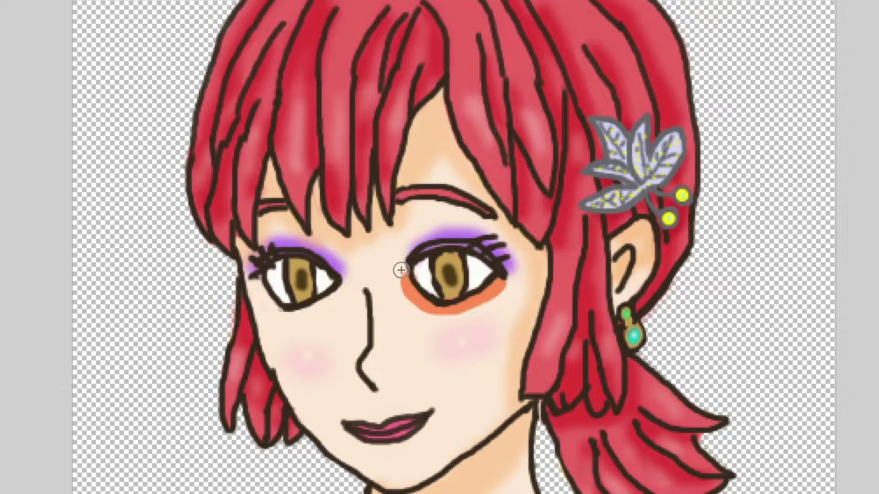
mouse_move(406, 274)
left_mouse_down()
mouse_move(401, 282)
mouse_move(405, 265)
left_mouse_up()
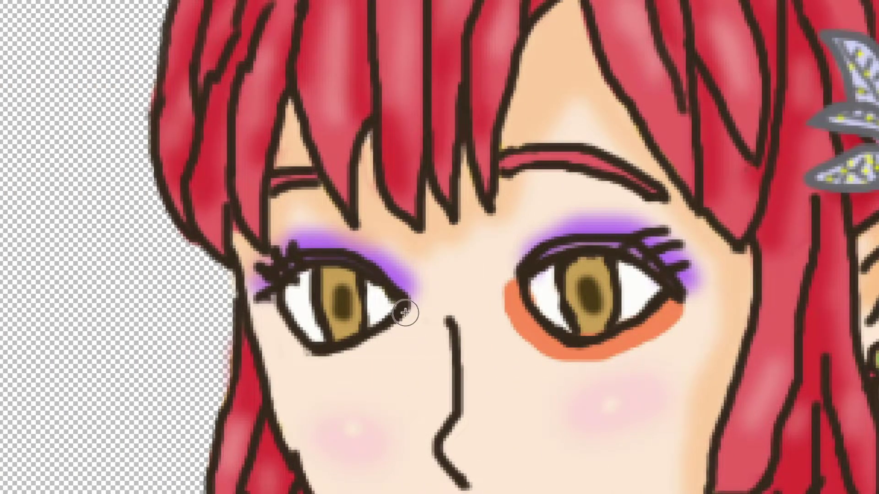
mouse_move(405, 313)
left_mouse_down()
mouse_move(388, 333)
mouse_move(331, 361)
mouse_move(294, 348)
mouse_move(271, 300)
left_mouse_up()
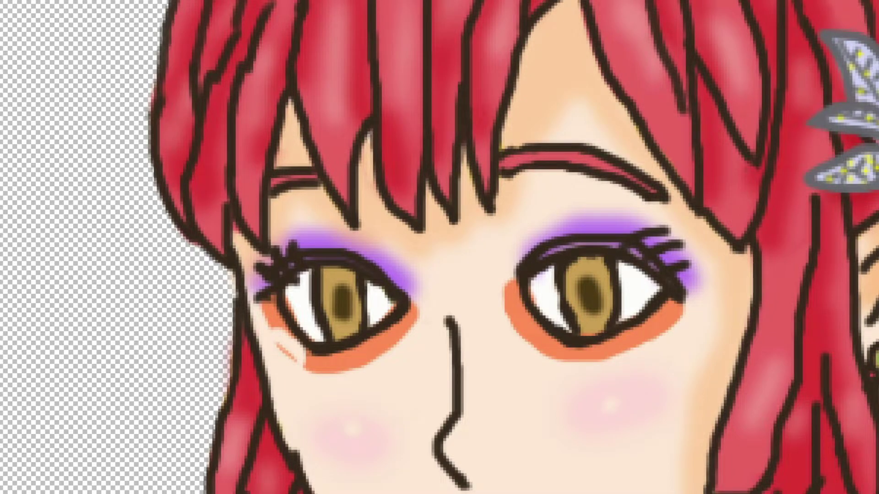
- Erase the uneven outer part of the orange band under the eye farther from the hair ornament and repaint it evenly
scroll(290, 349, "down", 3)
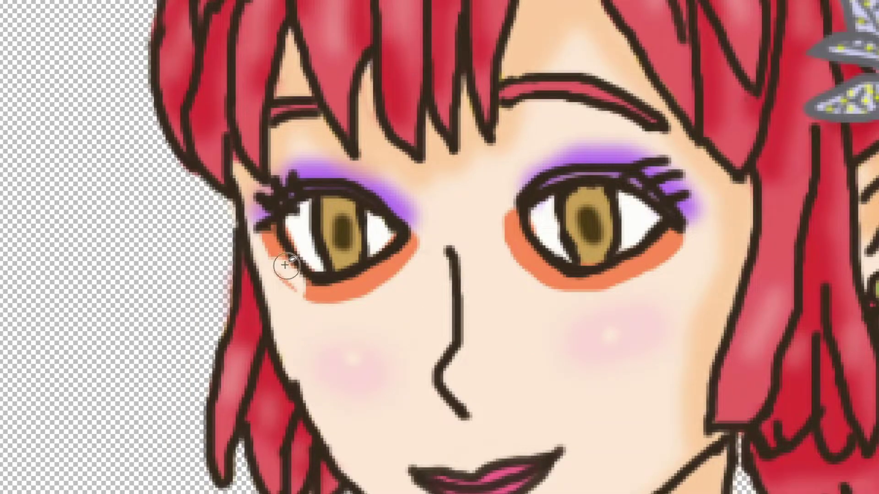
left_click_drag(274, 263, 295, 288)
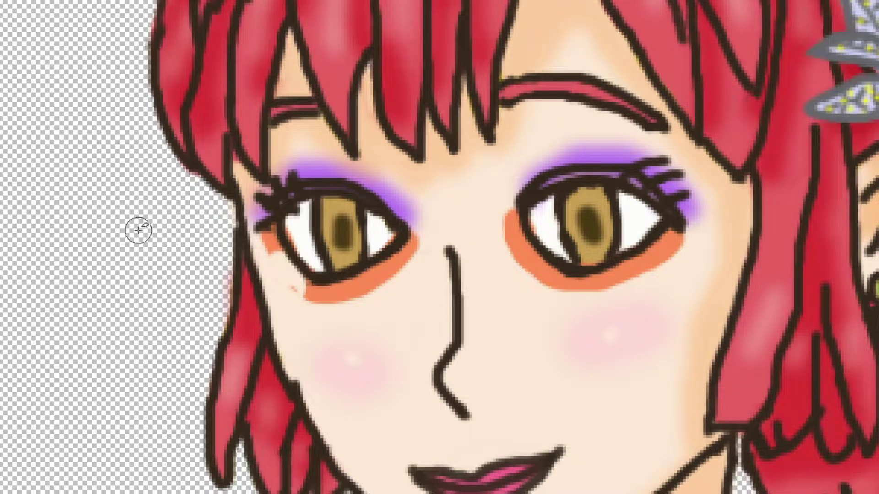
left_click_drag(269, 257, 304, 293)
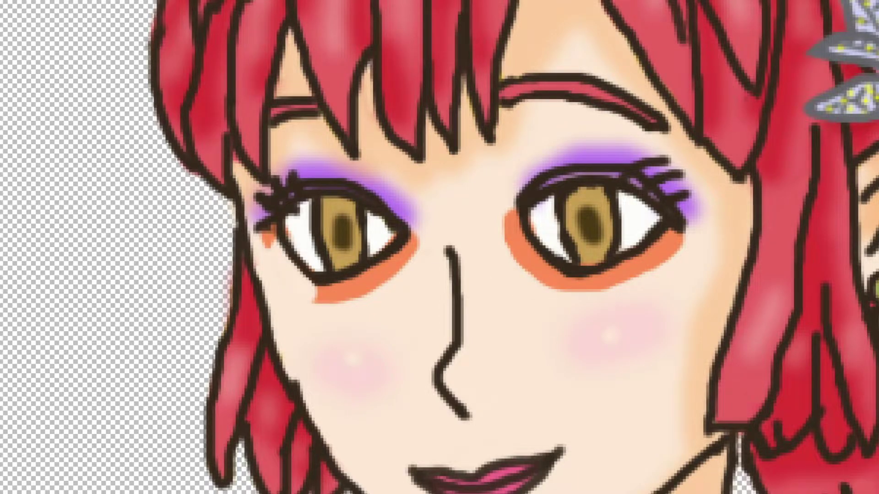
mouse_move(282, 242)
left_mouse_down()
mouse_move(297, 270)
mouse_move(320, 279)
mouse_move(273, 256)
mouse_move(276, 236)
left_mouse_up()
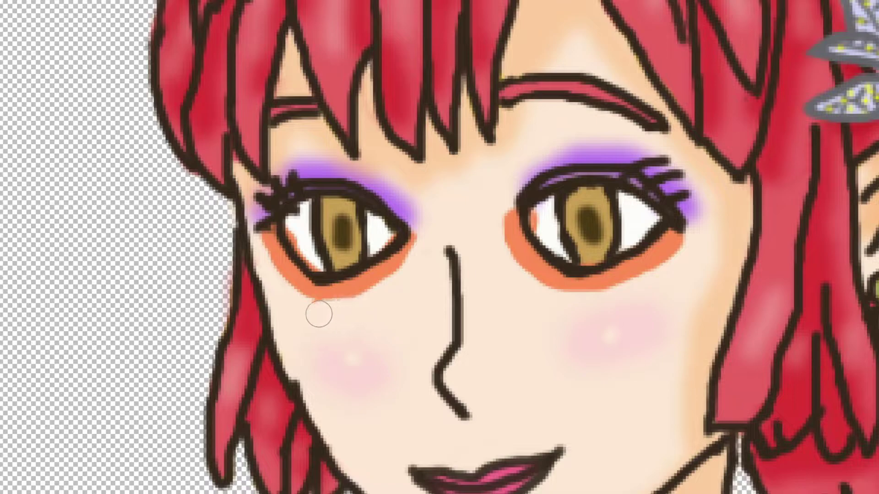
- Slim the orange band at the other eye's inner corner, and blur and lighten the orange under both eyes
left_click_drag(506, 193, 497, 241)
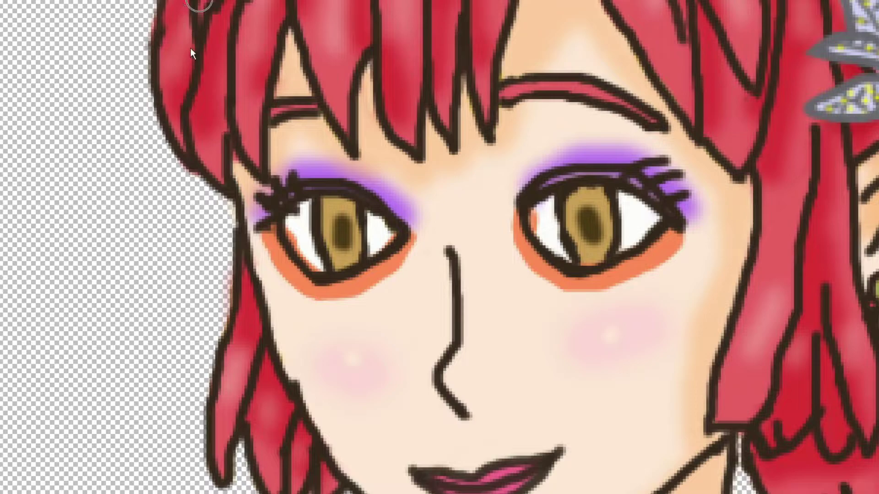
left_click(336, 62)
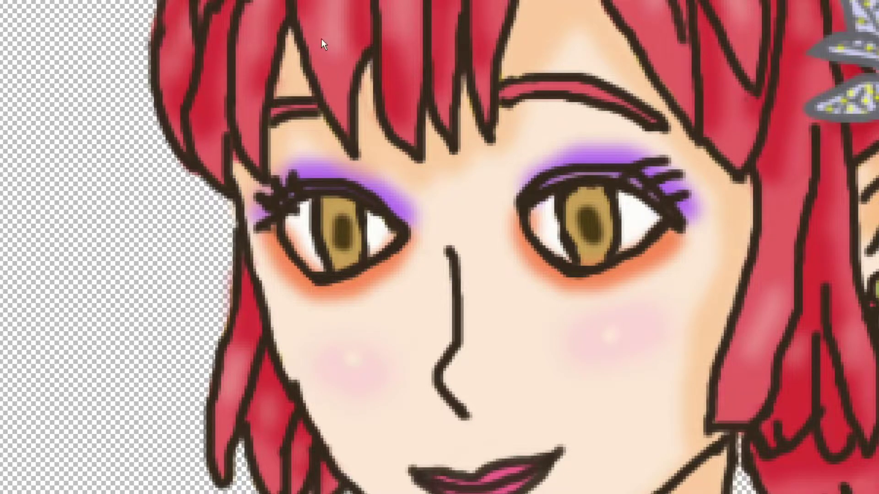
key("ctrl+z")
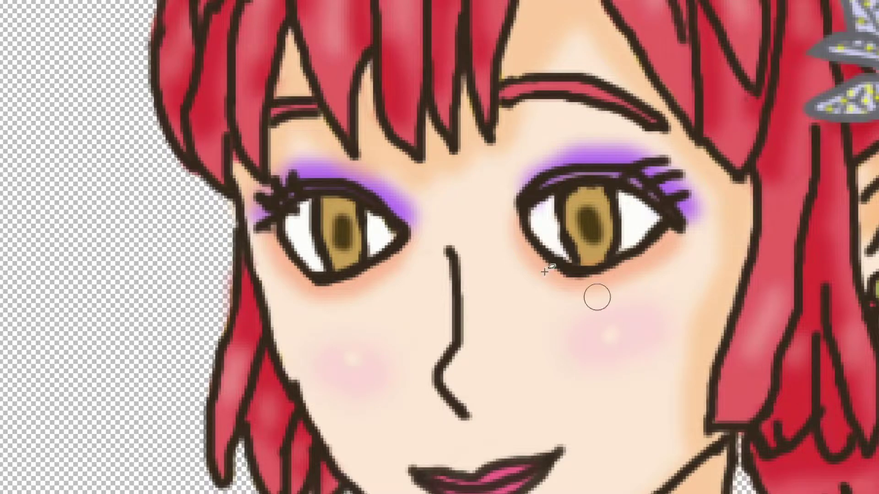
- Compare the whole face with and without the softened orange under-eye shadow
key("ctrl+0")
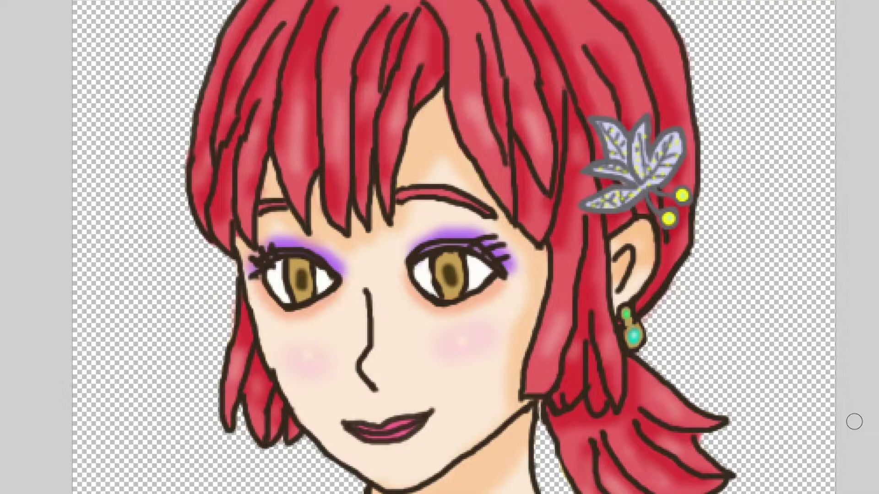
key("ctrl+z")
key("ctrl+shift+z")
key("ctrl+z")
key("ctrl+shift+z")
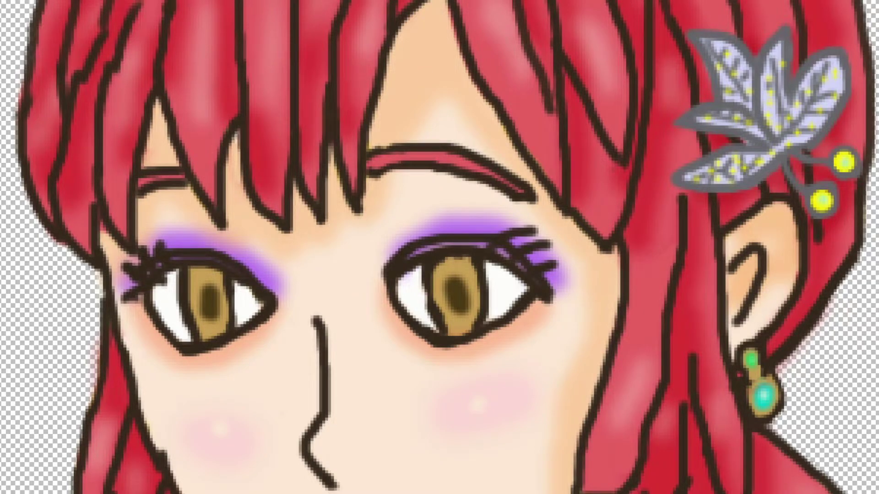
- Dot tiny pale glitter specks over the purple eyeshadow of the eye nearer the hair ornament, out to its outer corner
scroll(201, 243, "down", 1)
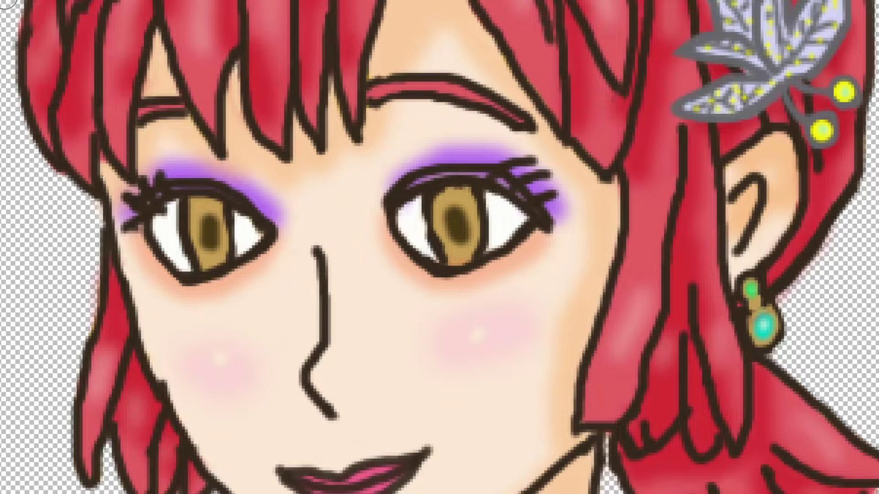
key("ctrl+plus")
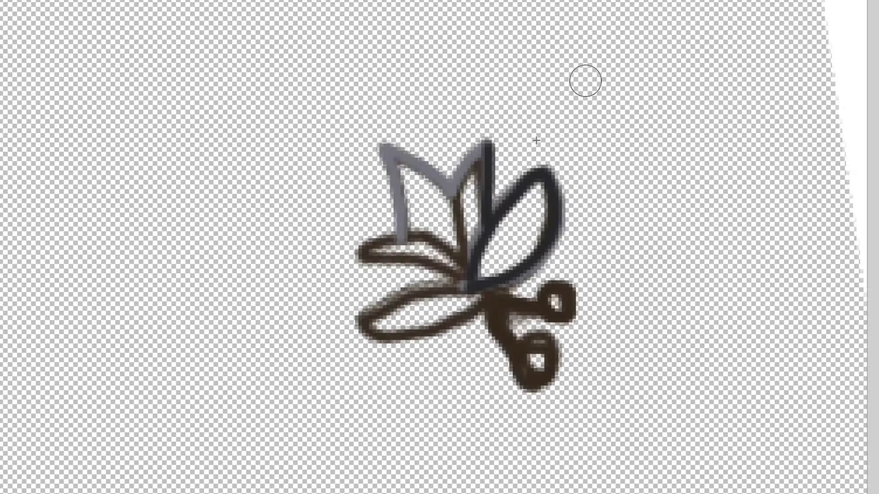
mouse_move(245, 182)
left_mouse_down()
mouse_move(300, 151)
mouse_move(255, 210)
left_mouse_up()
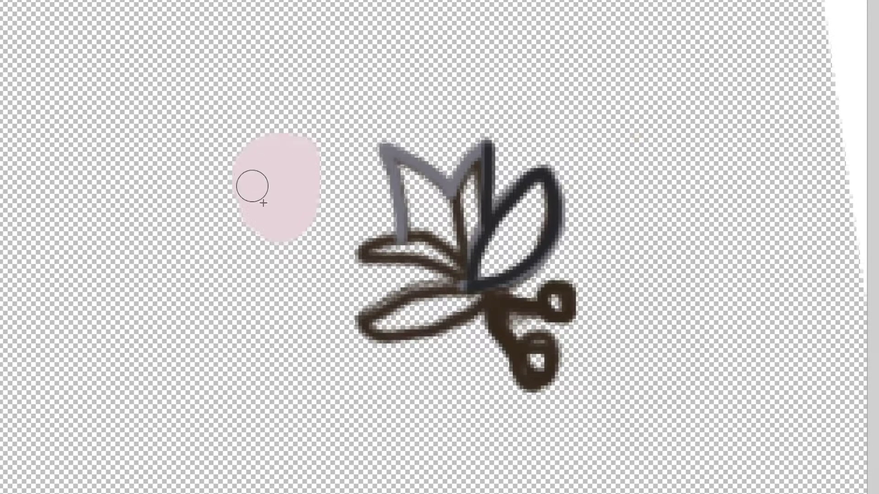
mouse_move(251, 187)
left_mouse_down()
mouse_move(271, 219)
mouse_move(276, 161)
mouse_move(280, 204)
mouse_move(238, 206)
left_mouse_up()
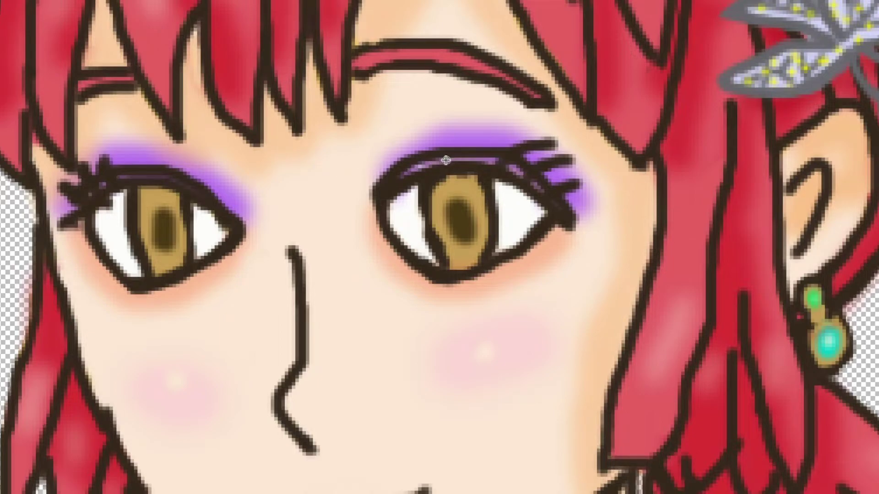
left_click(459, 145)
left_click(488, 143)
key("ctrl+z")
left_click(474, 138)
left_click(500, 142)
left_click(534, 156)
left_click(581, 206)
- Dot pale glitter specks along the orange shadow under the same eye, and add one more on its upper lid
left_click(554, 248)
left_click(536, 261)
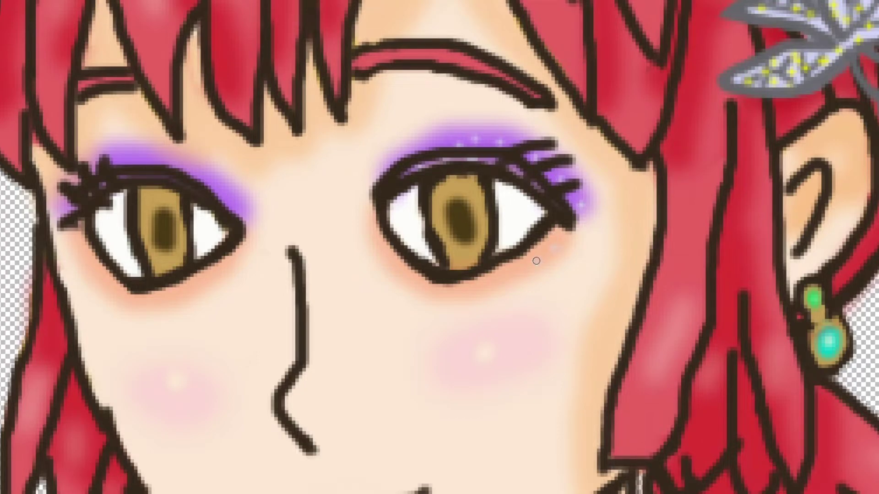
left_click(519, 267)
left_click(499, 277)
key("ctrl+z")
left_click(404, 268)
left_click(389, 251)
left_click(376, 230)
left_click(507, 275)
left_click(434, 140)
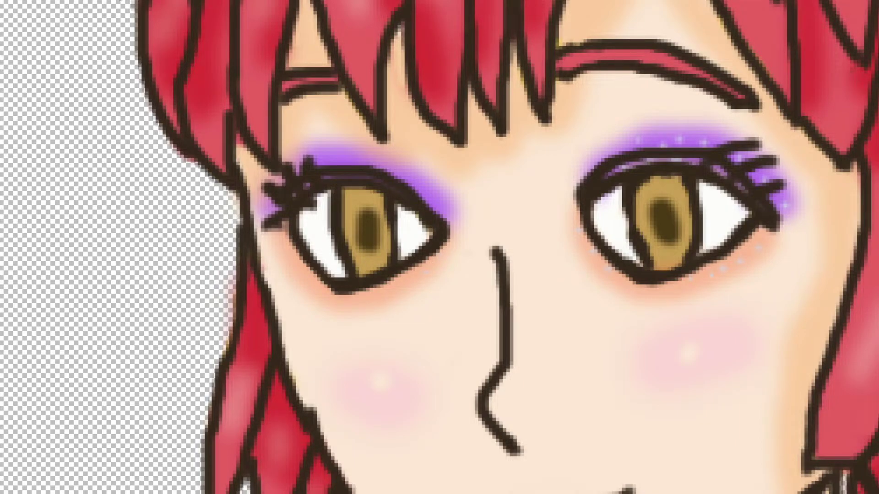
- Dot pale glitter specks below and above the eye farther from the hair ornament
left_click(389, 290)
left_click(362, 300)
left_click(313, 282)
left_click(338, 300)
left_click(343, 166)
left_click(333, 156)
left_click(357, 158)
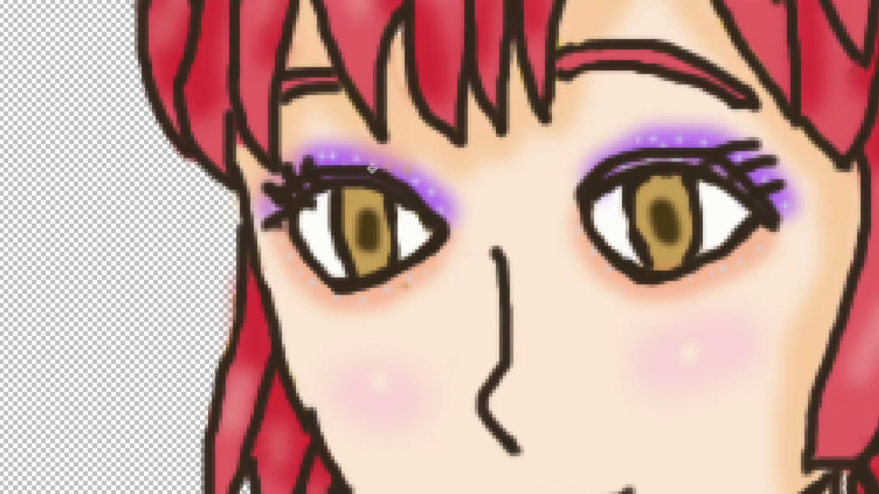
- Scatter golden-brown specks among the pale glitter above and below both eyes, and brighten them to orange
left_click(343, 160)
left_click(290, 251)
left_click(303, 273)
left_click(597, 267)
left_click(732, 260)
left_click(760, 175)
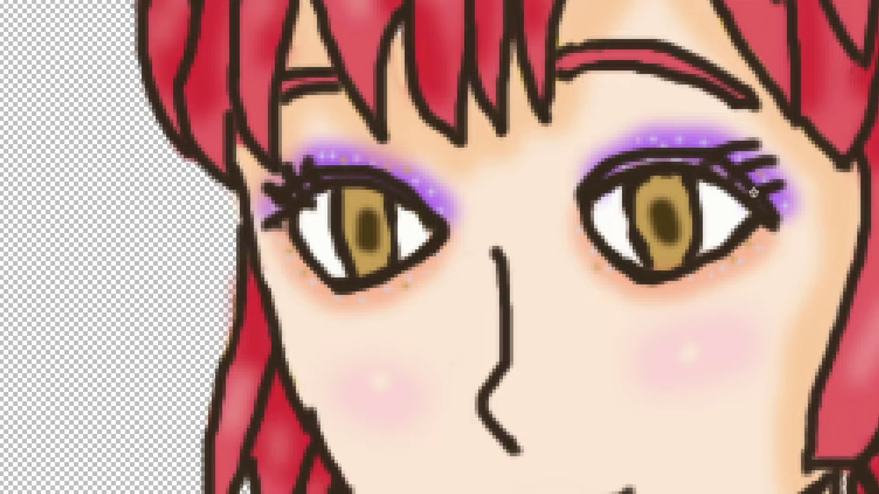
left_click(698, 139)
left_click(626, 144)
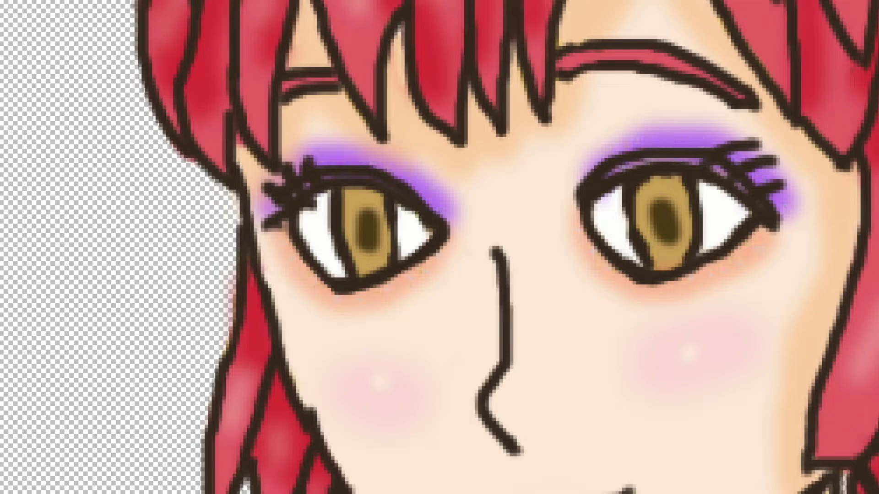
left_click(344, 149)
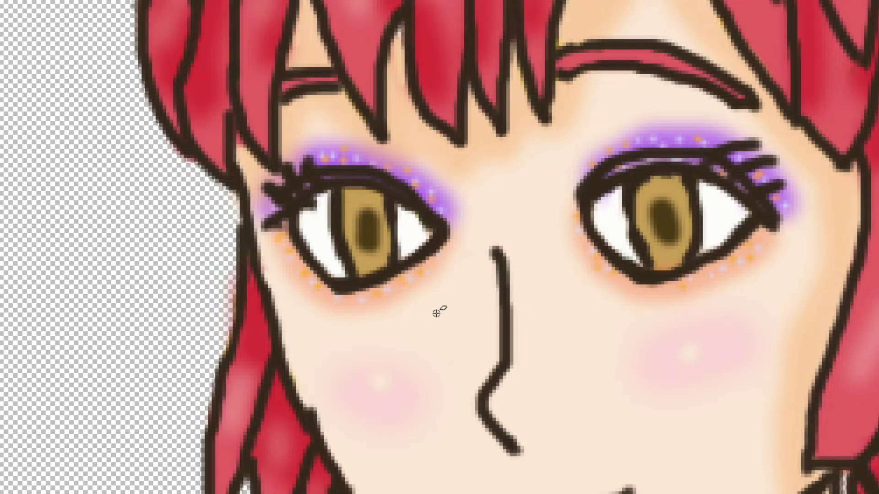
- Add extra pale and orange glitter specks around the eye nearer the hair ornament, including under its outer corner
scroll(440, 306, "down", 2)
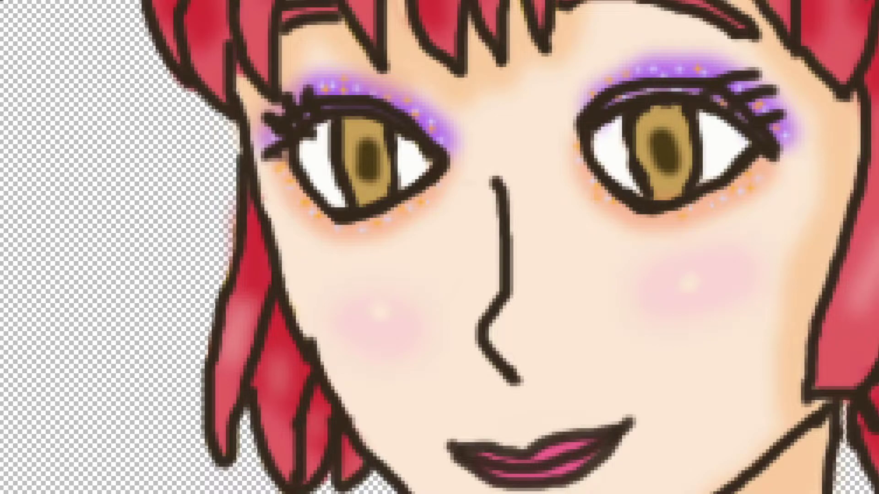
key("plus")
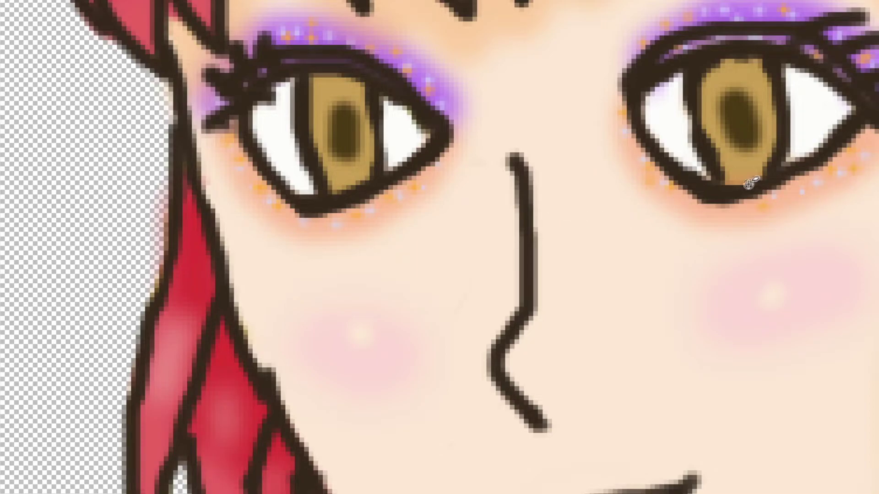
scroll(784, 36, "up", 3)
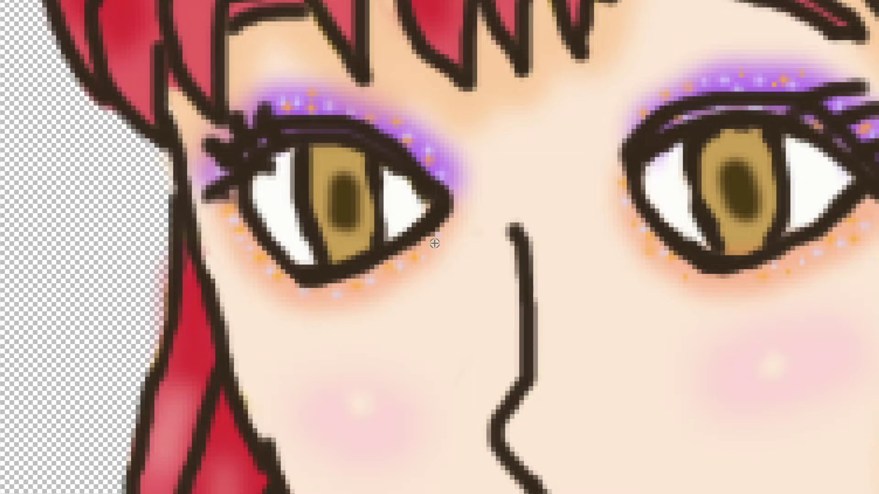
left_click(720, 283)
left_click(843, 232)
left_click(843, 228)
scroll(394, 218, "up", 2)
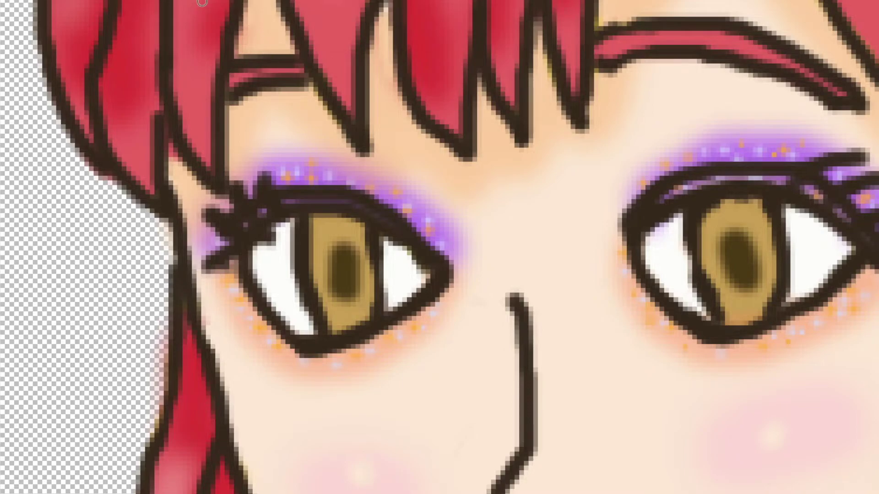
- Check the glittered eye makeup on the whole portrait and close up on both eyes
key("ctrl+0")
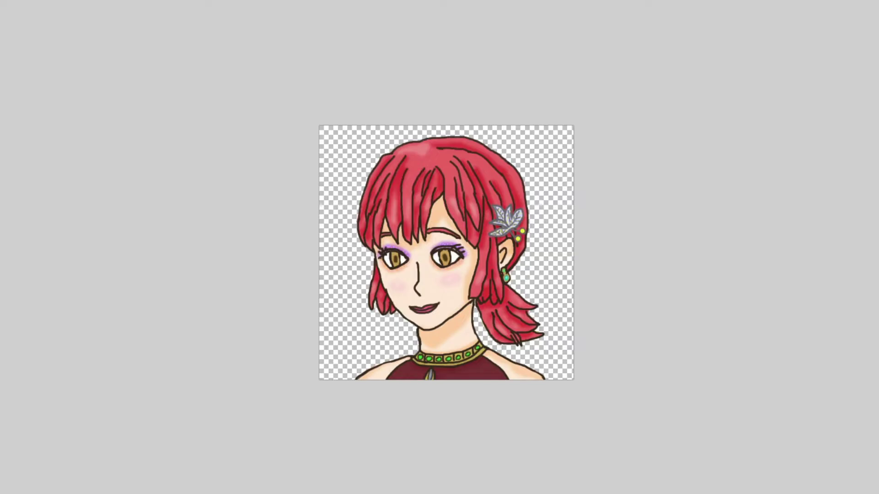
key("ctrl+plus")
key("ctrl+plus")
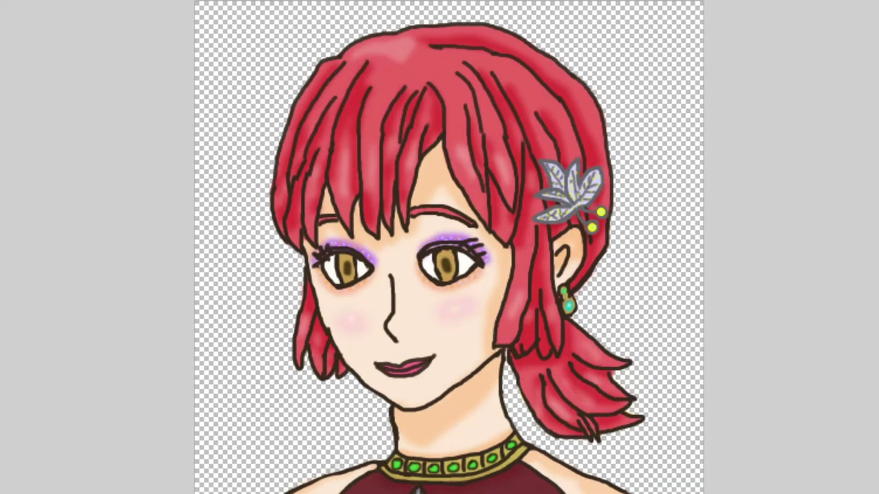
key("ctrl+plus")
key("ctrl+plus")
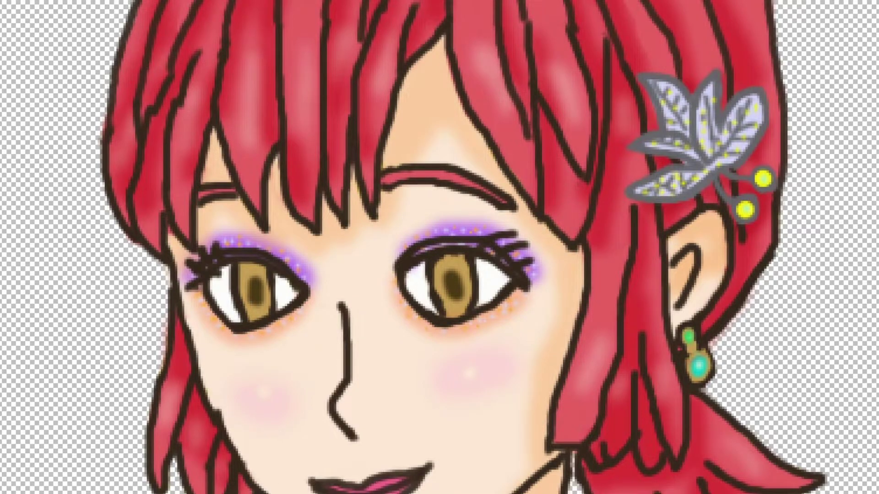
key("ctrl+plus")
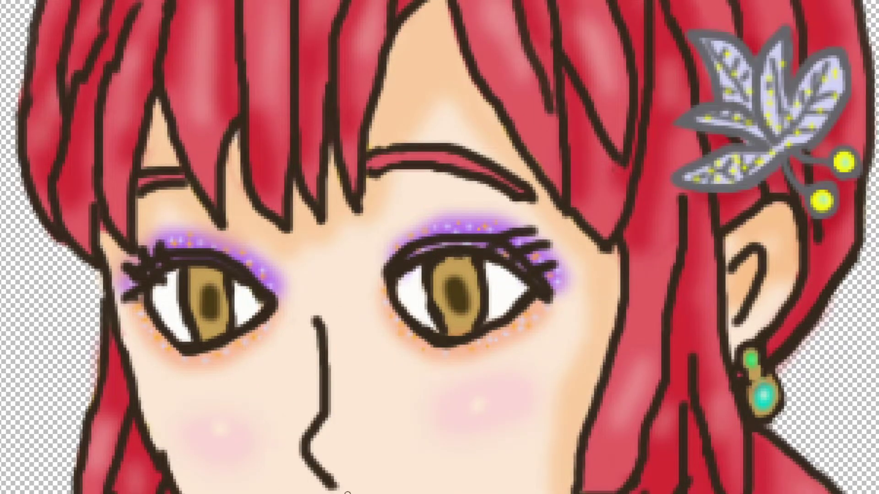
scroll(348, 493, "left", 4)
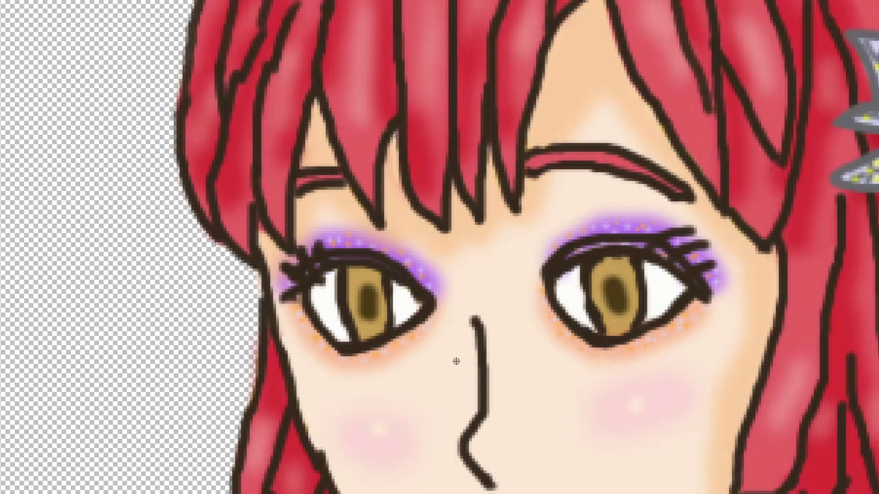
scroll(456, 361, "down", 5)
scroll(456, 361, "up", 2)
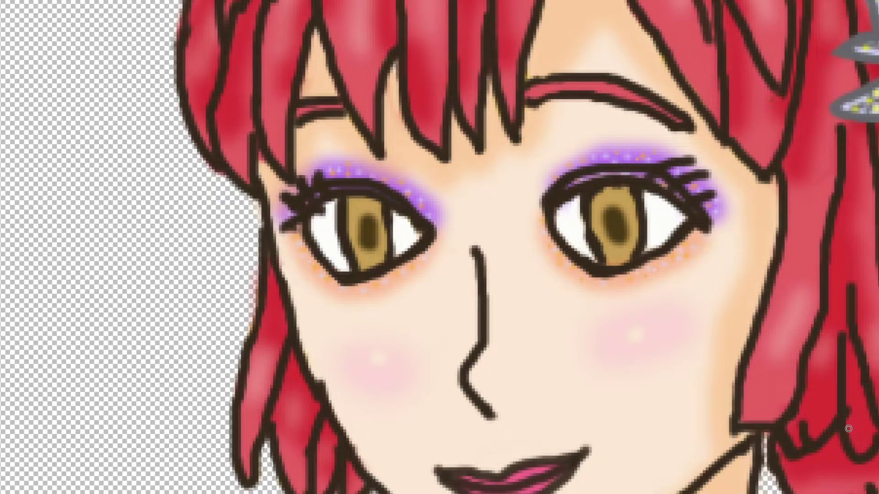
- Compare the face with and without the purple and orange eye makeup
key("ctrl+z")
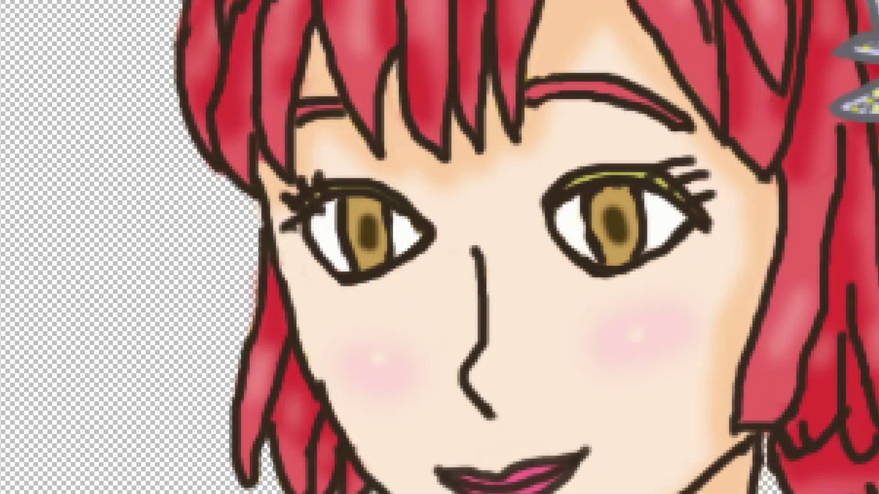
key("ctrl+y")
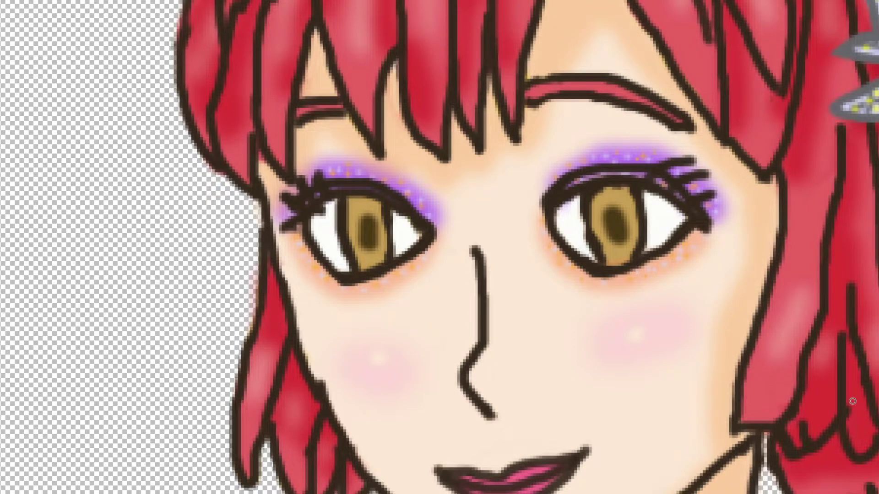
key("ctrl+z")
key("ctrl+y")
- Paint flat tan-orange contour patches over both cheeks, surrounding the soft pink blush
mouse_move(579, 319)
left_mouse_down()
mouse_move(682, 306)
mouse_move(662, 357)
mouse_move(608, 367)
mouse_move(617, 324)
mouse_move(632, 365)
mouse_move(582, 331)
mouse_move(682, 304)
mouse_move(653, 365)
mouse_move(620, 379)
mouse_move(574, 326)
mouse_move(588, 348)
left_mouse_up()
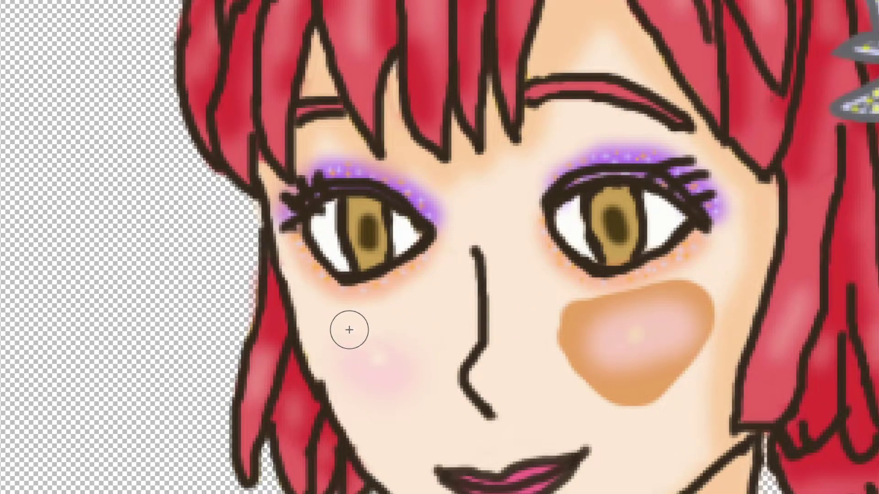
mouse_move(333, 327)
left_mouse_down()
mouse_move(372, 327)
mouse_move(414, 306)
mouse_move(423, 327)
mouse_move(398, 373)
mouse_move(378, 387)
mouse_move(349, 355)
mouse_move(406, 326)
mouse_move(402, 377)
mouse_move(421, 339)
left_mouse_up()
mouse_move(690, 333)
left_mouse_down()
mouse_move(661, 379)
mouse_move(616, 386)
mouse_move(578, 327)
mouse_move(598, 359)
mouse_move(596, 348)
left_mouse_up()
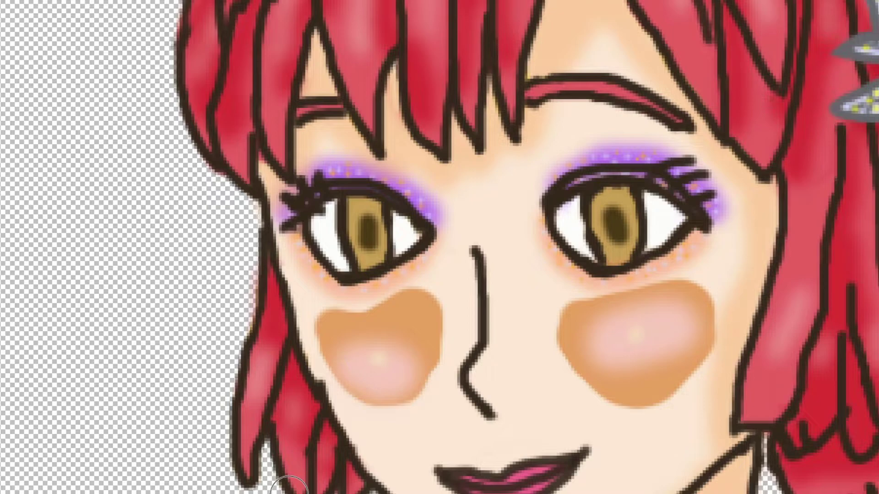
mouse_move(335, 325)
left_mouse_down()
mouse_move(404, 318)
mouse_move(430, 335)
mouse_move(396, 403)
left_mouse_up()
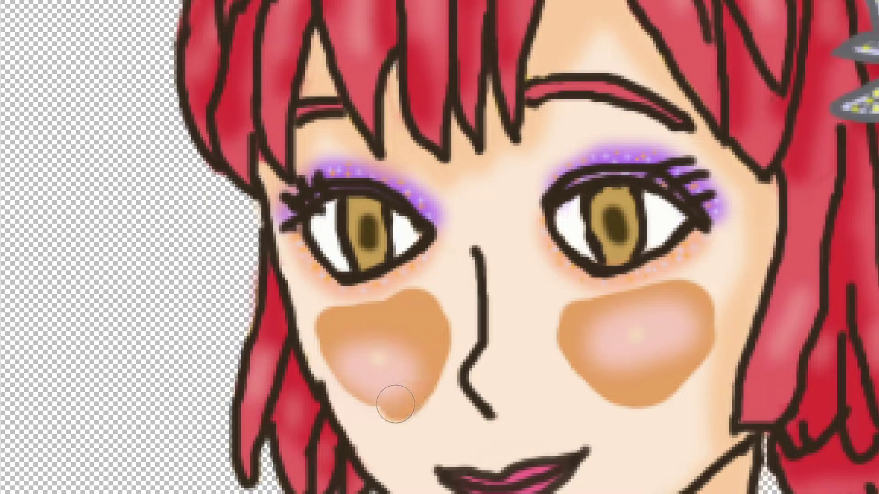
mouse_move(586, 329)
left_mouse_down()
mouse_move(679, 294)
mouse_move(686, 320)
mouse_move(642, 402)
mouse_move(572, 347)
mouse_move(672, 289)
left_mouse_up()
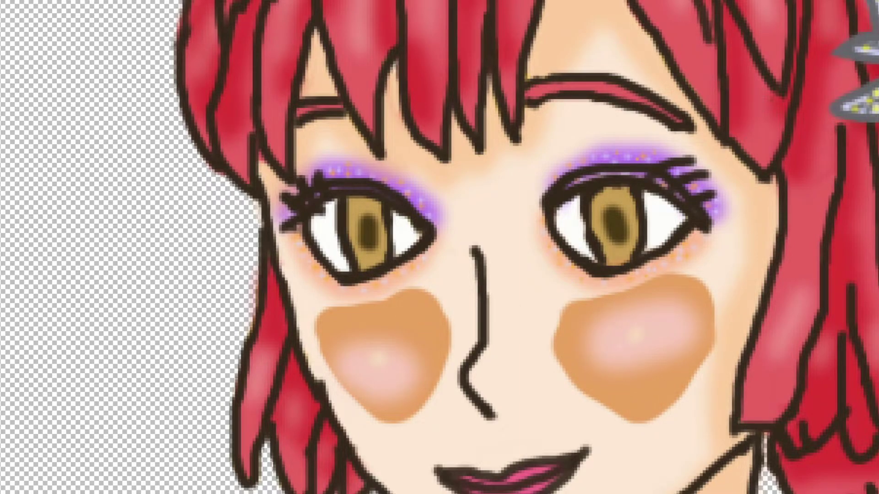
- Reshape both tan-orange cheek patches into rounded triangles with slanted upper edges and a downward point
mouse_move(706, 274)
left_mouse_down()
mouse_move(613, 290)
mouse_move(558, 318)
mouse_move(557, 338)
mouse_move(676, 280)
mouse_move(535, 345)
mouse_move(530, 330)
left_mouse_up()
mouse_move(337, 302)
left_mouse_down()
mouse_move(407, 304)
mouse_move(445, 320)
mouse_move(316, 293)
left_mouse_up()
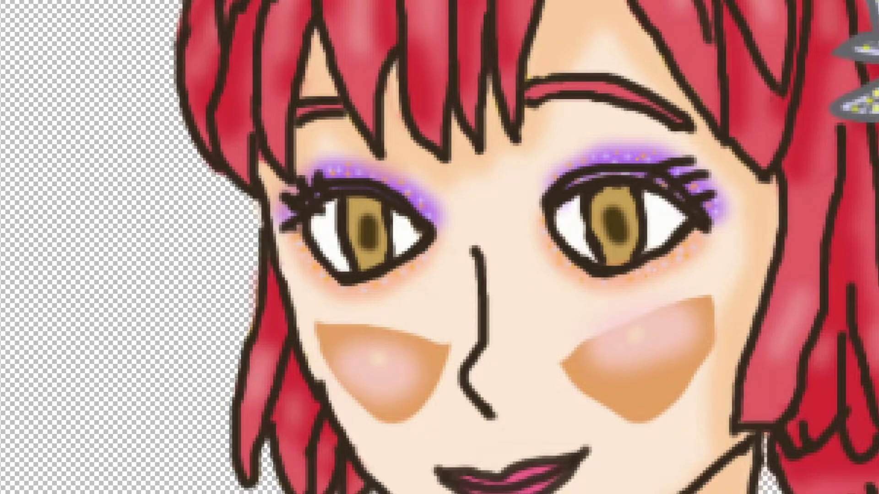
mouse_move(330, 308)
left_mouse_down()
mouse_move(436, 350)
mouse_move(392, 403)
left_mouse_up()
mouse_move(320, 323)
left_mouse_down()
mouse_move(314, 316)
mouse_move(328, 331)
left_mouse_up()
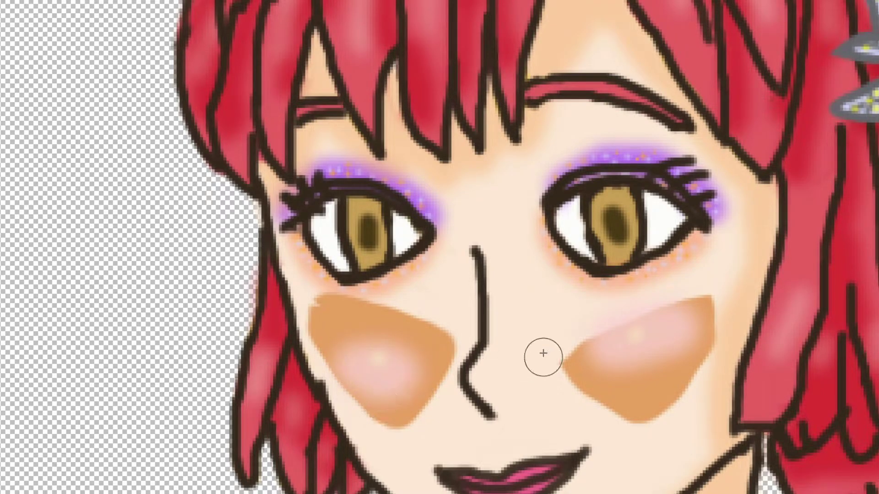
mouse_move(580, 356)
left_mouse_down()
mouse_move(659, 313)
mouse_move(700, 275)
mouse_move(673, 392)
mouse_move(628, 406)
mouse_move(572, 358)
mouse_move(686, 292)
mouse_move(677, 365)
mouse_move(638, 413)
mouse_move(609, 392)
mouse_move(594, 336)
mouse_move(569, 345)
mouse_move(618, 401)
left_mouse_up()
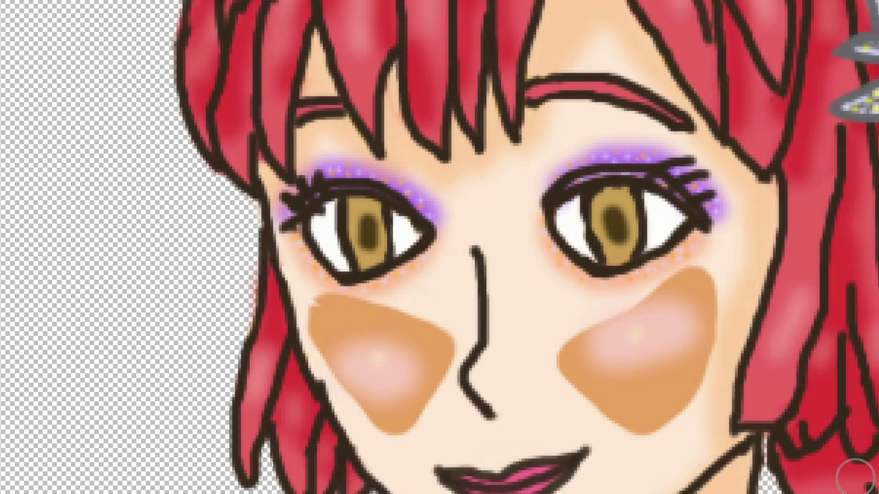
- Try painting rose red over the tan-orange patch beneath the pink blush on the cheek nearer the hair ornament
key("ctrl+z")
key("ctrl+z")
mouse_move(582, 369)
left_mouse_down()
mouse_move(684, 296)
mouse_move(689, 318)
mouse_move(659, 402)
mouse_move(595, 389)
mouse_move(604, 363)
mouse_move(651, 341)
mouse_move(640, 375)
left_mouse_up()
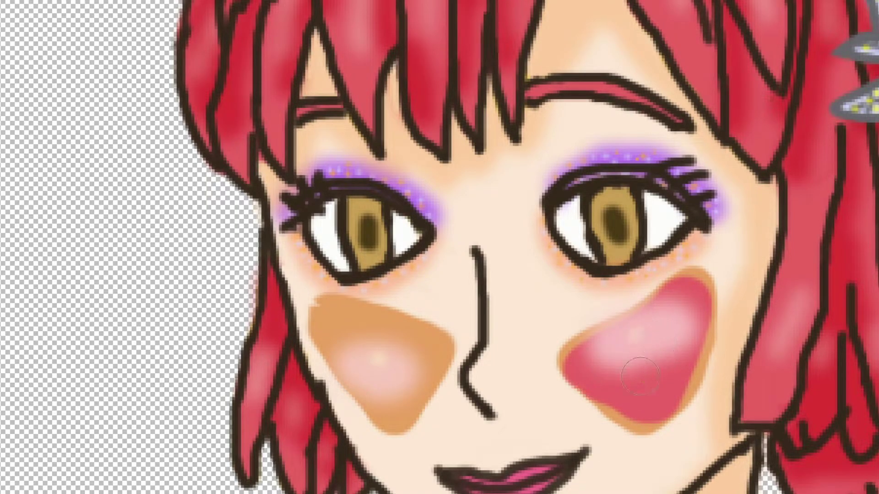
key("ctrl+z")
key("ctrl+z")
key("ctrl+z")
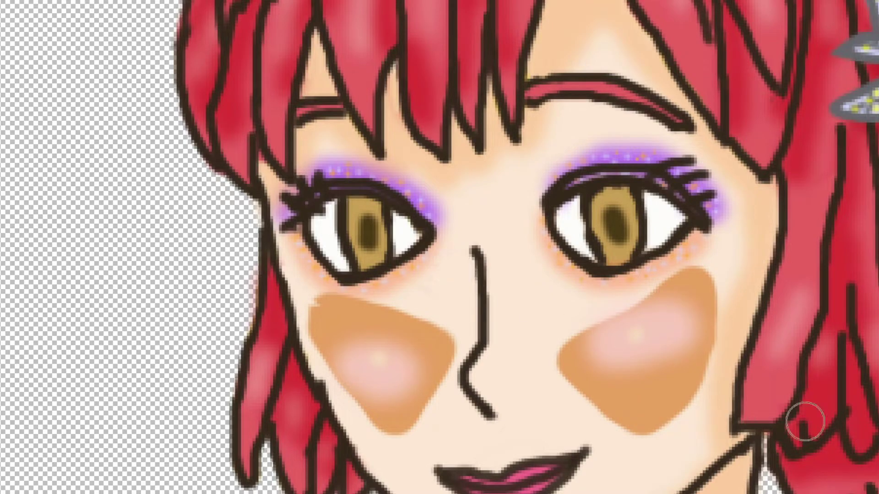
- Remove the old pink blush from view and paint a rose-red patch inside the orange one on the cheek nearer the ornament
key("ctrl+z")
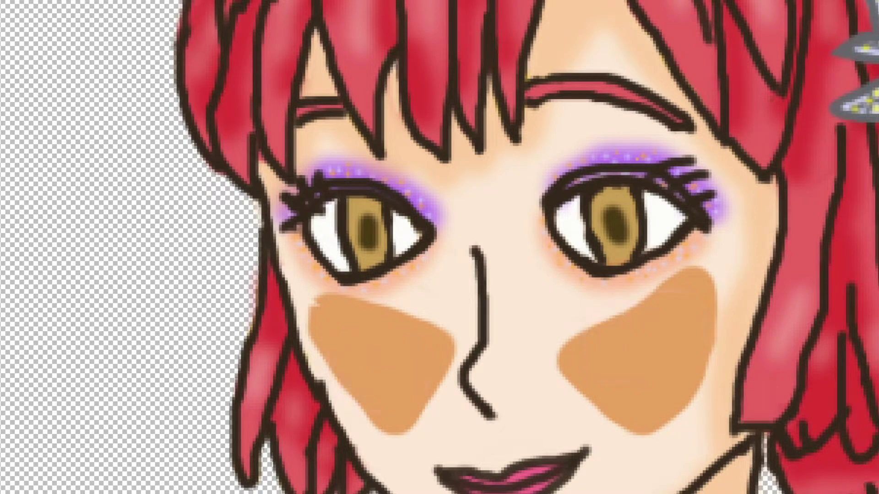
left_click(603, 363)
mouse_move(603, 363)
left_mouse_down()
mouse_move(682, 299)
mouse_move(692, 325)
mouse_move(651, 399)
mouse_move(625, 402)
mouse_move(595, 387)
mouse_move(584, 360)
mouse_move(639, 342)
mouse_move(643, 362)
mouse_move(650, 342)
left_mouse_up()
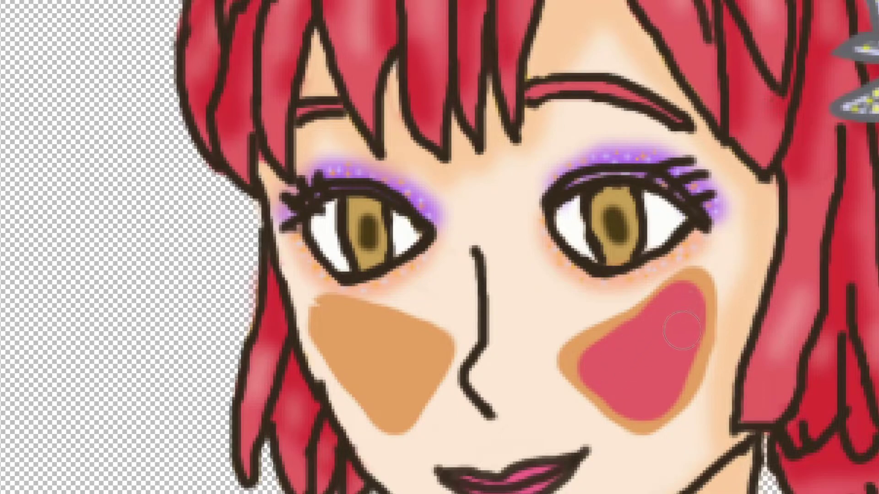
mouse_move(602, 359)
left_mouse_down()
mouse_move(620, 328)
mouse_move(640, 318)
mouse_move(649, 327)
left_mouse_up()
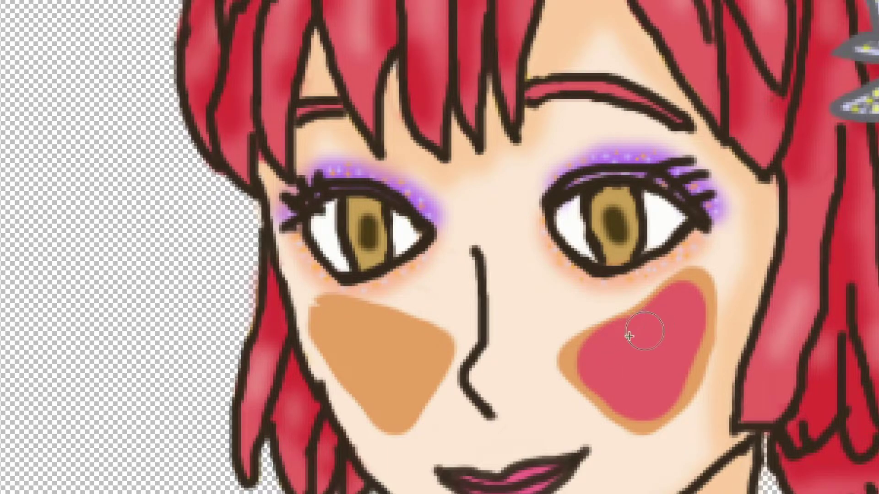
- Paint a matching rose-red patch on the other cheek and even out the orange borders along both upper edges
mouse_move(338, 315)
left_mouse_down()
mouse_move(410, 339)
mouse_move(419, 353)
mouse_move(392, 392)
mouse_move(360, 389)
mouse_move(325, 335)
mouse_move(369, 348)
mouse_move(398, 383)
mouse_move(439, 366)
mouse_move(415, 346)
left_mouse_up()
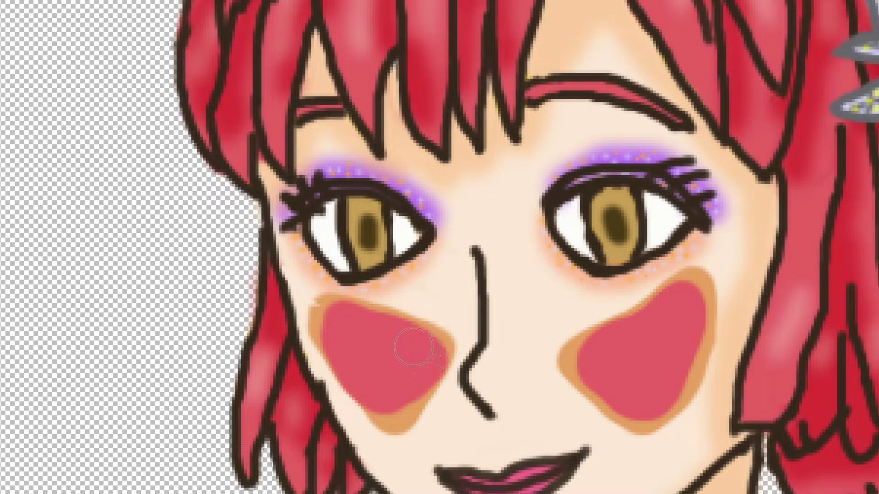
left_click_drag(341, 322, 355, 359)
left_click_drag(382, 391, 390, 395)
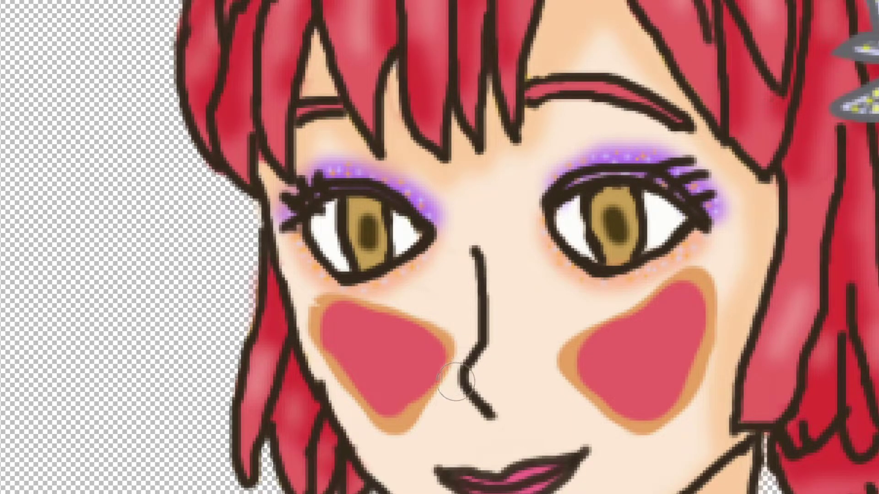
left_click_drag(380, 297, 430, 315)
mouse_move(618, 298)
left_mouse_down()
mouse_move(572, 342)
mouse_move(659, 276)
mouse_move(696, 260)
mouse_move(698, 271)
left_mouse_up()
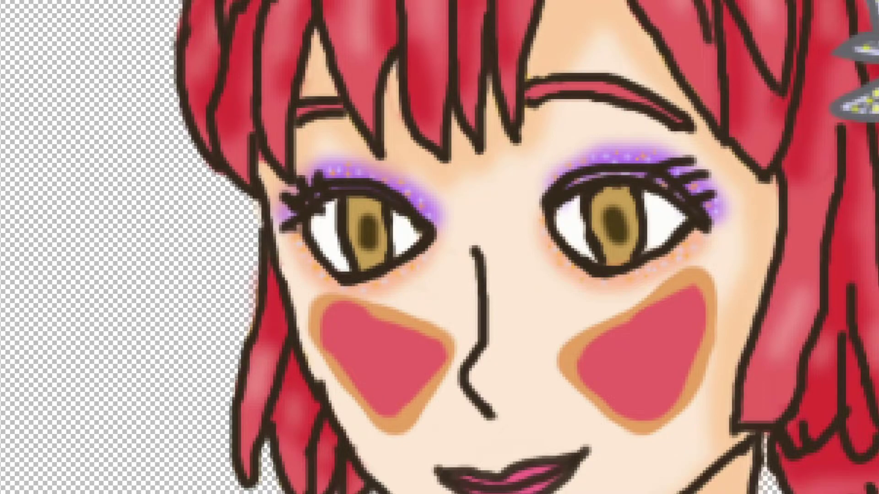
- Blur the tan-orange and rose-red patches on both cheeks so they blend softly into the skin
key("ctrl+z")
key("ctrl+y")
left_click(309, 56)
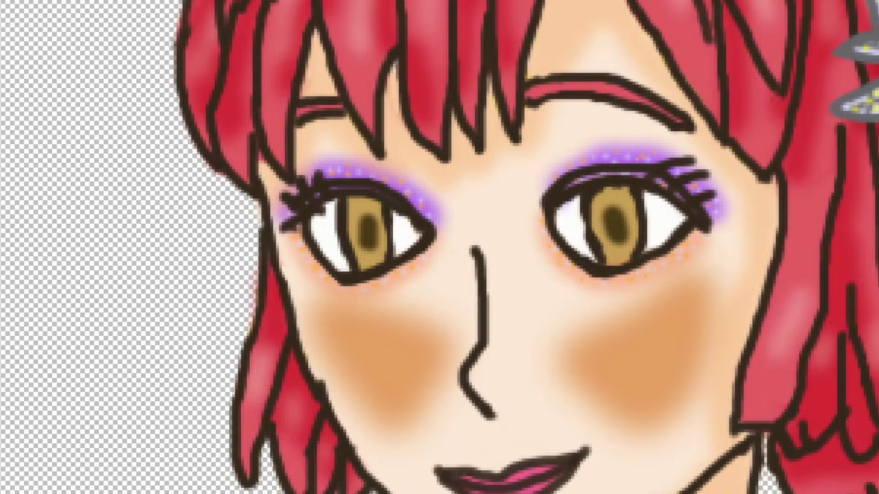
key("ctrl+z")
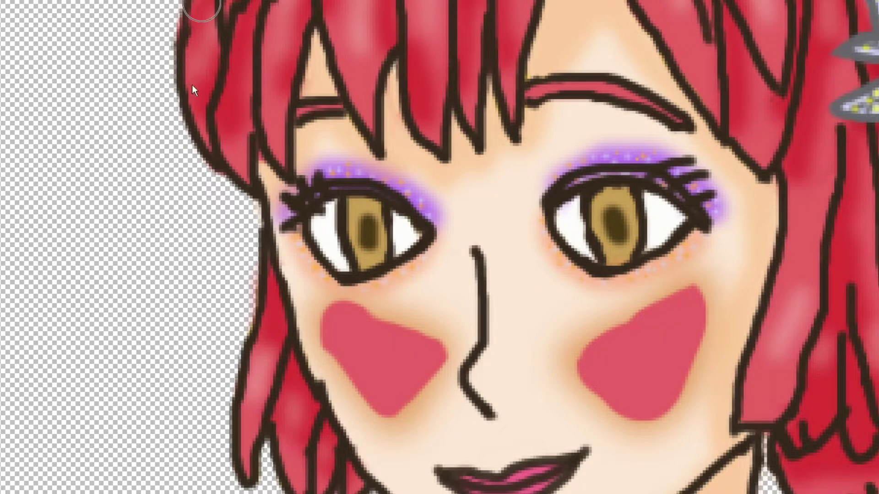
left_click(296, 62)
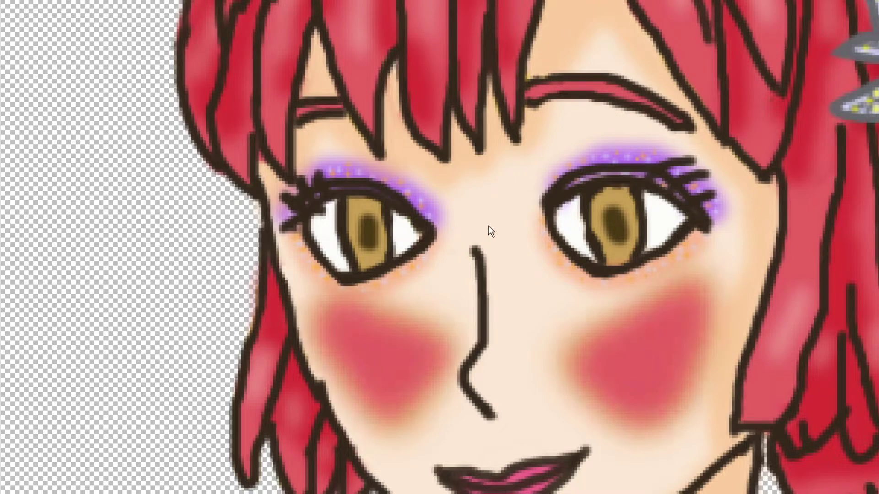
- Check the blurred rose cheek blush on the whole portrait and close up on the face
key("e")
key("ctrl+z")
key("ctrl+y")
key("ctrl+z")
left_click(21, 0)
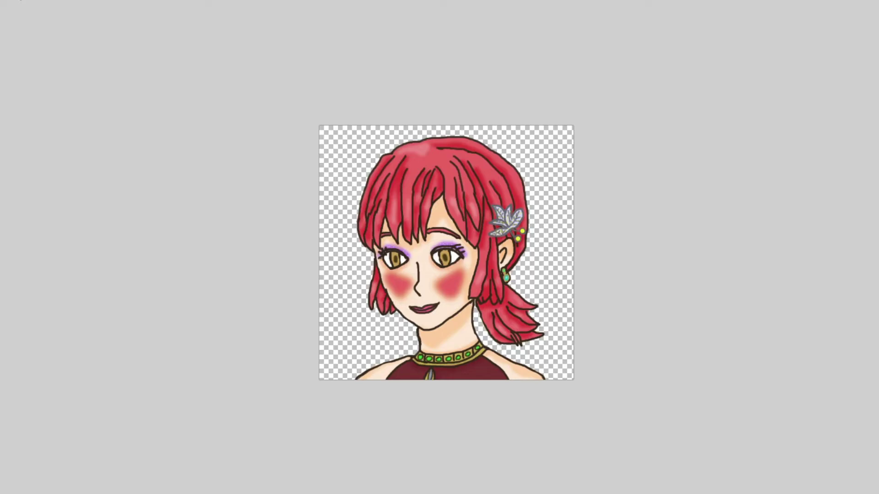
key("ctrl+plus")
key("ctrl+plus")
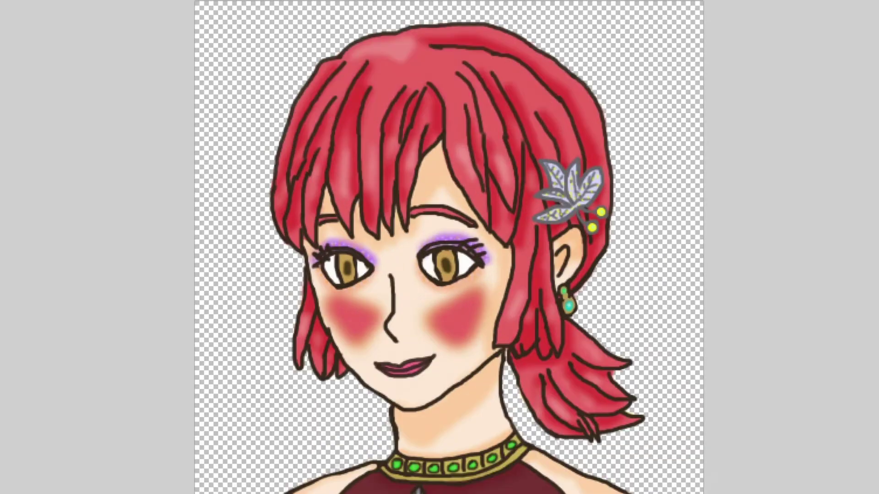
key("ctrl+plus")
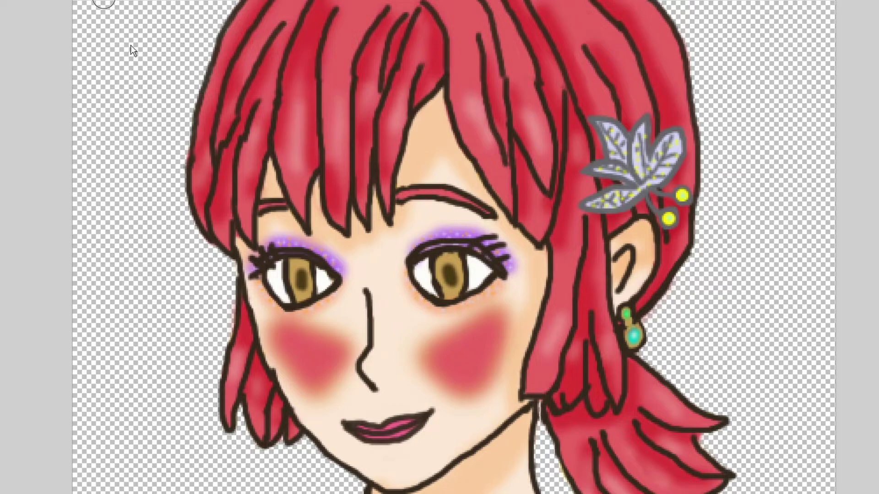
- Try paler and more vivid red variants of the rose blush on both cheeks
left_click(260, 110)
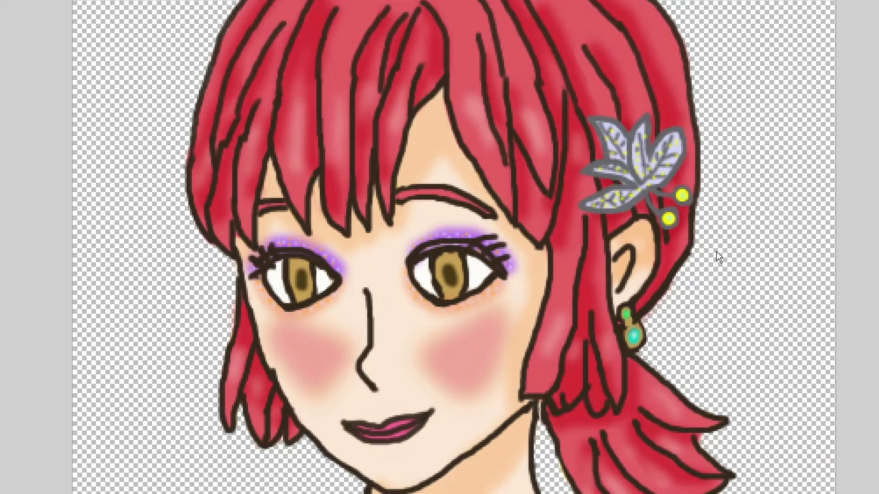
left_click(842, 278)
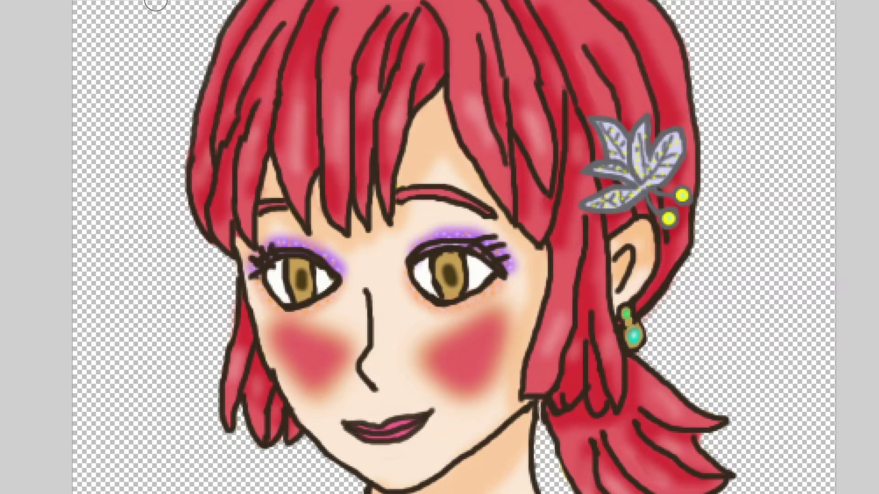
left_click(157, 219)
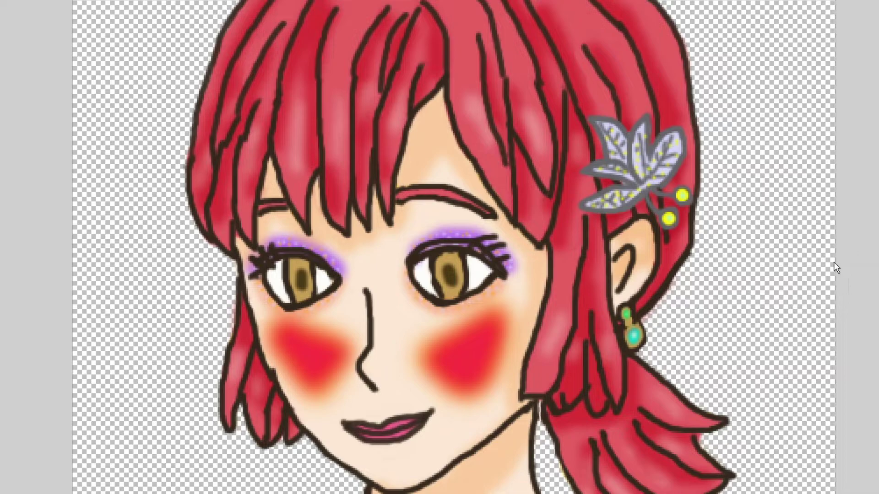
key("ctrl+z")
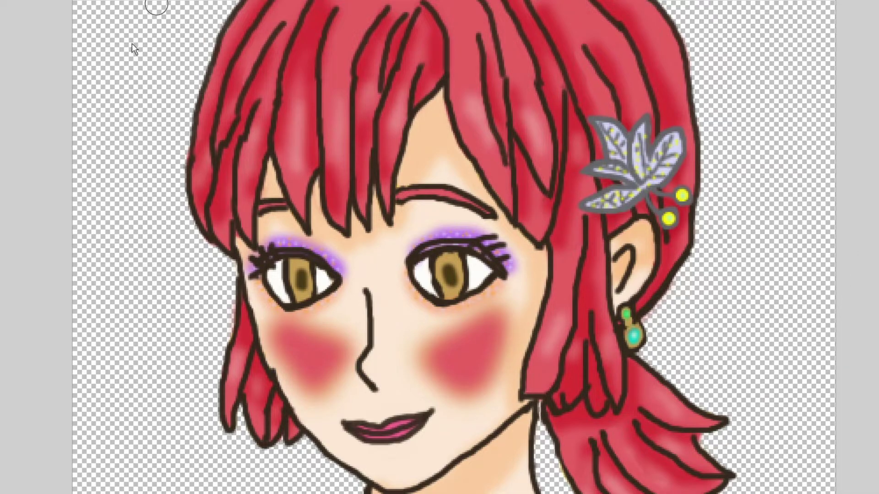
key("ctrl+z")
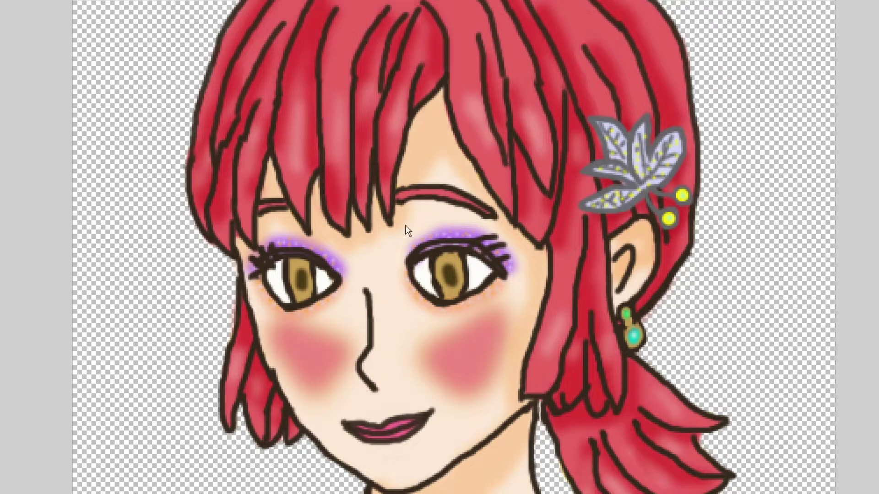
key("ctrl+y")
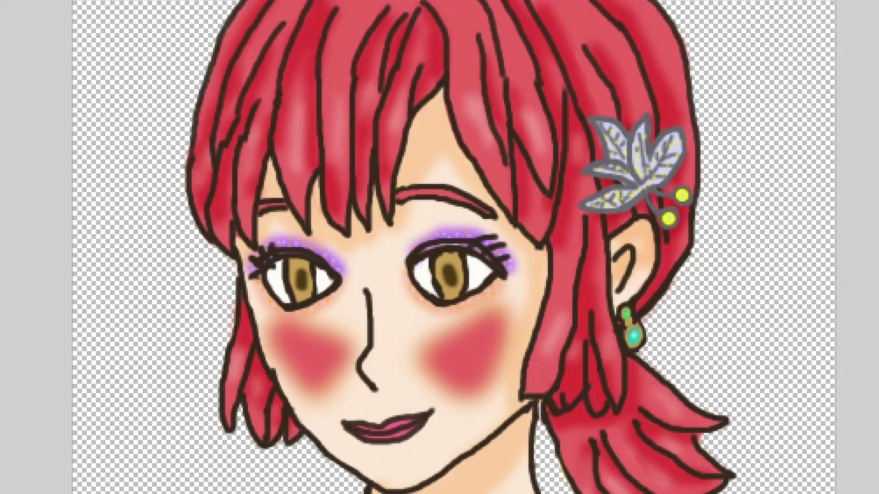
- Compare the rose blush with and without the earlier pale pink blush over it
key("ctrl+z")
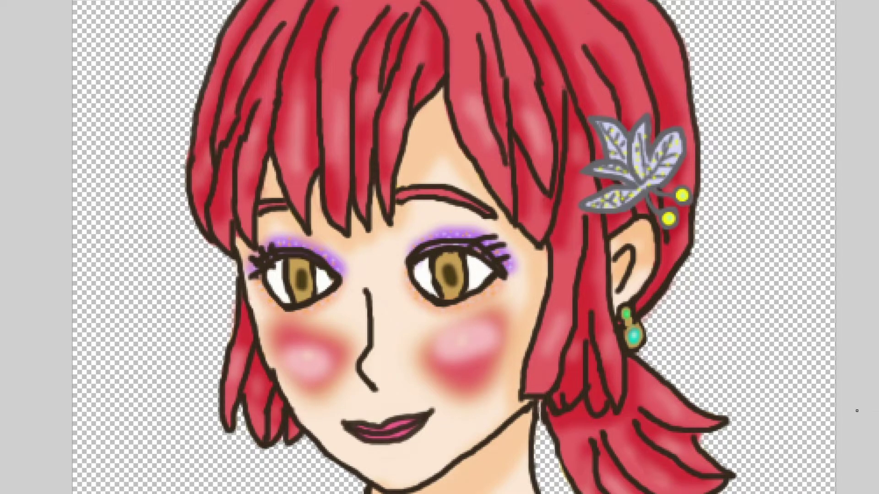
key("ctrl+z")
key("ctrl+z")
key("ctrl+plus")
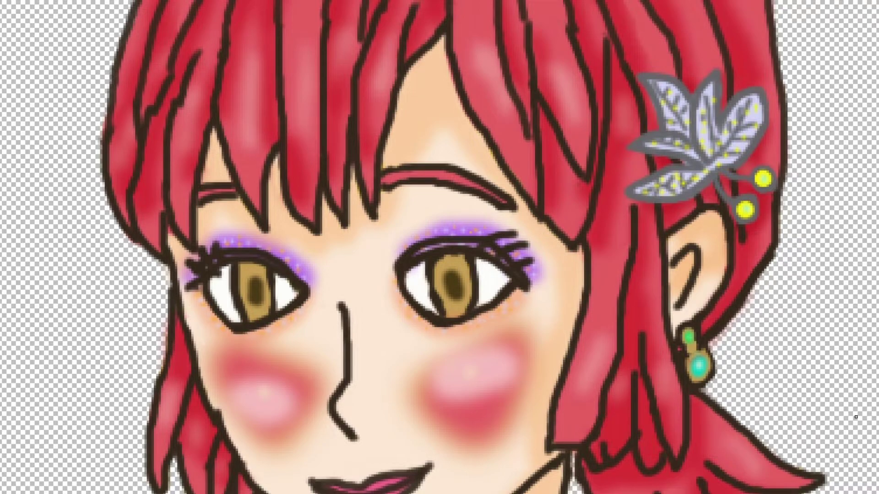
key("ctrl+z")
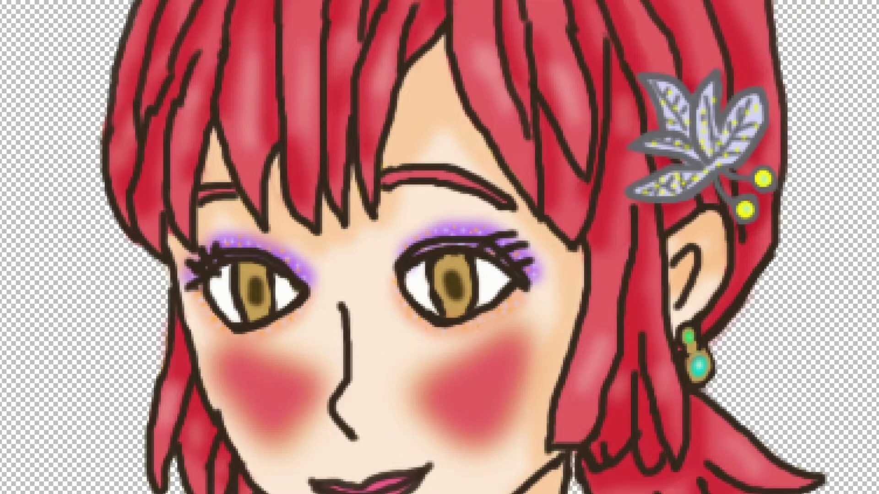
- Try dabbing a pale pink highlight spot in the middle of the rose blush on each cheek
left_click(471, 392)
left_click(480, 387)
left_click_drag(481, 385, 472, 393)
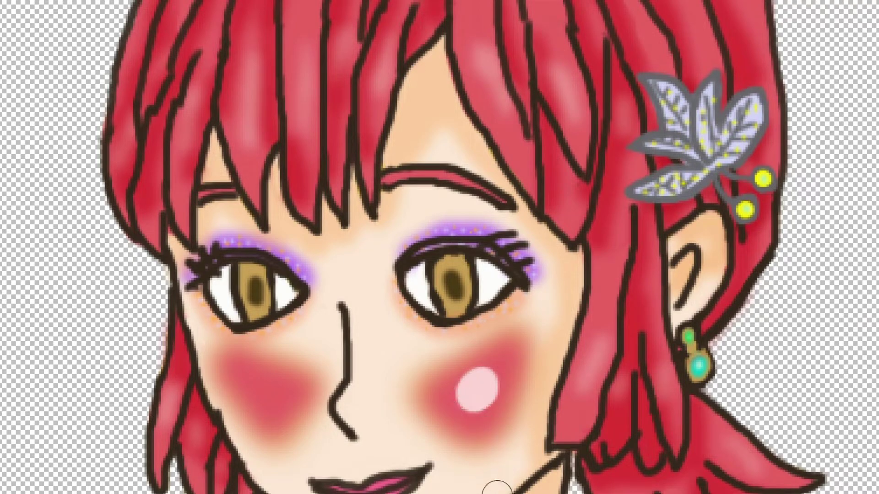
scroll(497, 488, "left", 5)
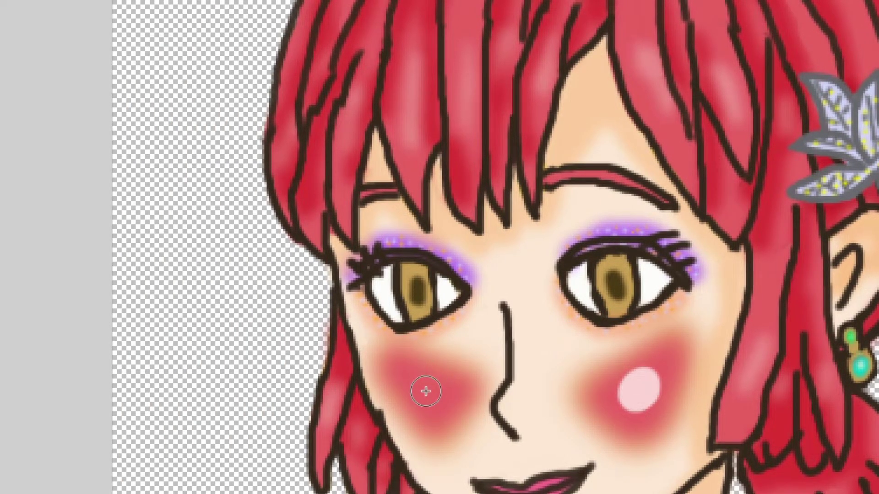
left_click(426, 392)
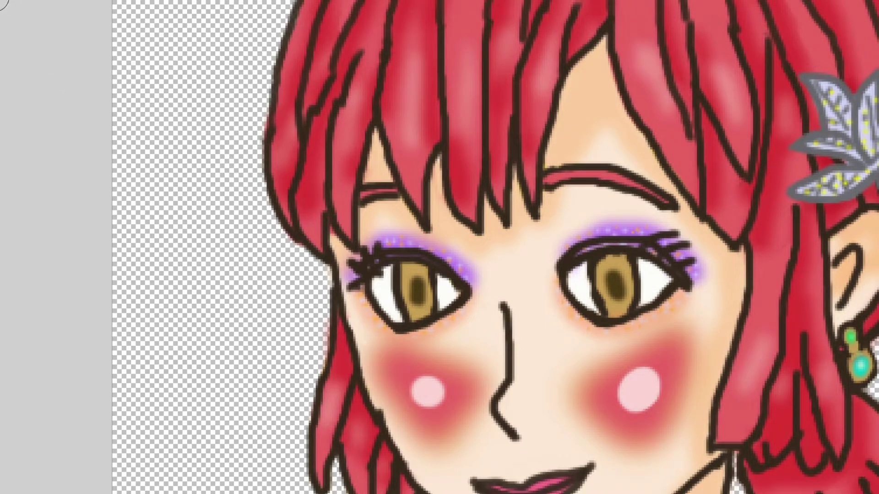
key("ctrl+z")
key("ctrl+z")
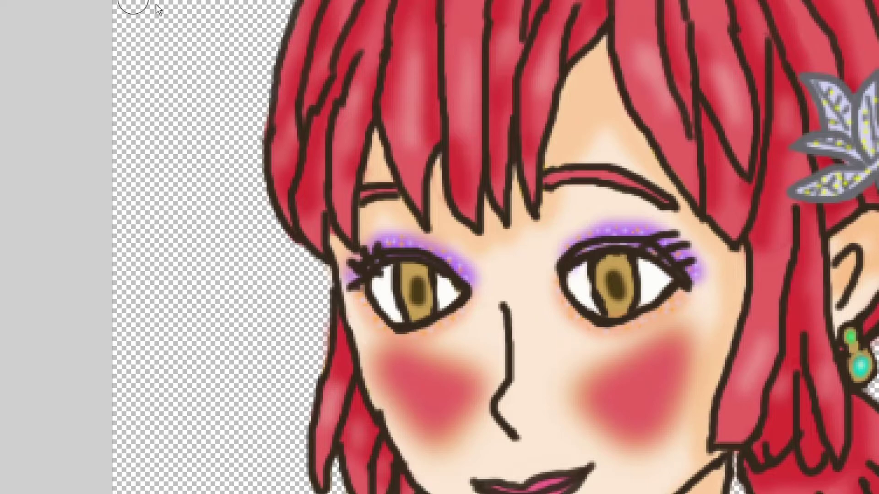
- Try a softer rose blush on both cheeks and a tan brush stroke beside the nose
key("ctrl+z")
key("ctrl+z")
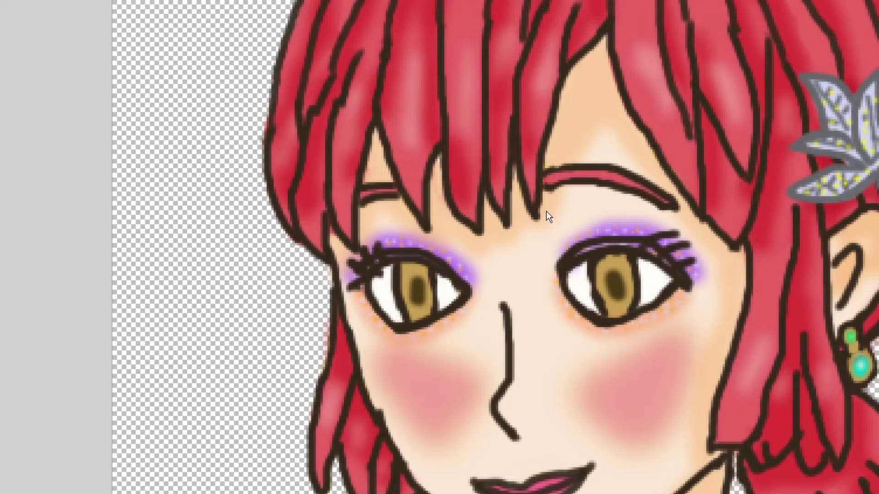
key("ctrl+z")
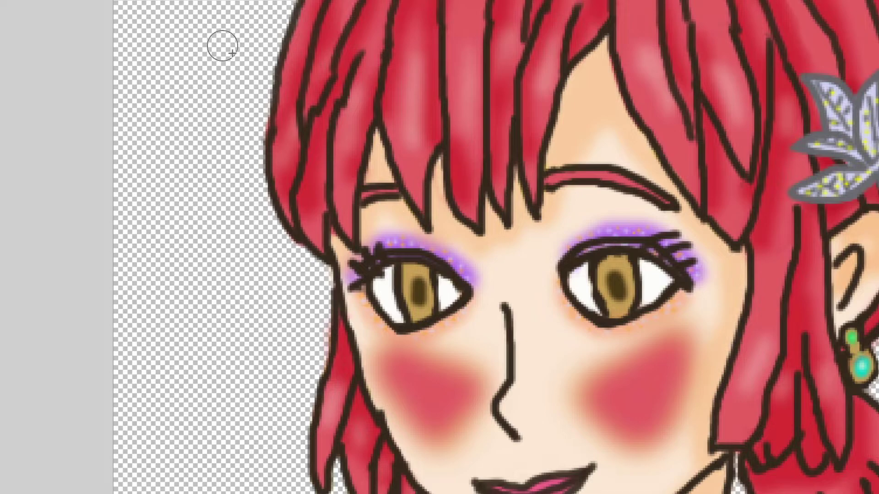
left_click_drag(537, 306, 537, 364)
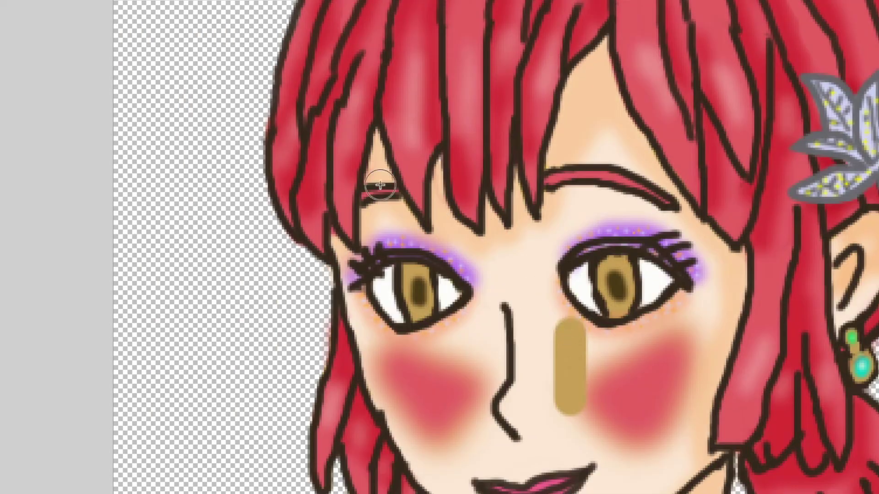
key("ctrl+z")
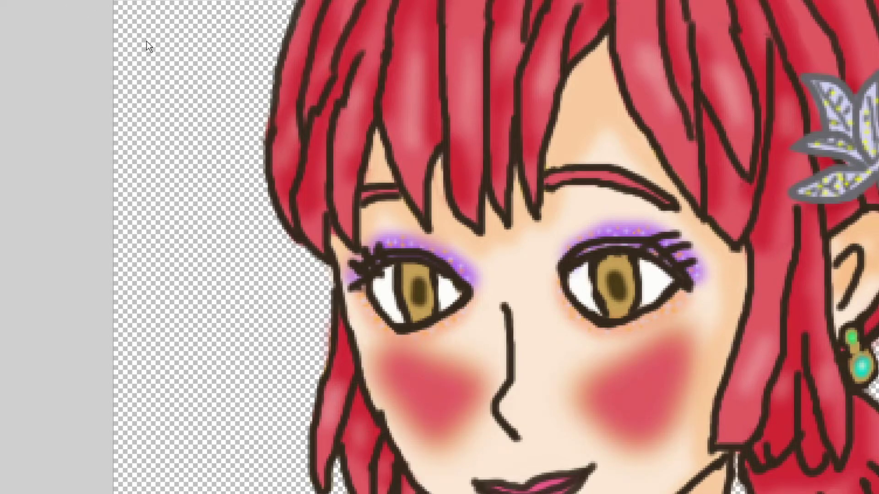
- Soften the vivid rose blush on both cheeks to a translucent pink
key("ctrl+z")
key("ctrl+y")
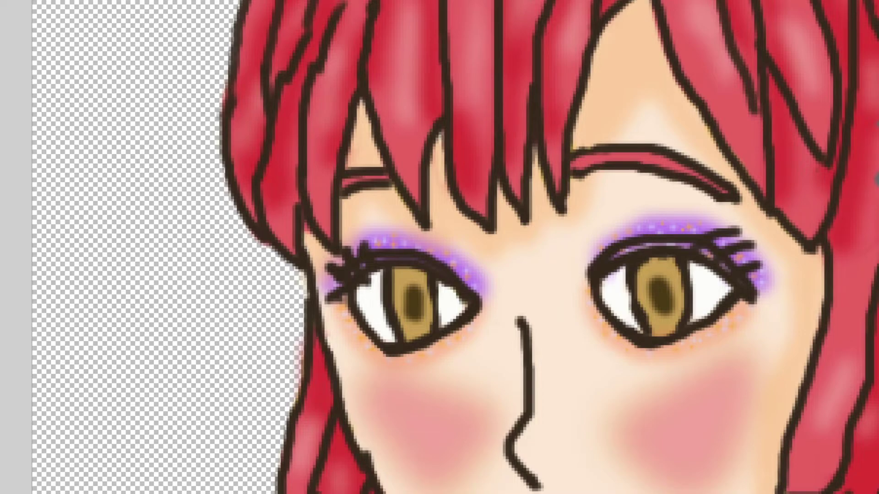
- Try dabbing a small pale pink oval highlight on the blush of the cheek farther from the ear
scroll(447, 383, "down", 2)
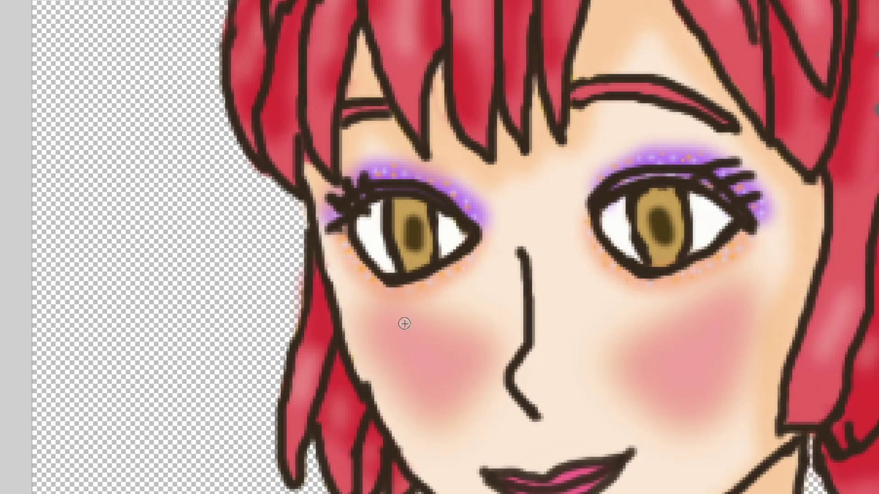
left_click(427, 351)
left_click_drag(418, 352, 417, 351)
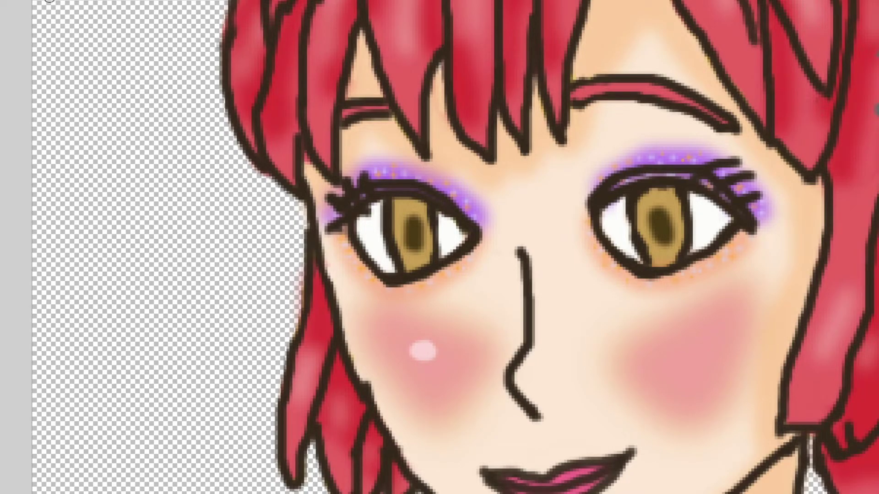
key("ctrl+z")
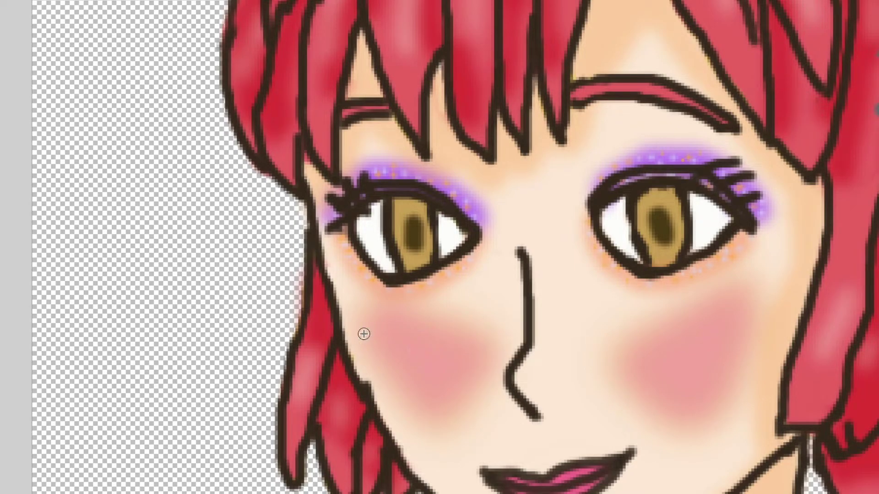
left_click(424, 362)
key("ctrl+z")
- Try a small round pale pink highlight dot on the blush of each cheek
left_click(701, 343)
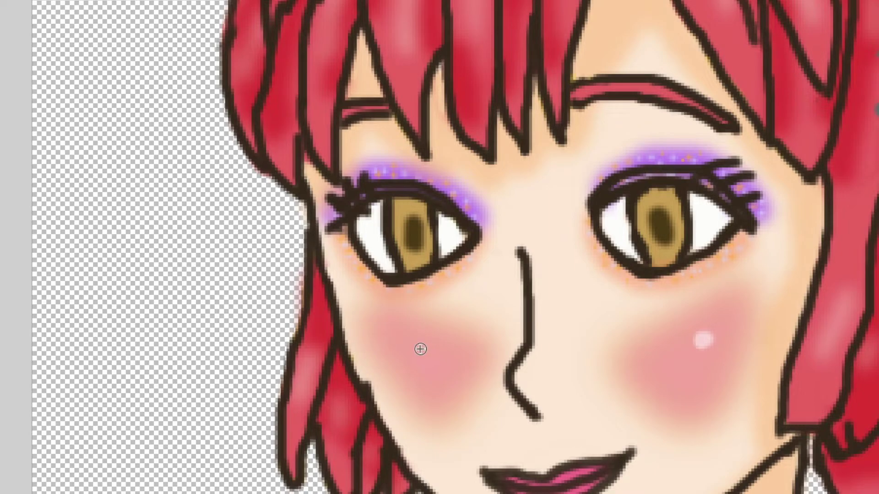
left_click(415, 346)
left_click(307, 58)
left_click_drag(393, 220, 343, 224)
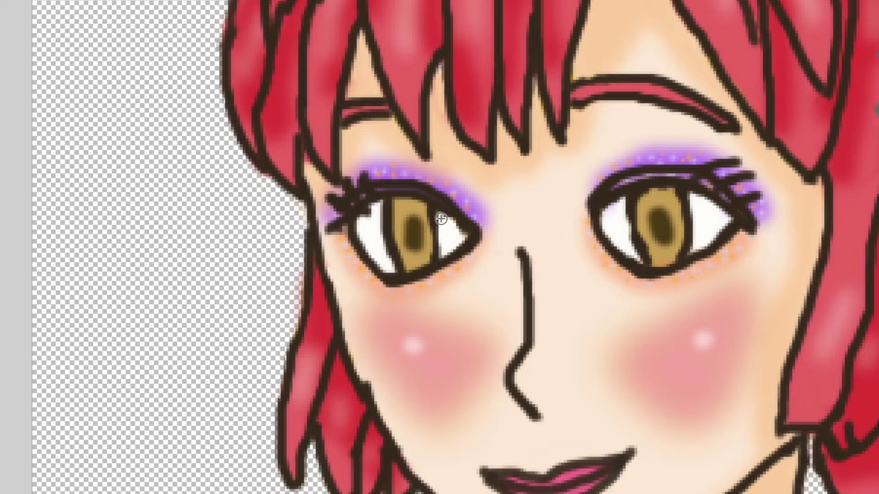
scroll(436, 226, "down", 3)
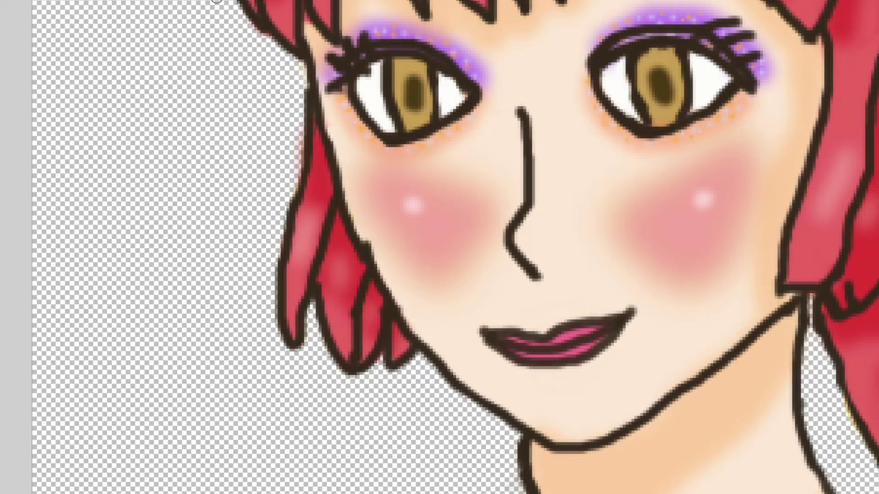
key("ctrl+minus")
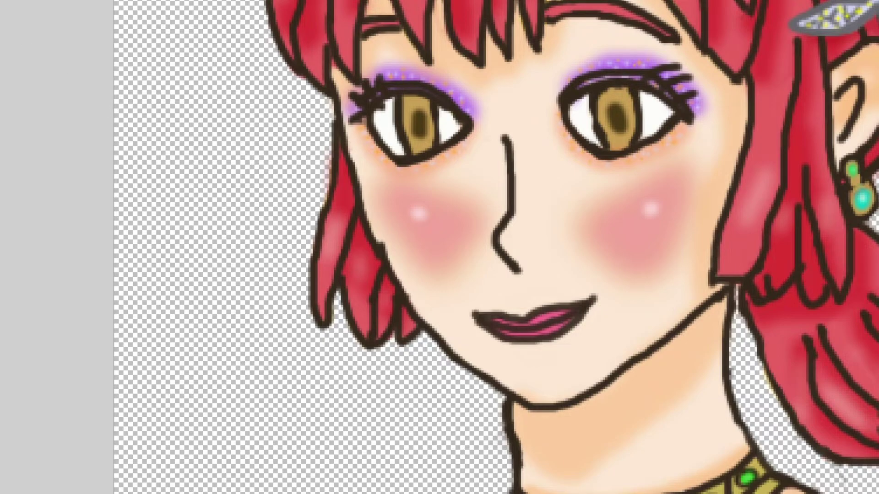
- Remove the round cheek highlights and try out a smaller dot on the softened blush
left_click(418, 213)
key("ctrl+z")
key("ctrl+z")
key("ctrl+z")
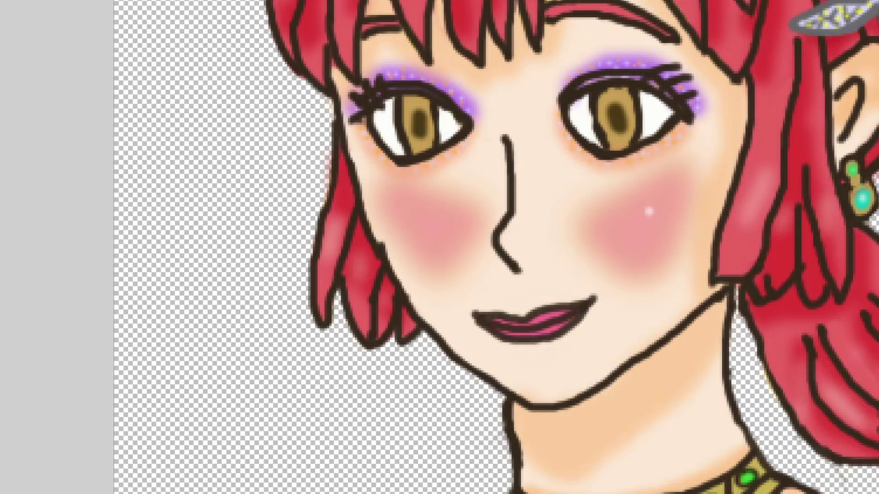
key("ctrl+z")
left_click_drag(658, 210, 656, 206)
key("ctrl+z")
key("ctrl+z")
- Paint a short, faint pale pink highlight on each cheek's blush and check it on the whole portrait
left_click_drag(436, 216, 431, 214)
left_click_drag(640, 209, 630, 213)
key("ctrl+0")
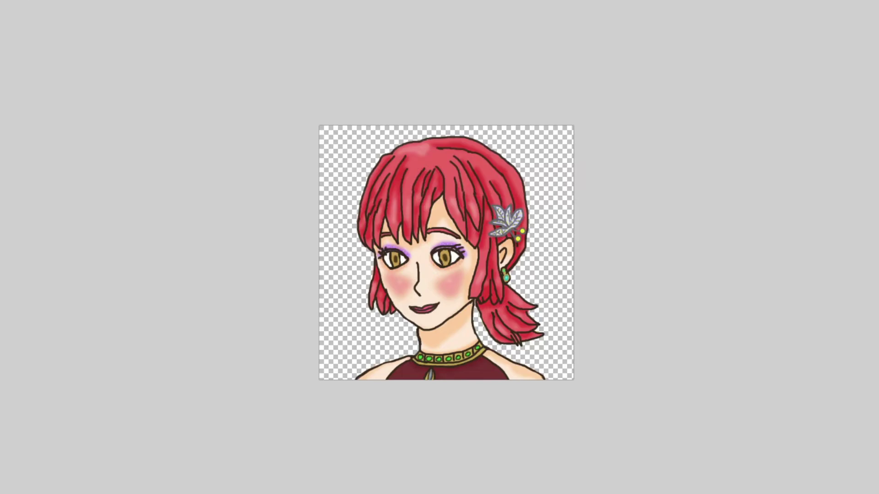
key("ctrl+plus")
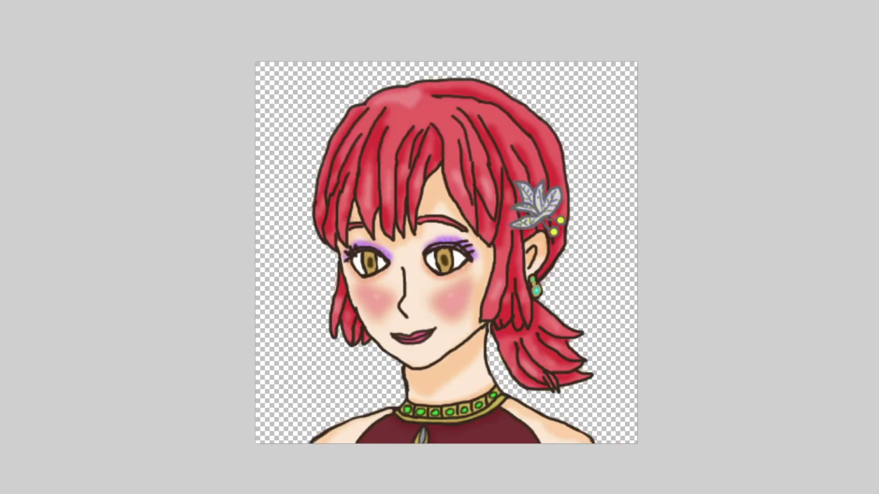
key("ctrl+plus")
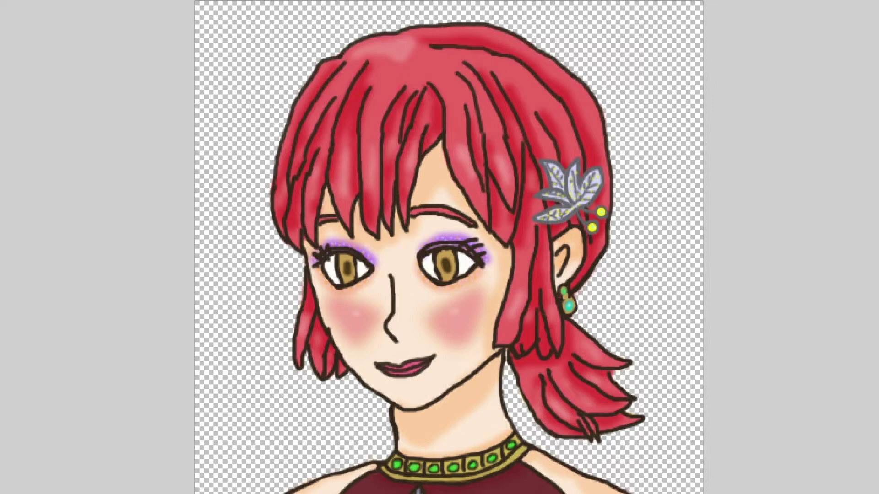
key("ctrl+plus")
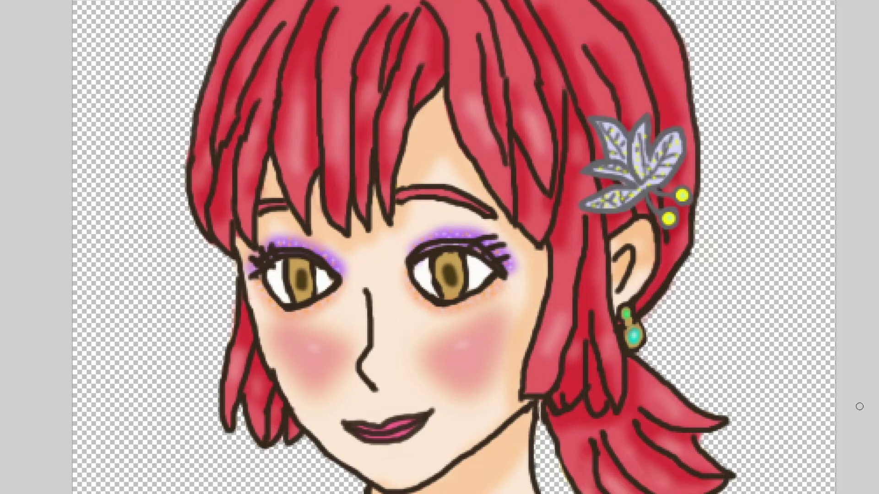
- Compare the highlighted blush at stronger and paler strengths, close up and on the whole portrait
key("ctrl+z")
key("ctrl+y")
key("ctrl+z")
key("ctrl+shift+z")
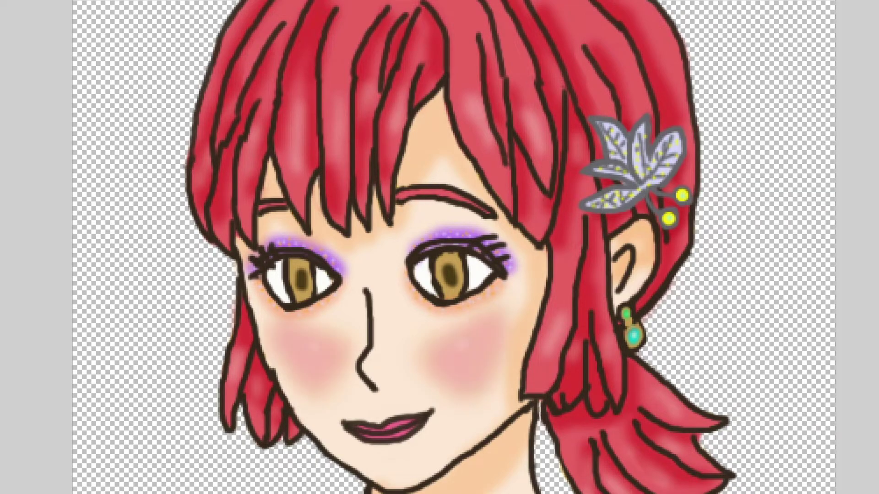
key("ctrl+shift+z")
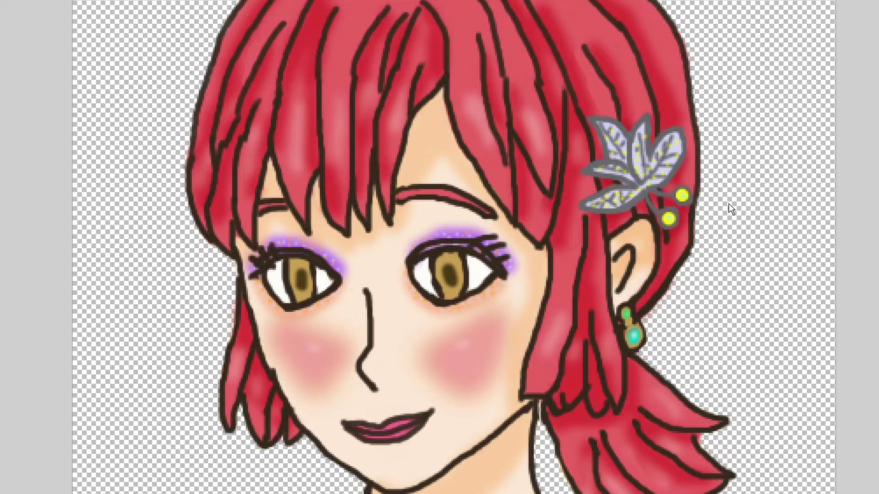
key("ctrl+z")
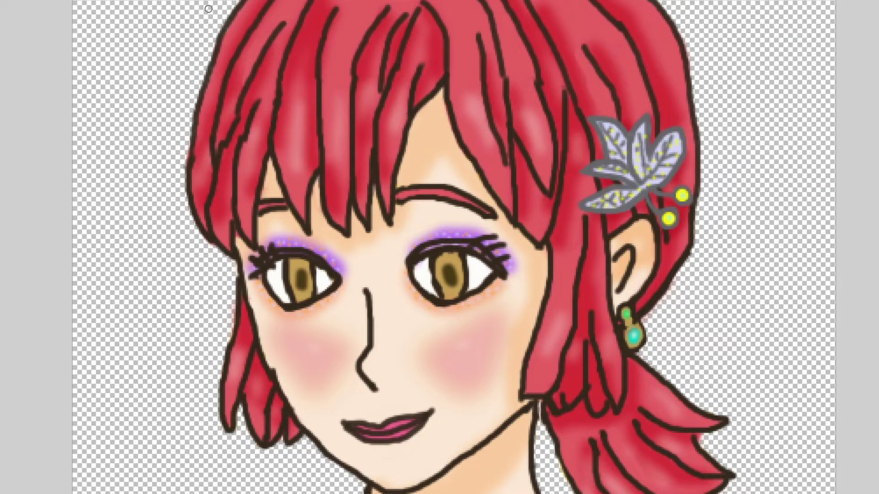
key("ctrl+0")
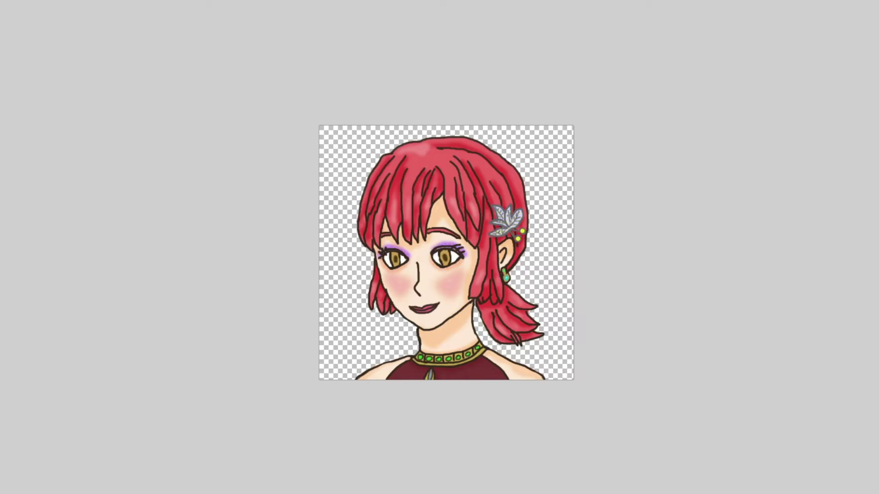
key("ctrl+plus")
key("ctrl+plus")
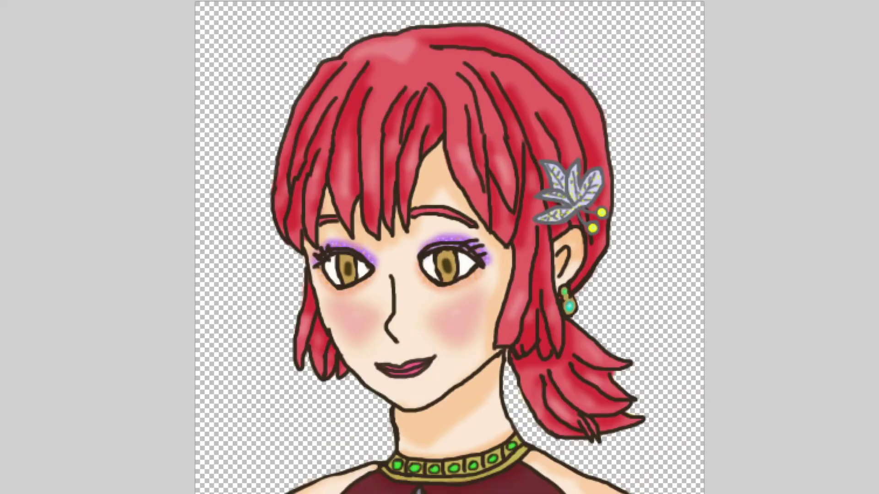
key("ctrl+plus")
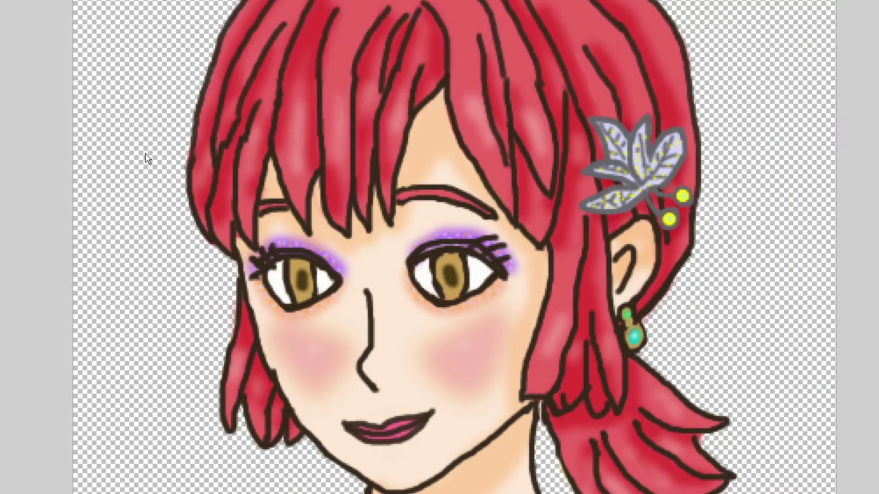
- Try a warmer salmon-pink blush against a muted mauve-pink one on both cheeks
key("ctrl+z")
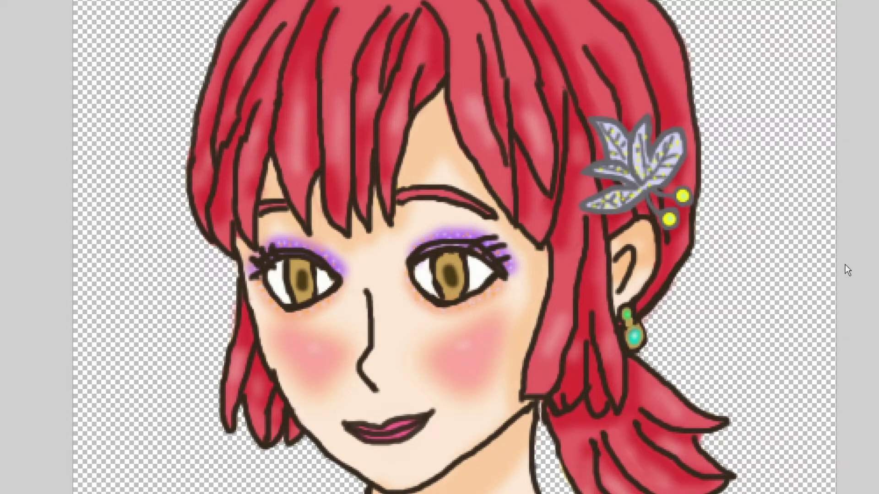
key("ctrl+y")
key("ctrl+z")
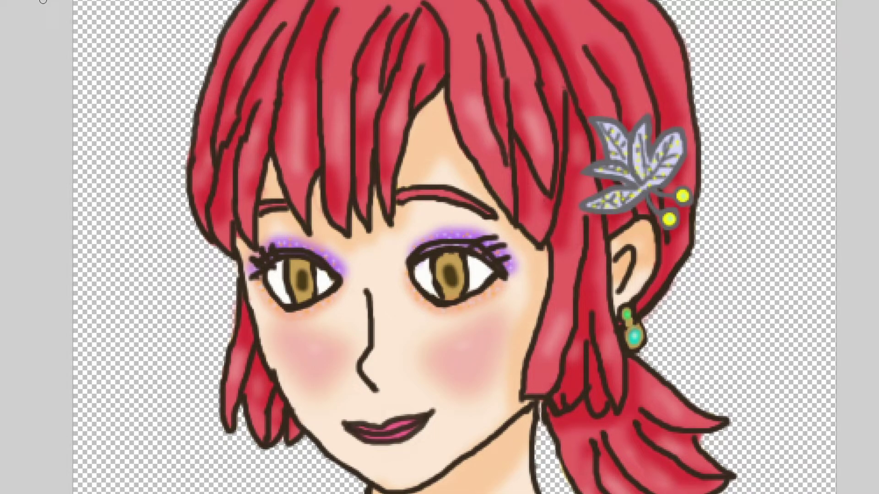
key("ctrl+minus")
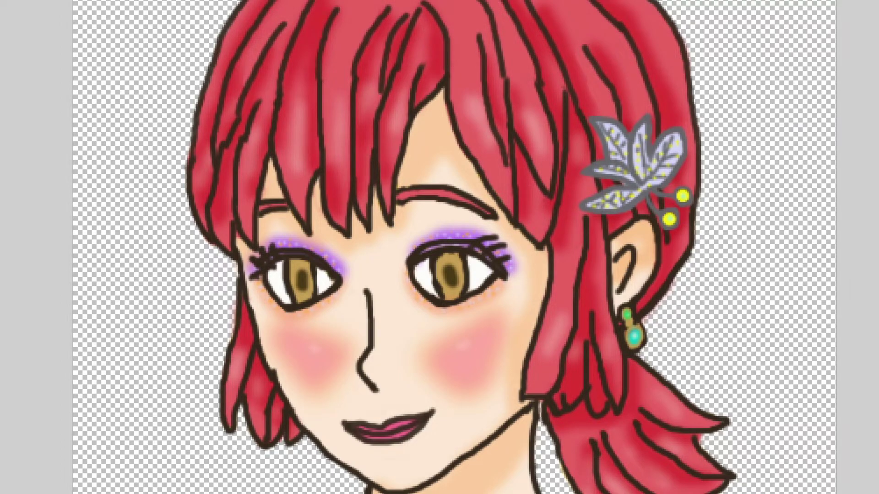
key("ctrl+alt+0")
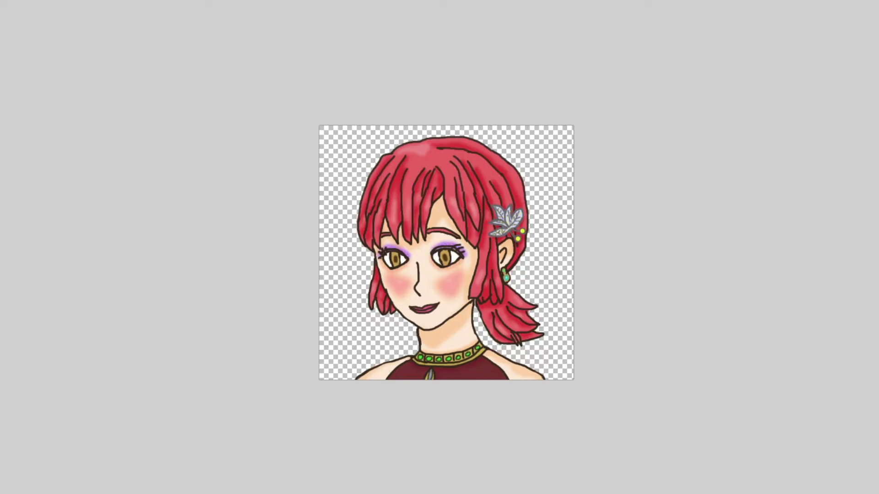
key("ctrl+plus")
key("ctrl+plus")
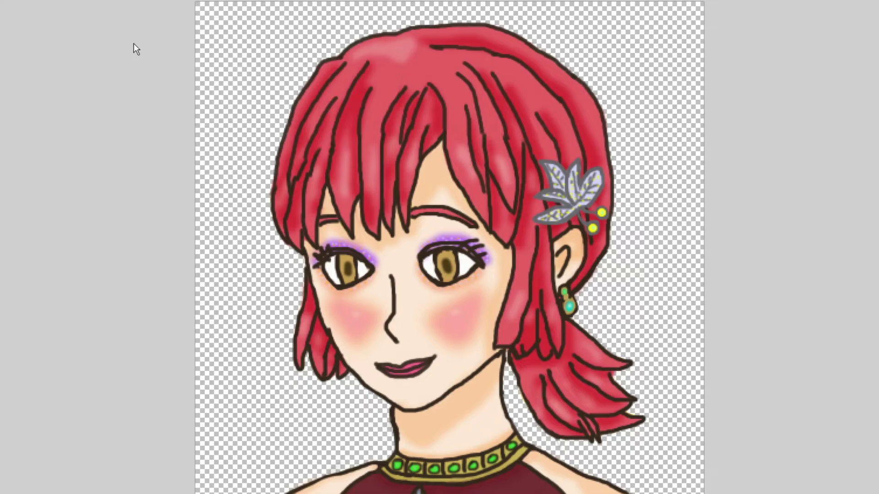
- Compare very pale, muted mauve-pink and salmon-pink versions of the cheek blush on the portrait
key("ctrl+z")
key("ctrl+z")
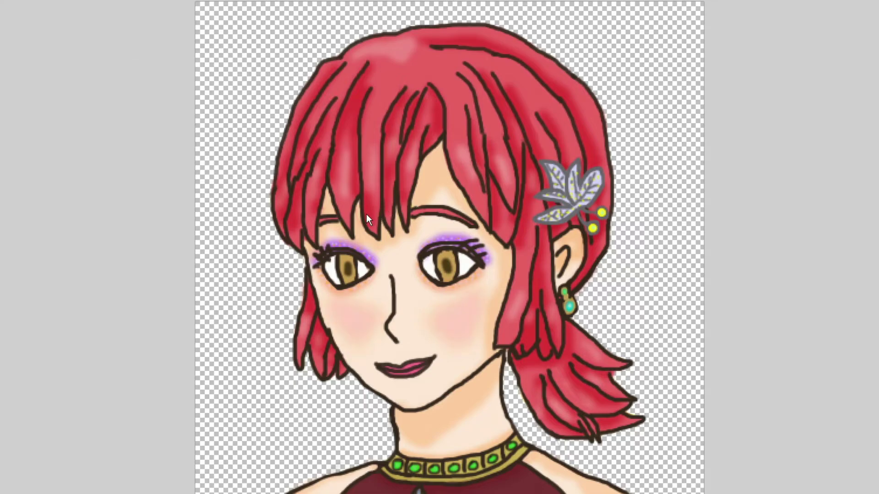
key("ctrl+y")
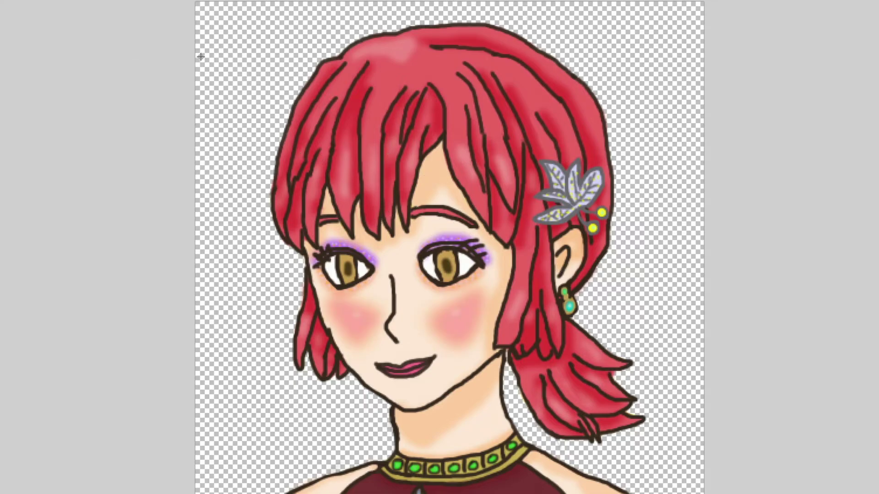
key("ctrl+z")
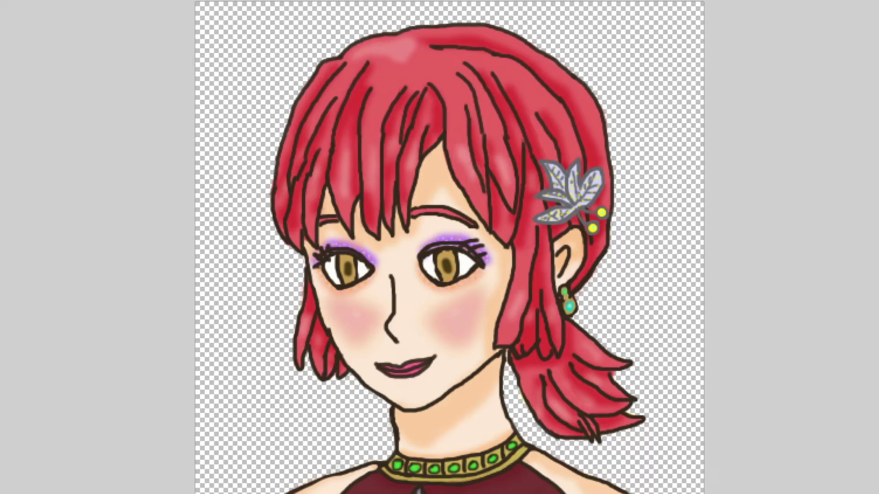
key("ctrl+y")
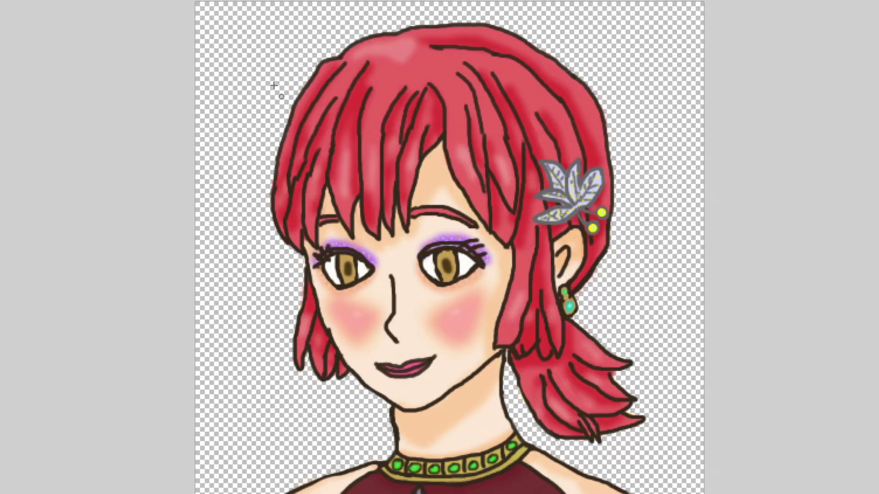
- Lighten the blush on both cheeks to a very pale peach-pink and check the whole portrait
key("ctrl+z")
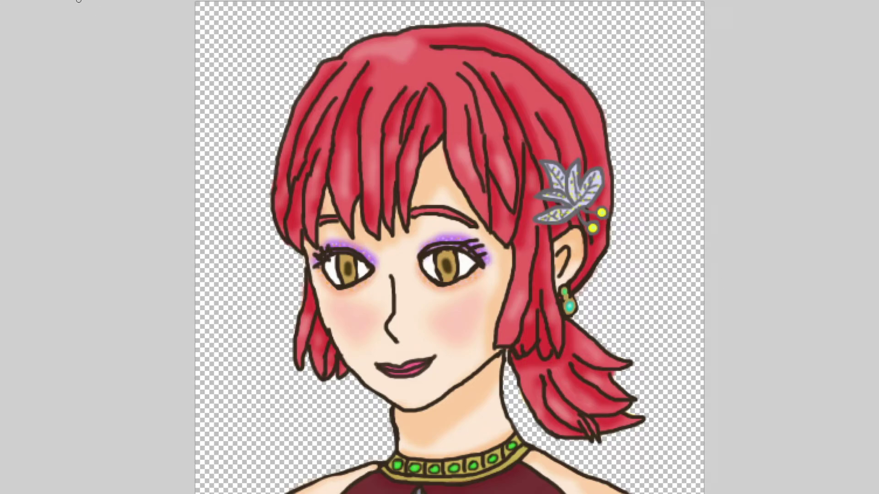
key("ctrl+minus")
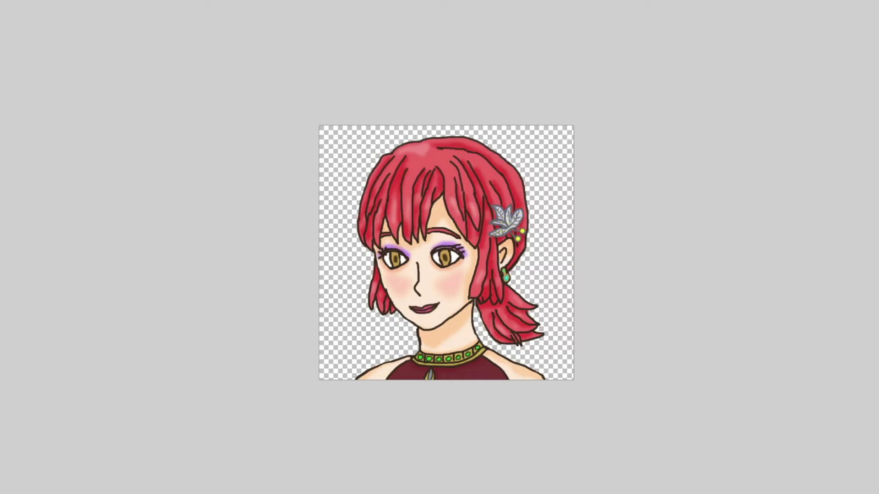
key("ctrl+plus")
- Examine the pale pink blush on both cheeks close up and at whole-portrait size
key("ctrl+plus")
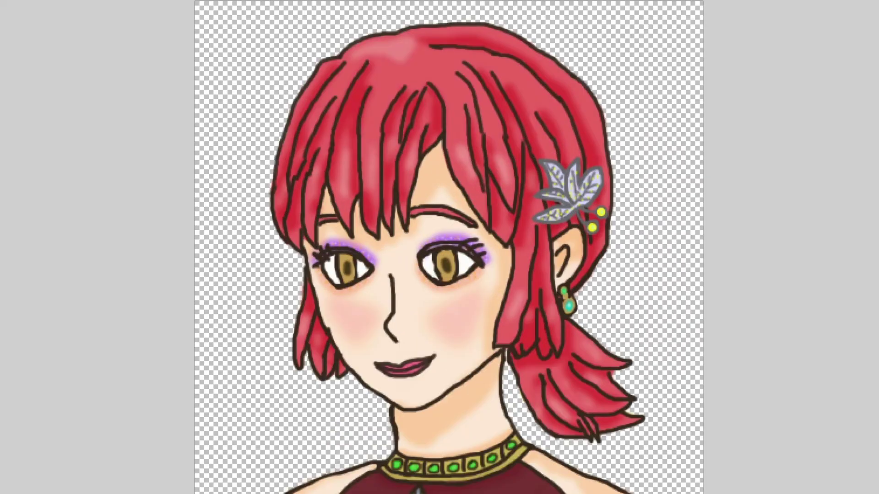
key("ctrl+plus")
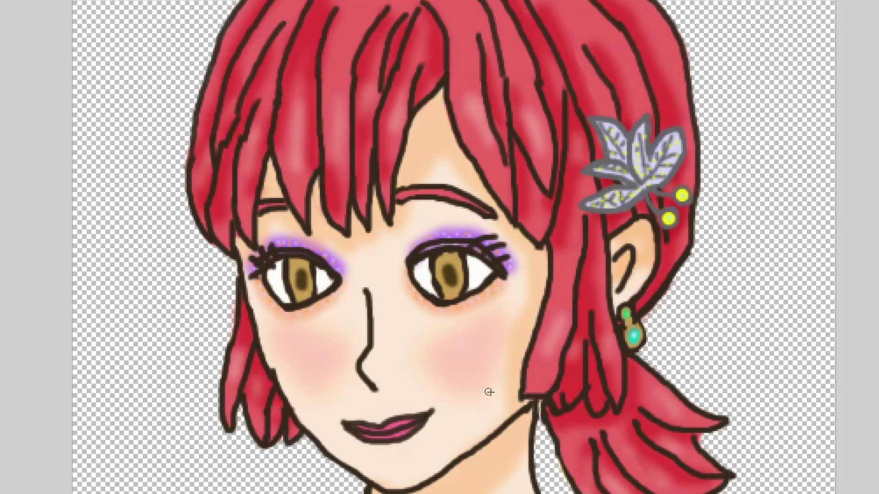
scroll(533, 398, "down", 3)
scroll(534, 395, "up", 3)
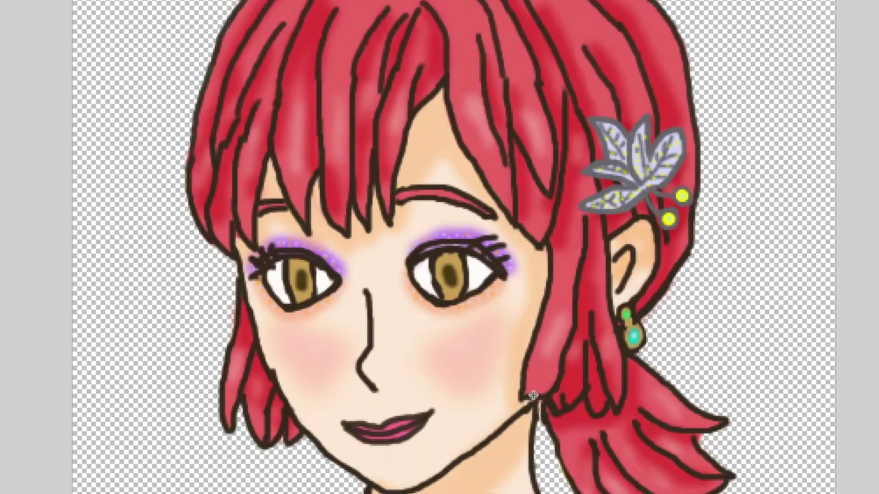
scroll(534, 394, "down", 2)
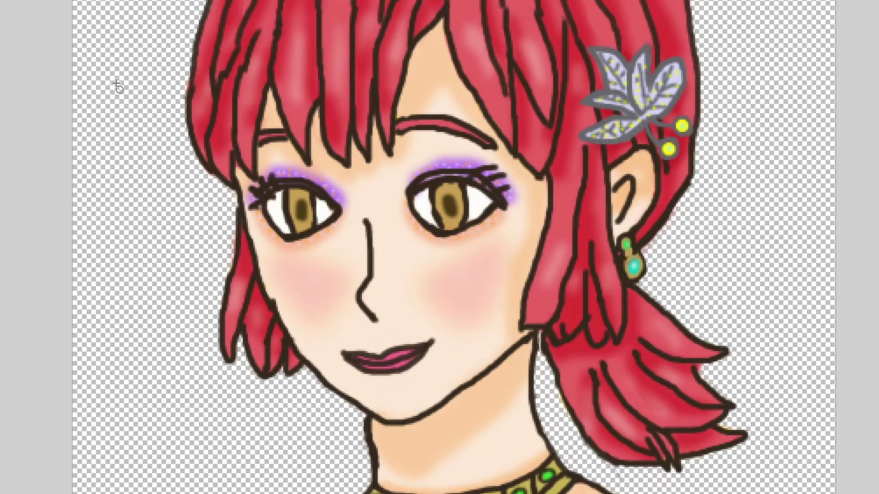
key("ctrl+minus")
key("ctrl+minus")
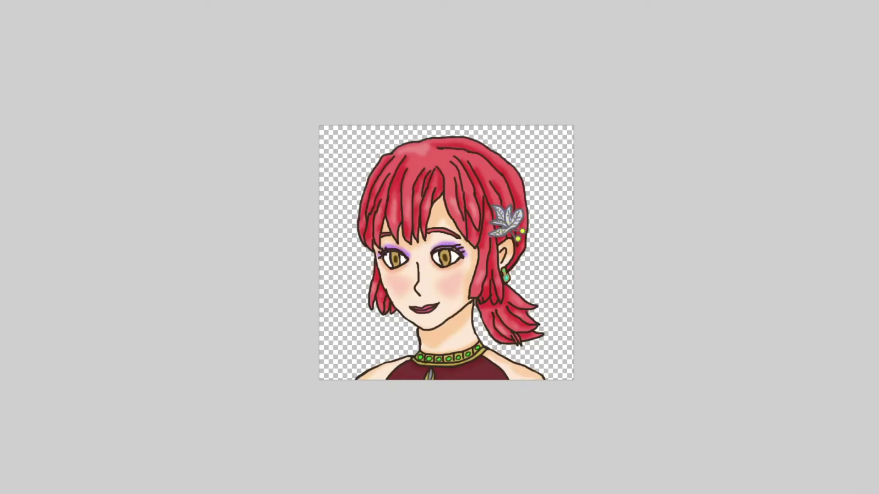
key("ctrl+plus")
key("ctrl+plus")
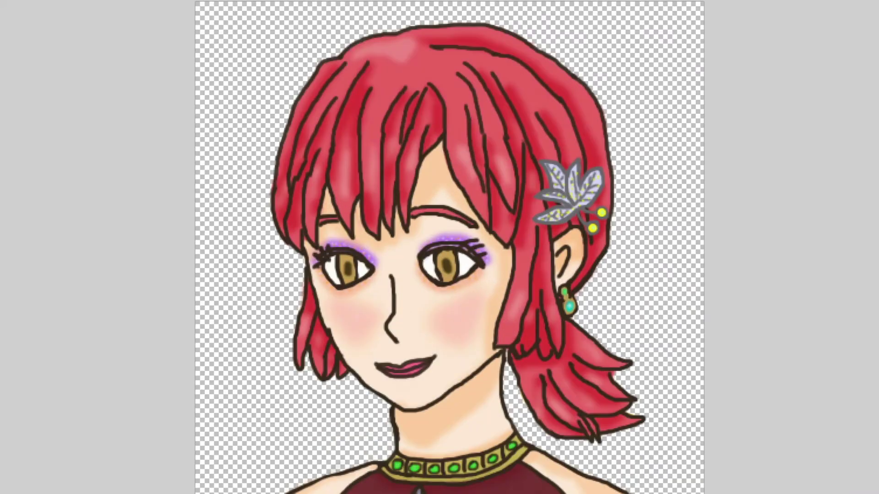
key("ctrl+plus")
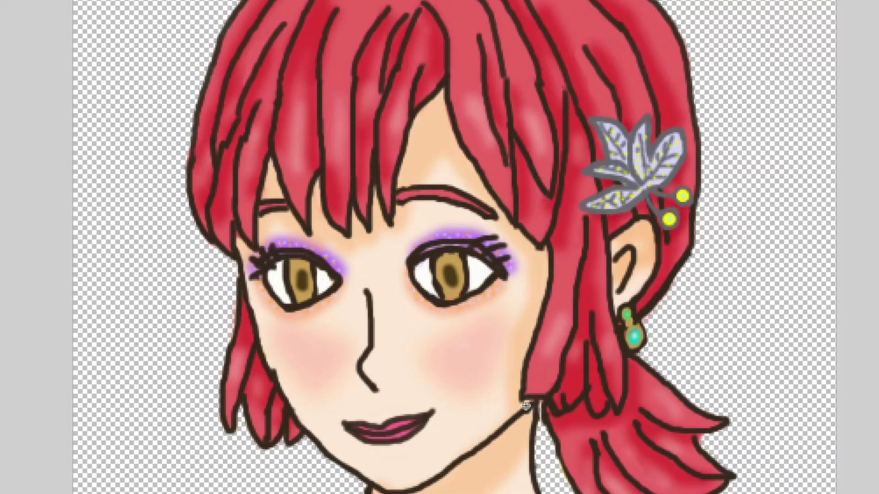
- Compare the face with and without the pink blush on both cheeks
key("ctrl+z")
key("ctrl+y")
key("ctrl+z")
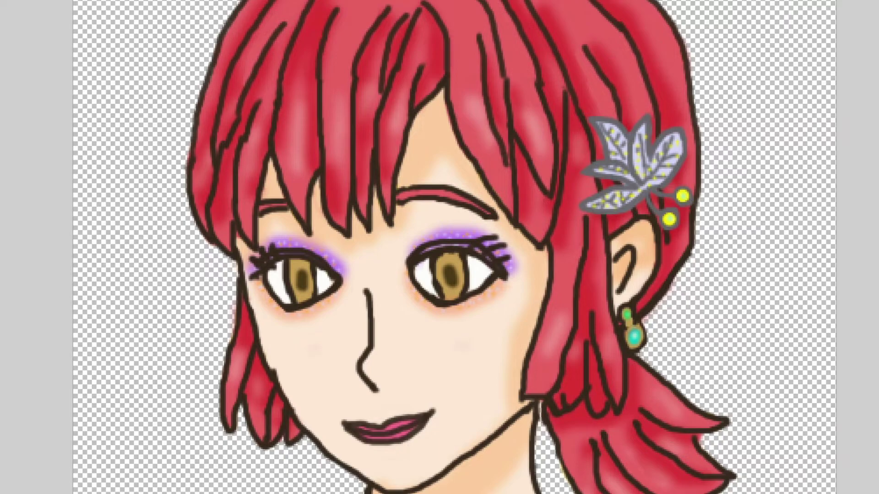
key("ctrl+y")
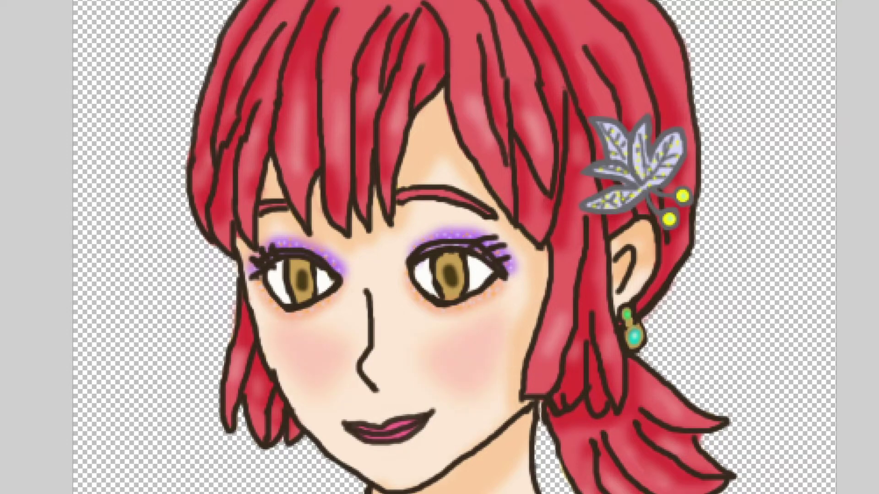
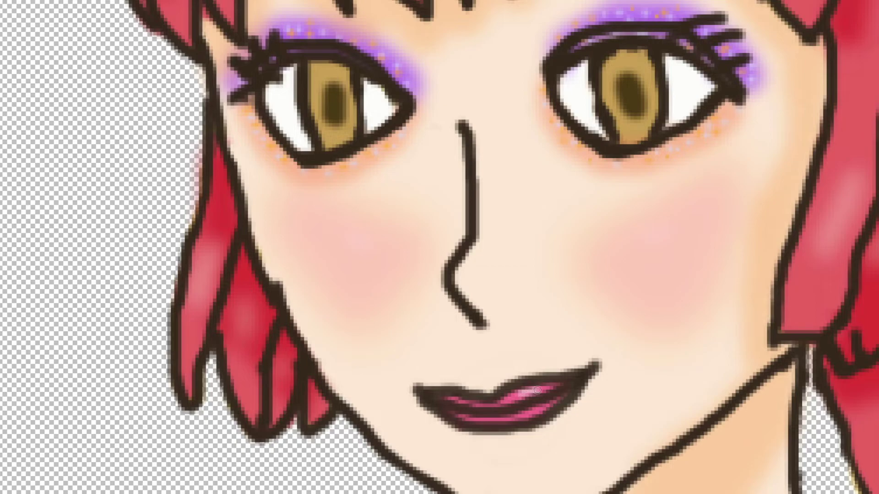
- Brush soft light-pink highlights along the upper and lower lips of the ponytailed portrait
mouse_move(457, 401)
left_mouse_down()
mouse_move(488, 419)
mouse_move(507, 418)
mouse_move(531, 403)
mouse_move(526, 394)
mouse_move(508, 399)
mouse_move(526, 429)
mouse_move(534, 414)
left_mouse_up()
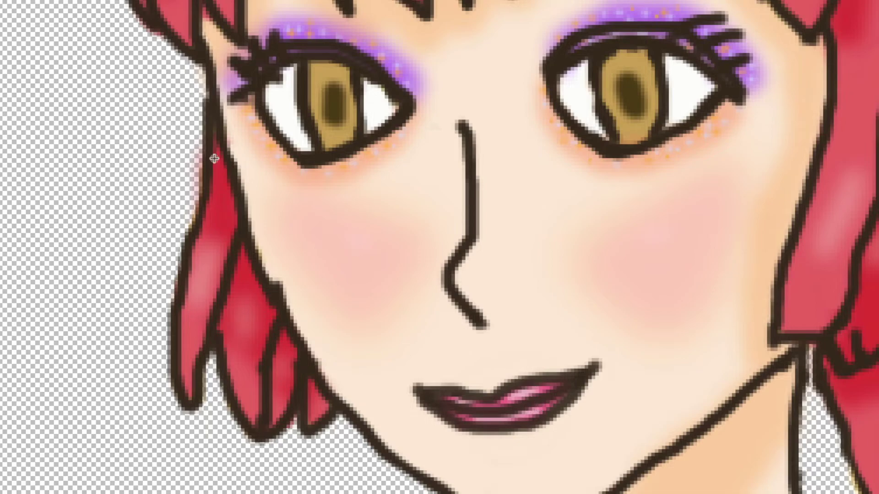
key("ctrl+plus")
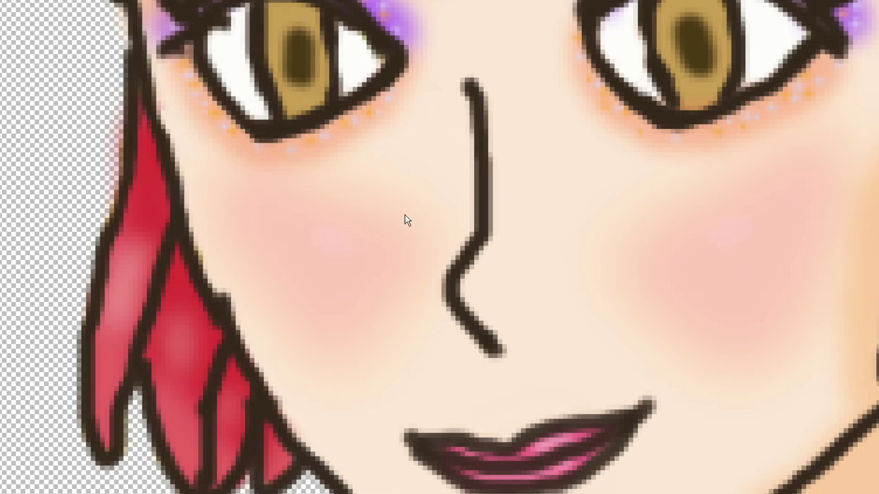
left_click(473, 239)
key("ctrl+0")
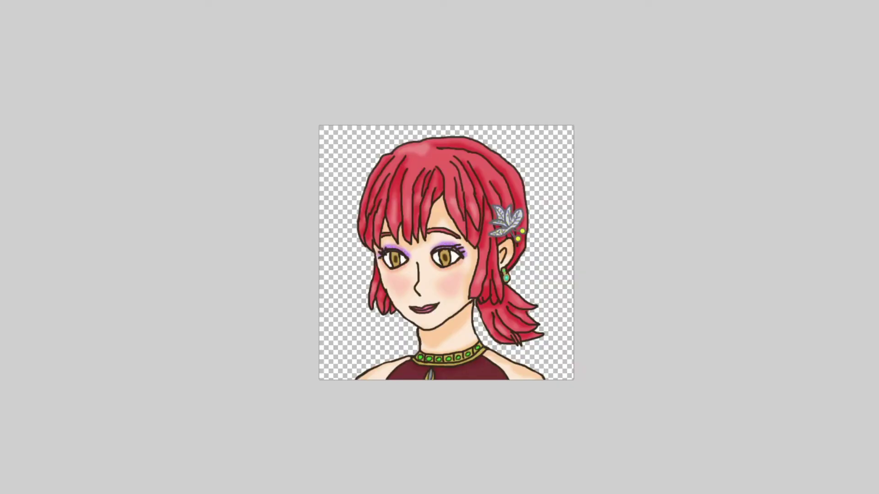
- Examine the finished ponytailed portrait at several magnifications, from the whole figure to the face, necklace and shoulders
key("ctrl+plus")
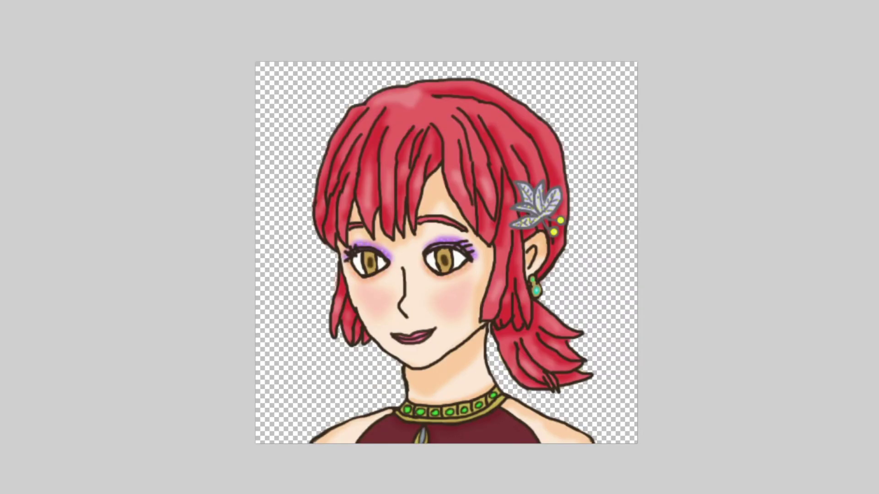
key("ctrl+plus")
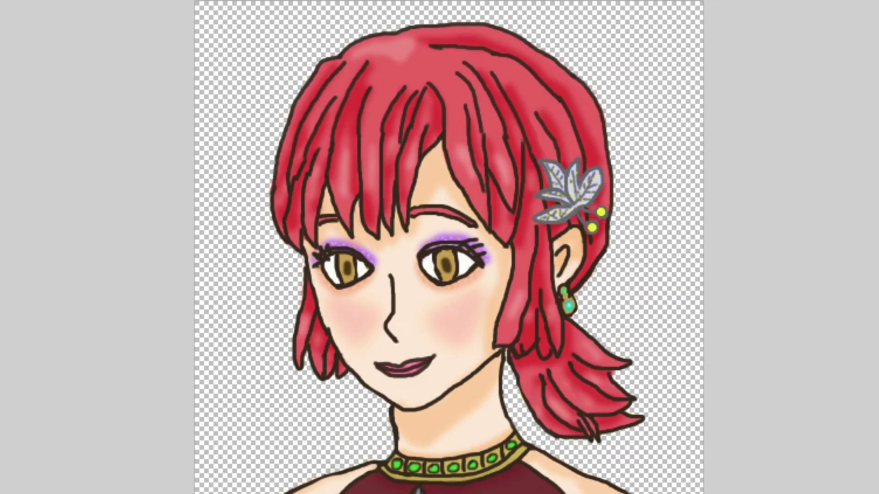
key("ctrl+plus")
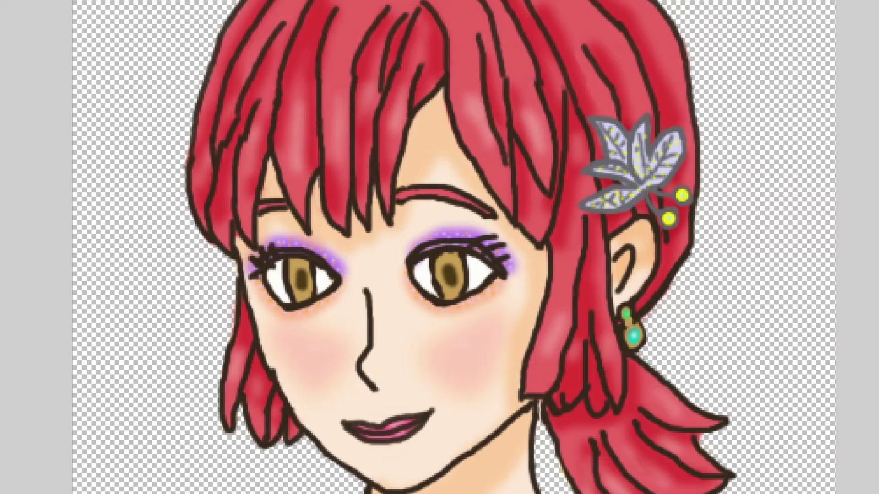
scroll(450, 247, "down", 5)
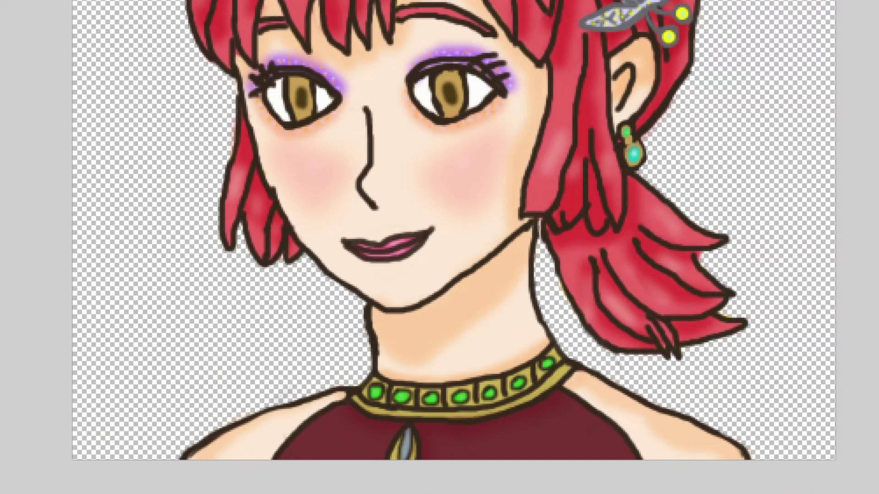
scroll(454, 229, "down", 1)
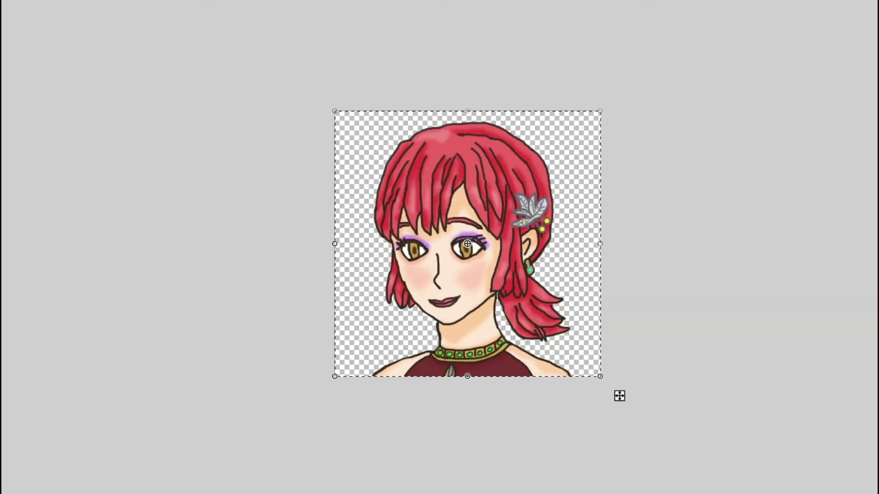
key("ctrl+plus")
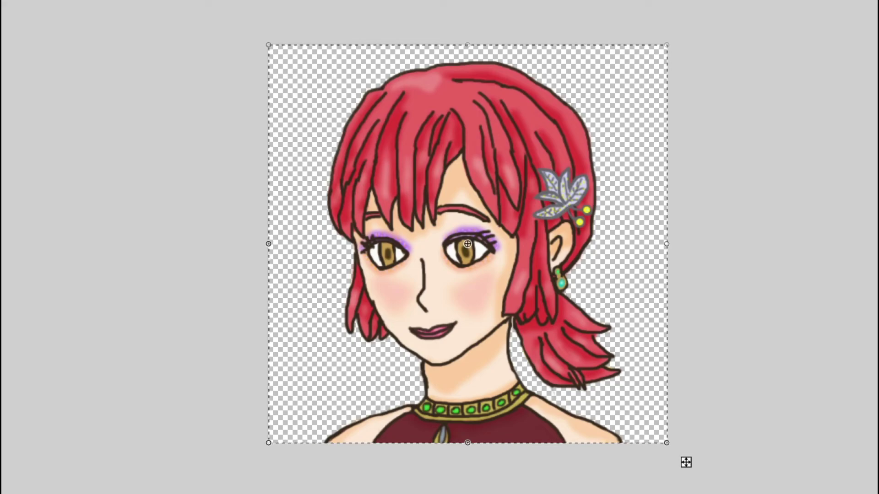
key("ctrl+plus")
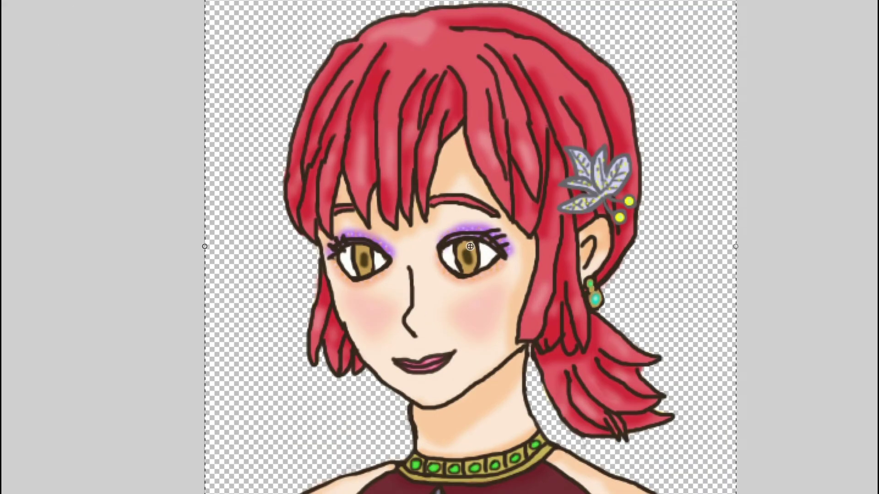
key("ctrl+plus")
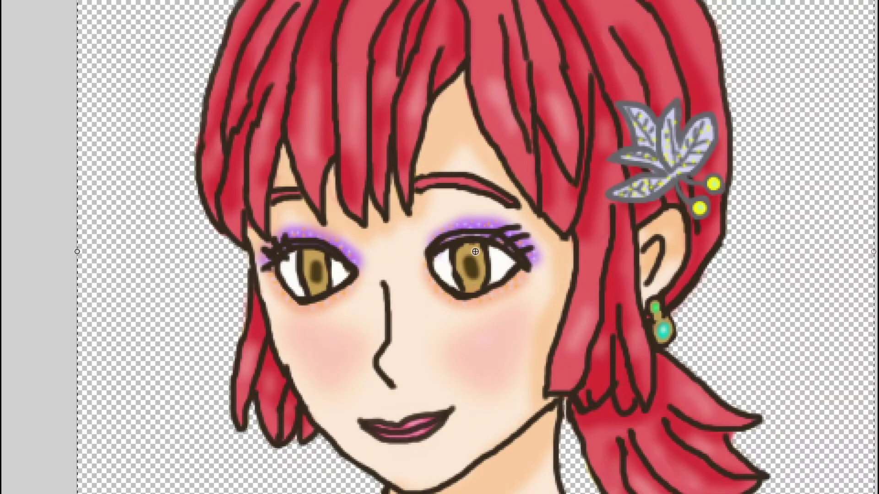
key("ctrl+minus")
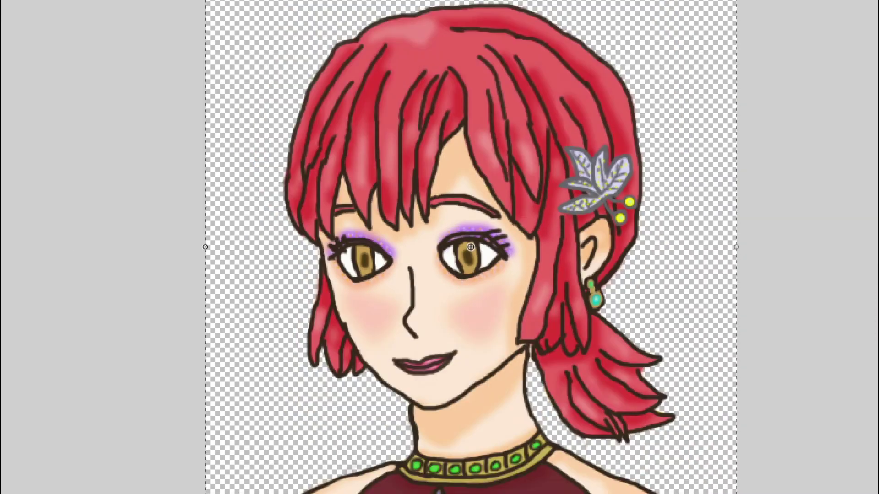
key("ctrl+minus")
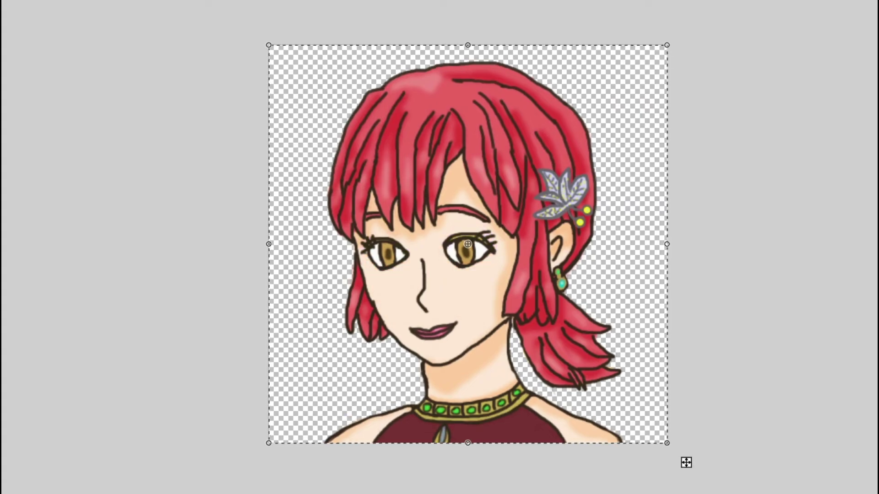
- Bring up the brown-haired man's portrait and clear everything from its canvas
key("ctrl+y")
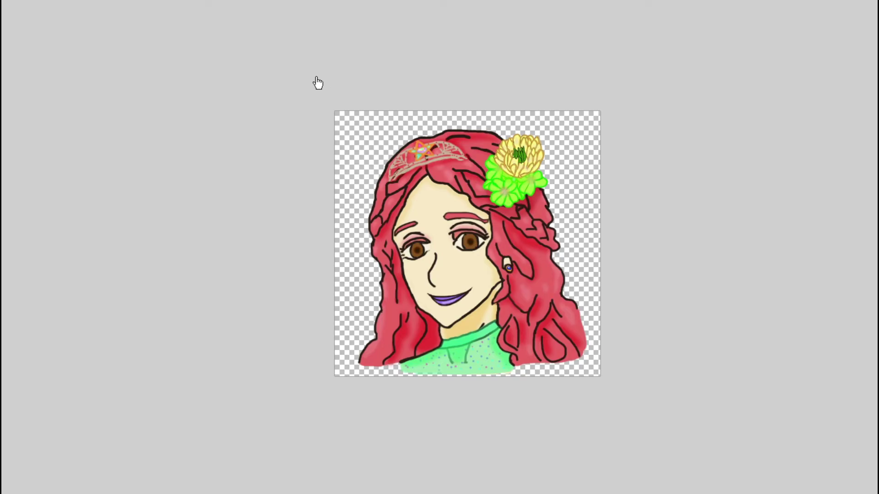
key("ctrl+Tab")
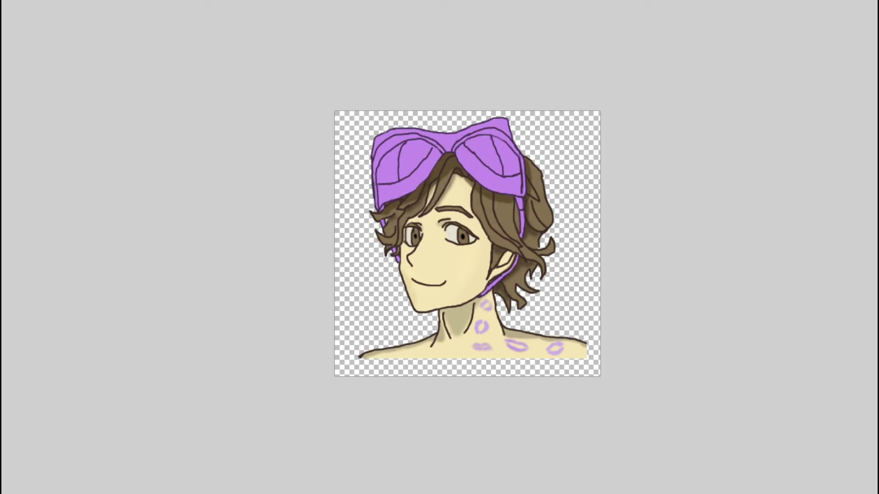
key("ctrl+plus")
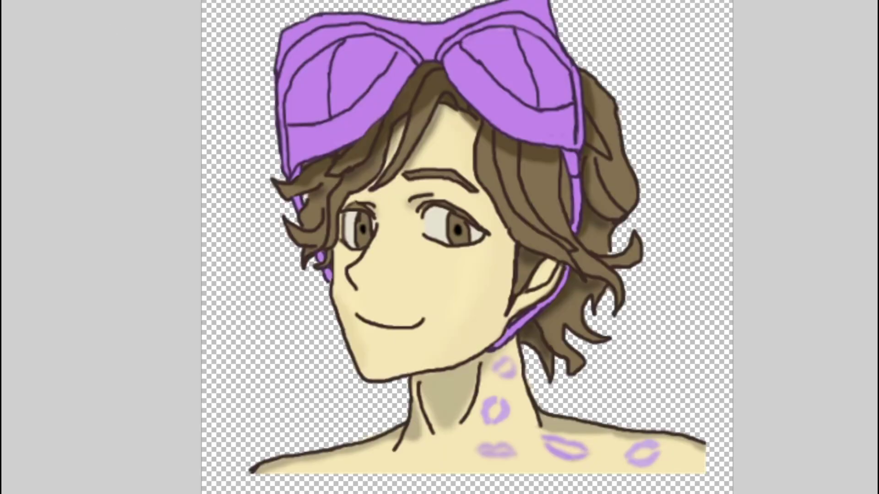
key("ctrl+a")
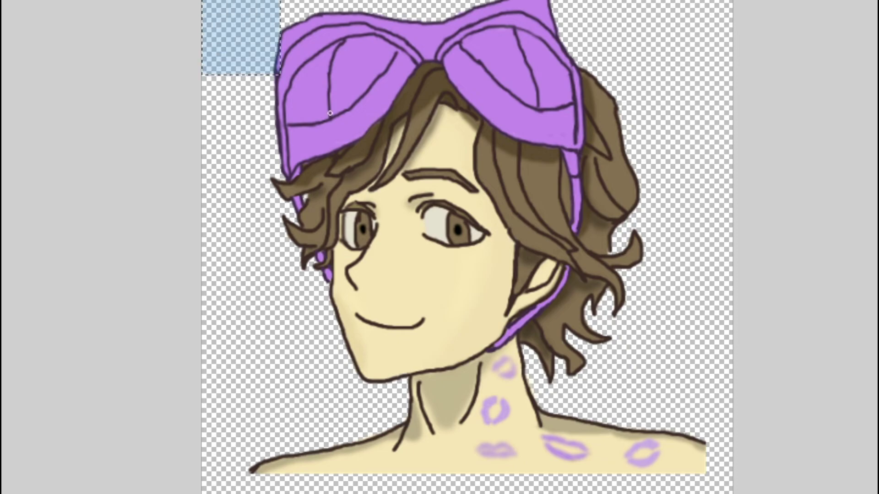
key("Delete")
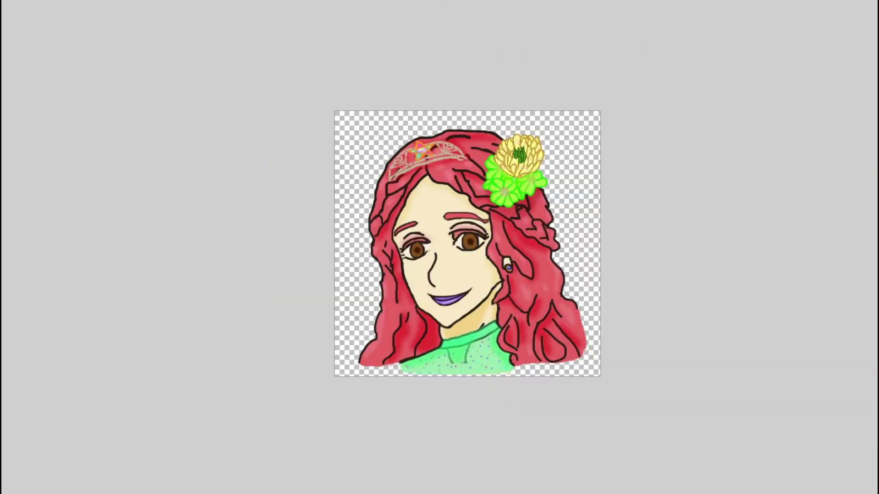
- Flip the long-haired tiara portrait horizontally and transfer the whole image to the empty canvas
left_click(45, 3)
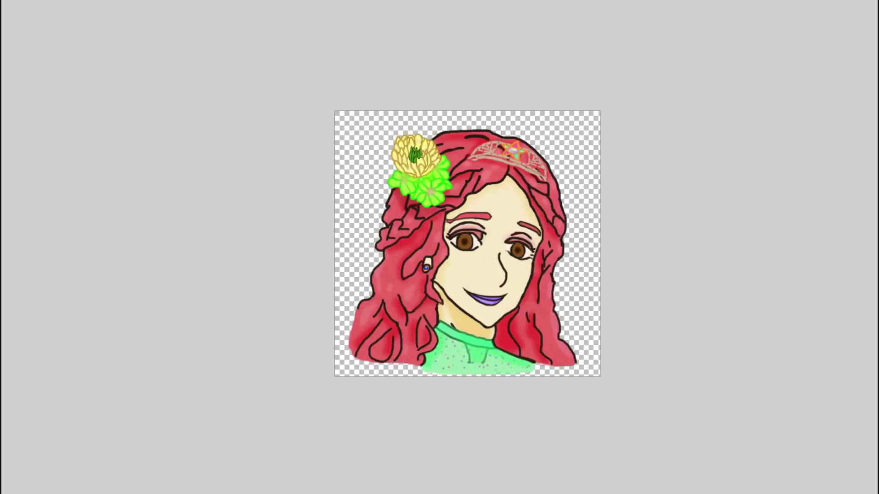
key("ctrl+a")
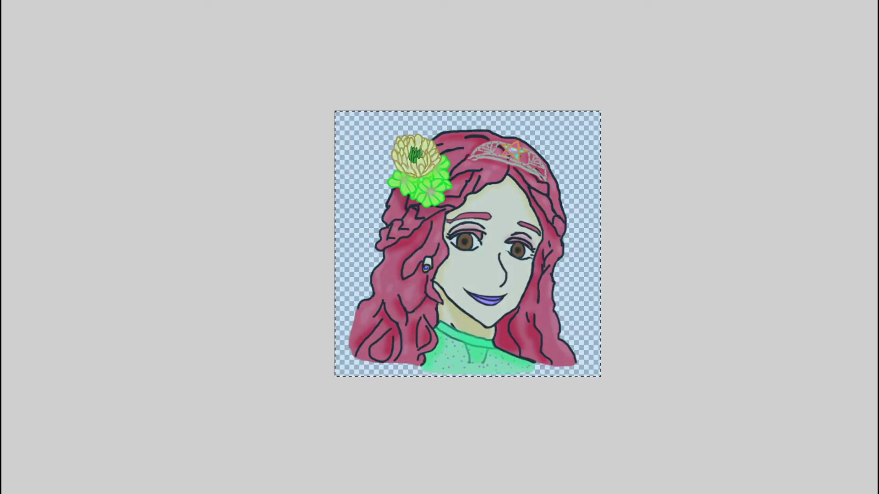
key("Delete")
key("ctrl+plus")
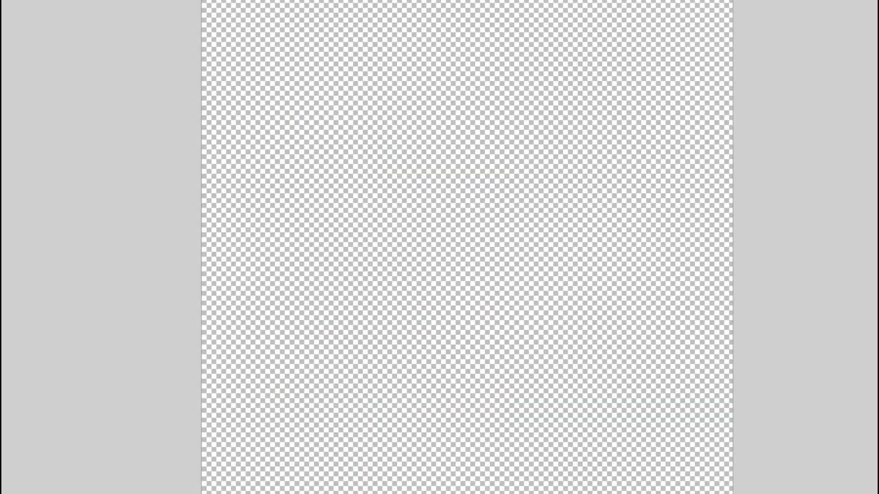
key("ctrl+v")
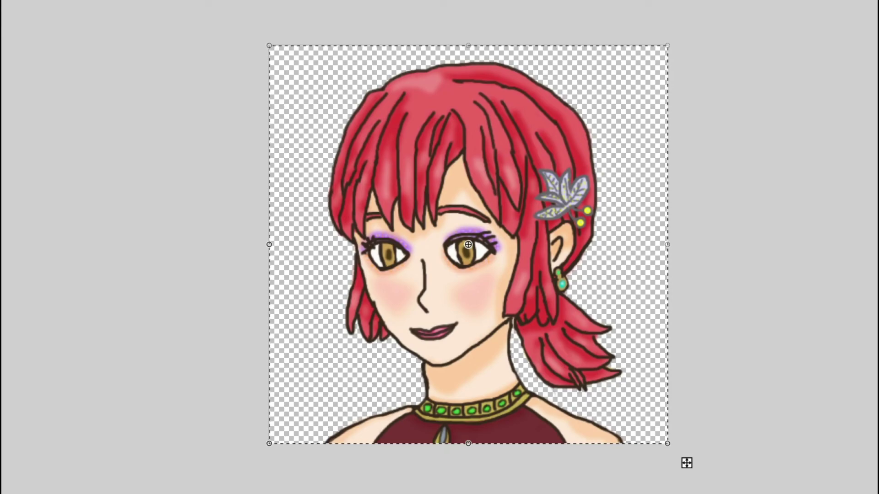
- Copy the ponytailed portrait and place it just to the right of the tiara portrait, slightly overlapping its canvas area
key("s")
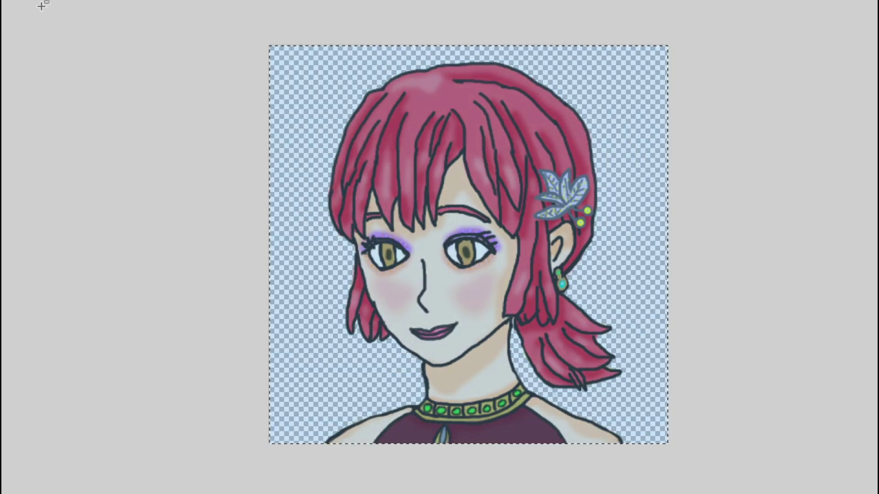
key("Delete")
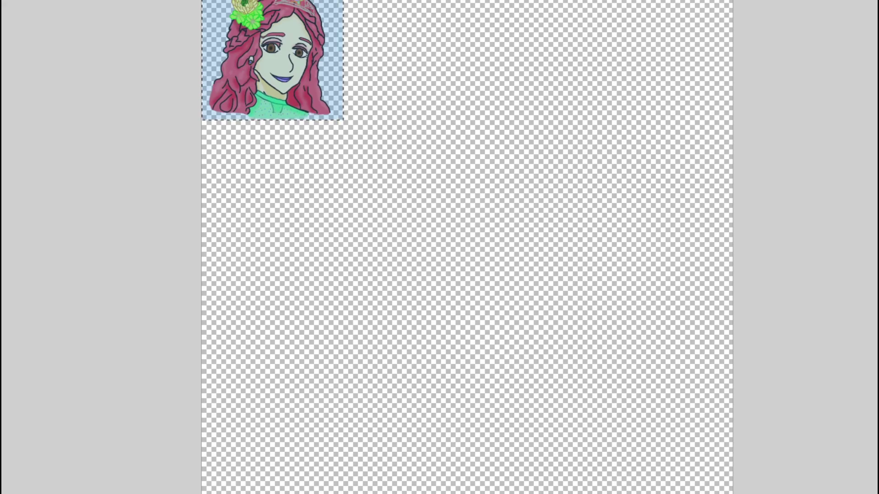
key("ctrl+plus")
key("ctrl+plus")
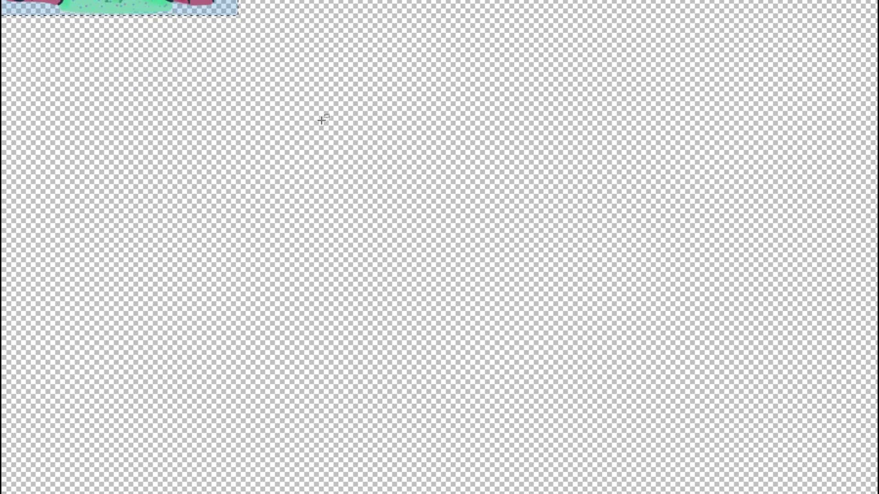
scroll(323, 112, "up", 3)
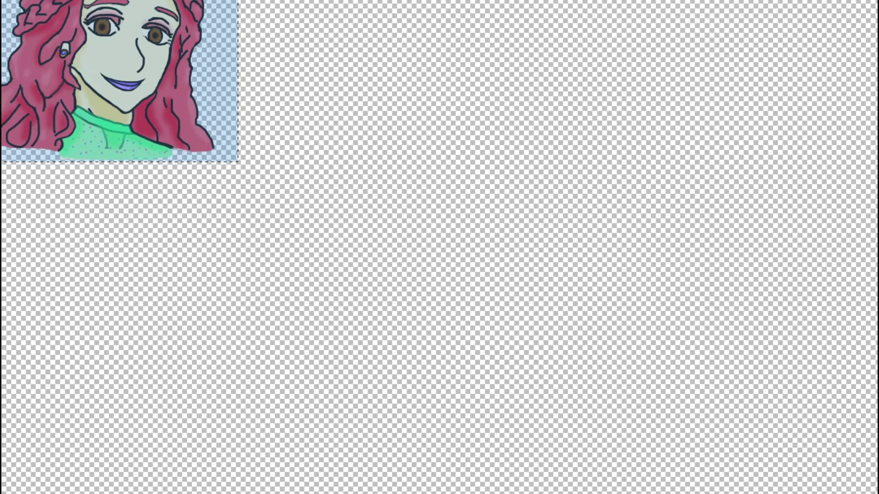
scroll(322, 113, "up", 3)
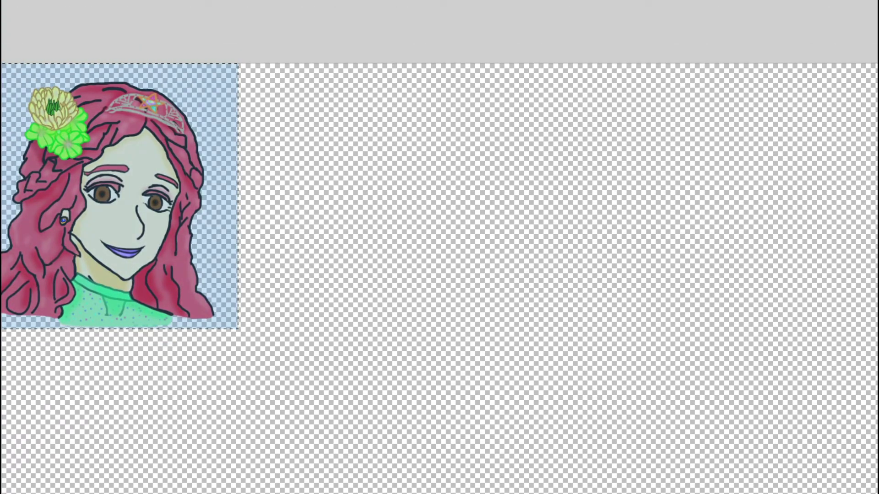
key("ctrl+v")
left_click_drag(255, 347, 477, 343)
mouse_move(347, 139)
left_mouse_down()
mouse_move(336, 131)
mouse_move(336, 146)
mouse_move(335, 138)
left_mouse_up()
key("ctrl+t")
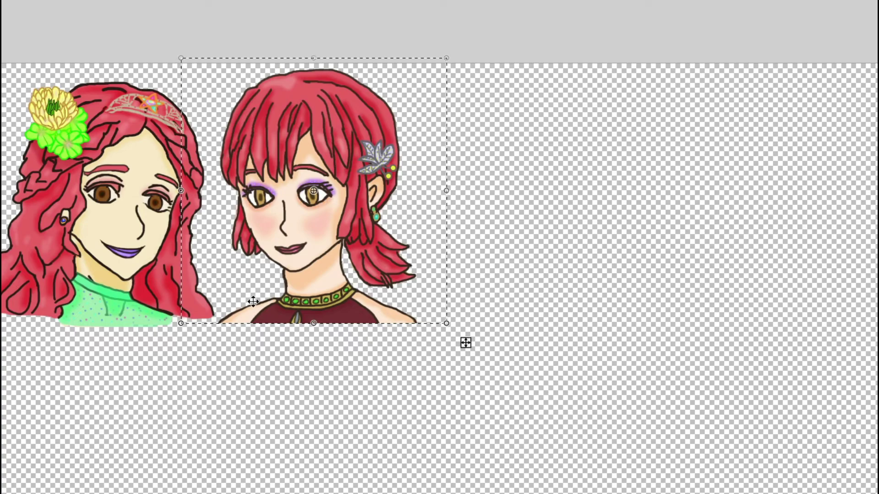
scroll(410, 482, "left", 5)
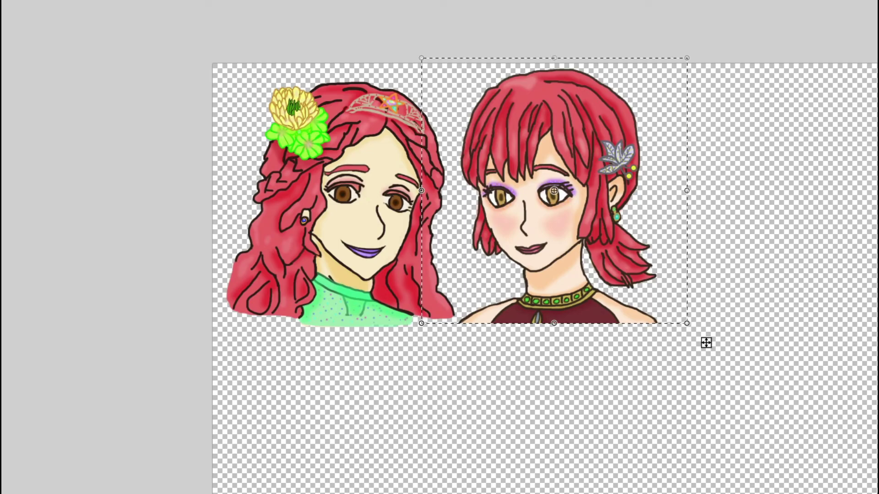
key("Return")
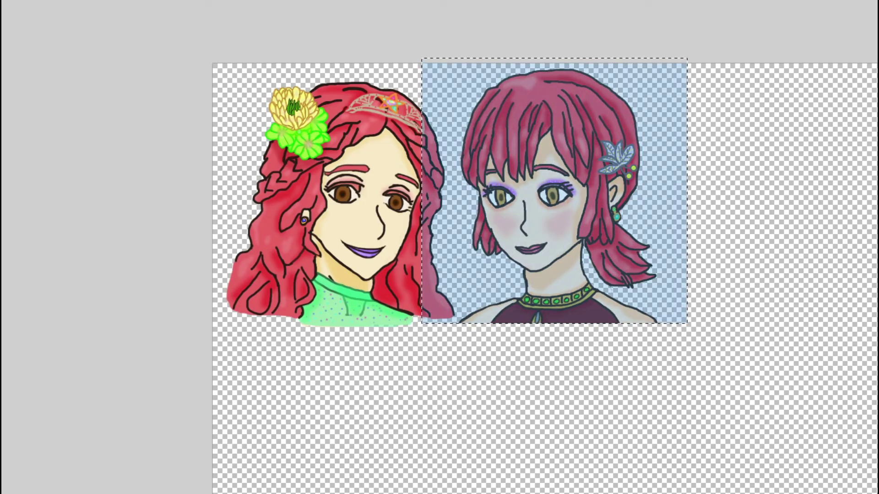
- Select a rectangle around both portraits and paste it into a new canvas of the same size
left_click_drag(189, 40, 679, 324)
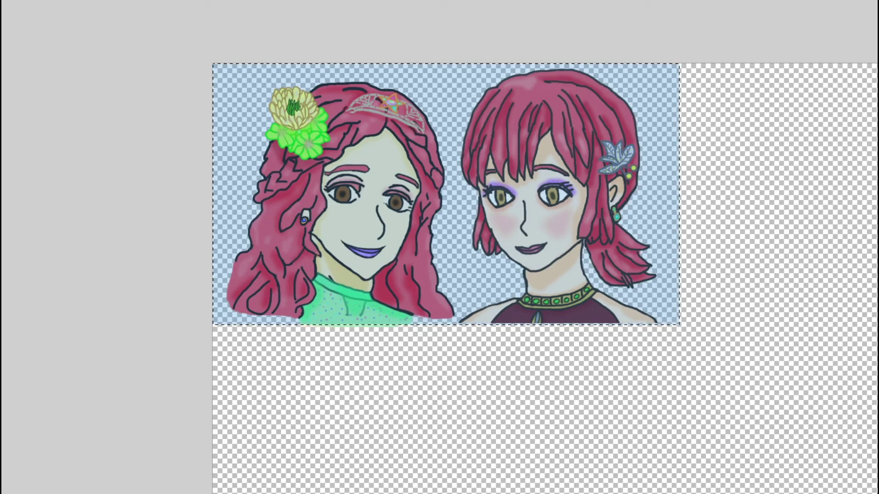
key("ctrl+x")
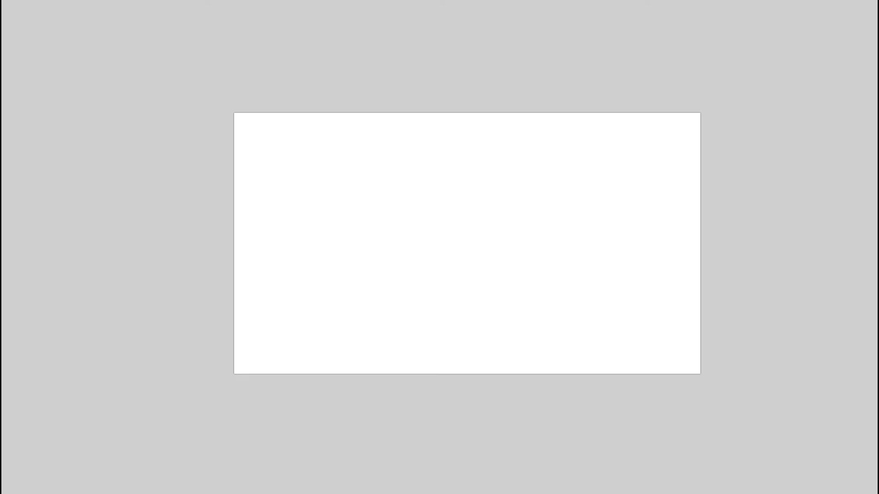
key("ctrl+v")
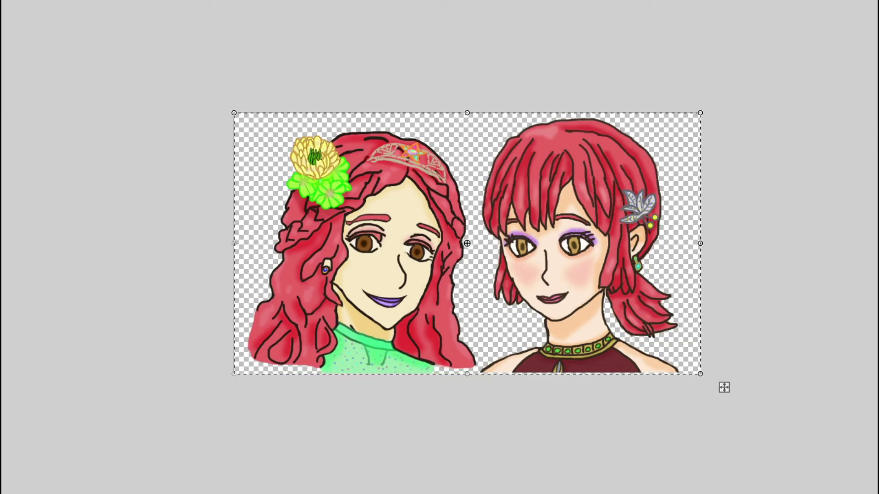
- Fill the background behind both portraits with a diagonal gradient from purple at the upper left to yellow
key("ctrl+plus")
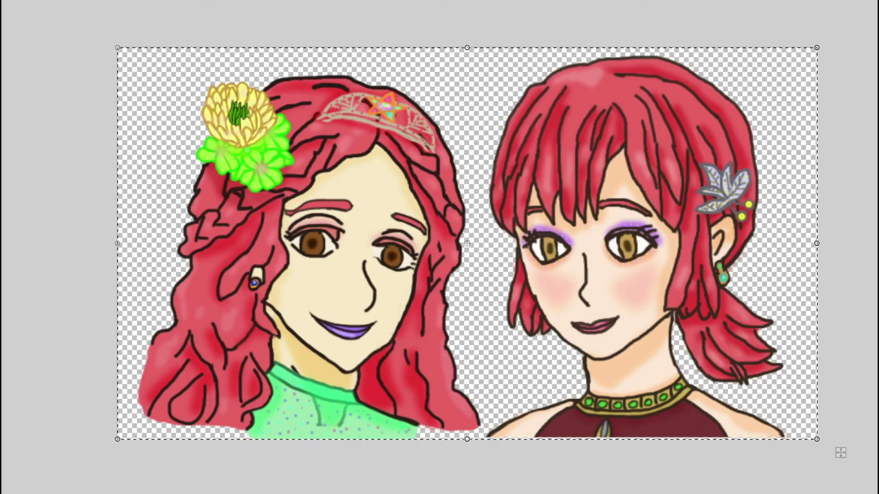
left_click_drag(177, 76, 300, 356)
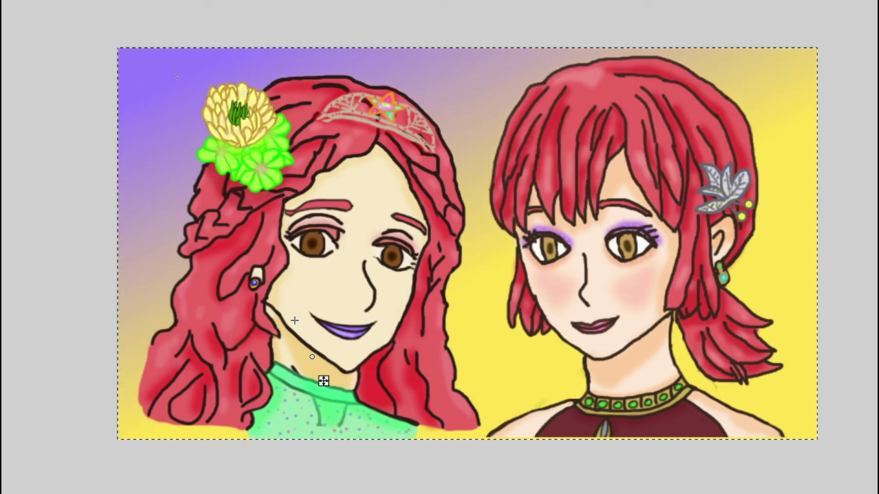
key("Return")
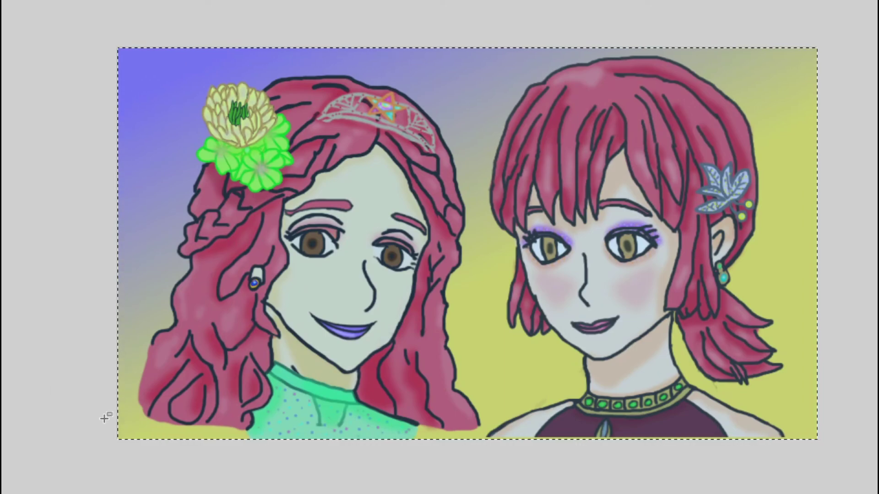
- Select a thin full-width strip along the picture's bottom edge and paint it solid red
left_click_drag(110, 415, 823, 446)
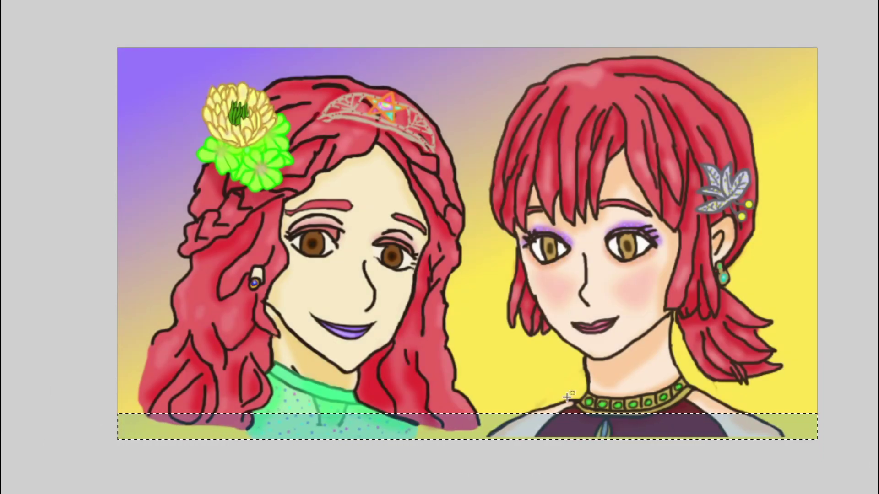
left_click_drag(113, 418, 123, 438)
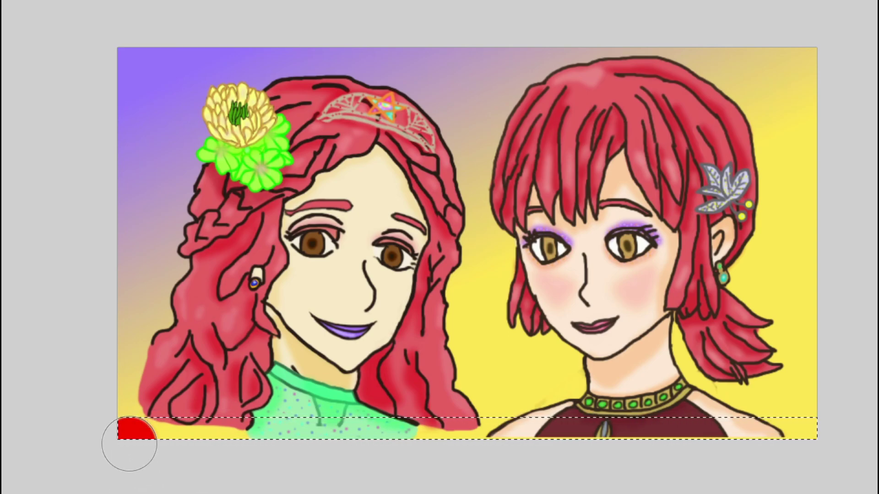
left_click_drag(748, 453, 766, 452)
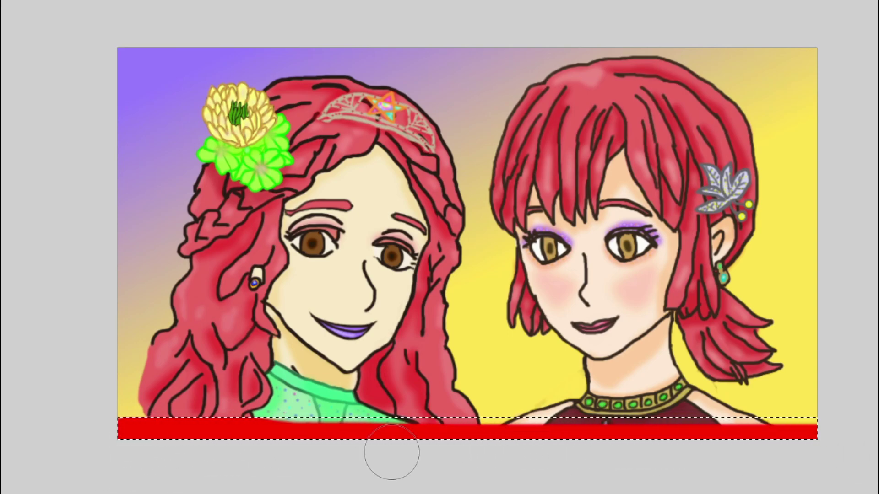